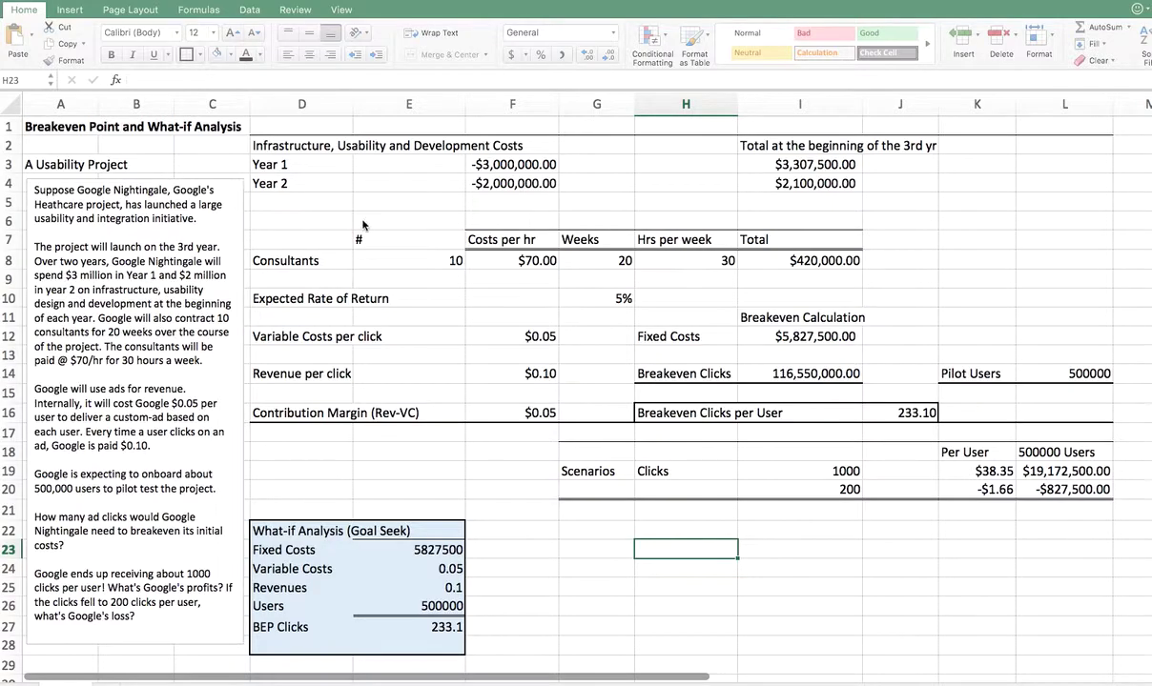
Review the cost heading, the Year 1 and Year 2 costs, and the future-value formula in I3
left_click(283, 148)
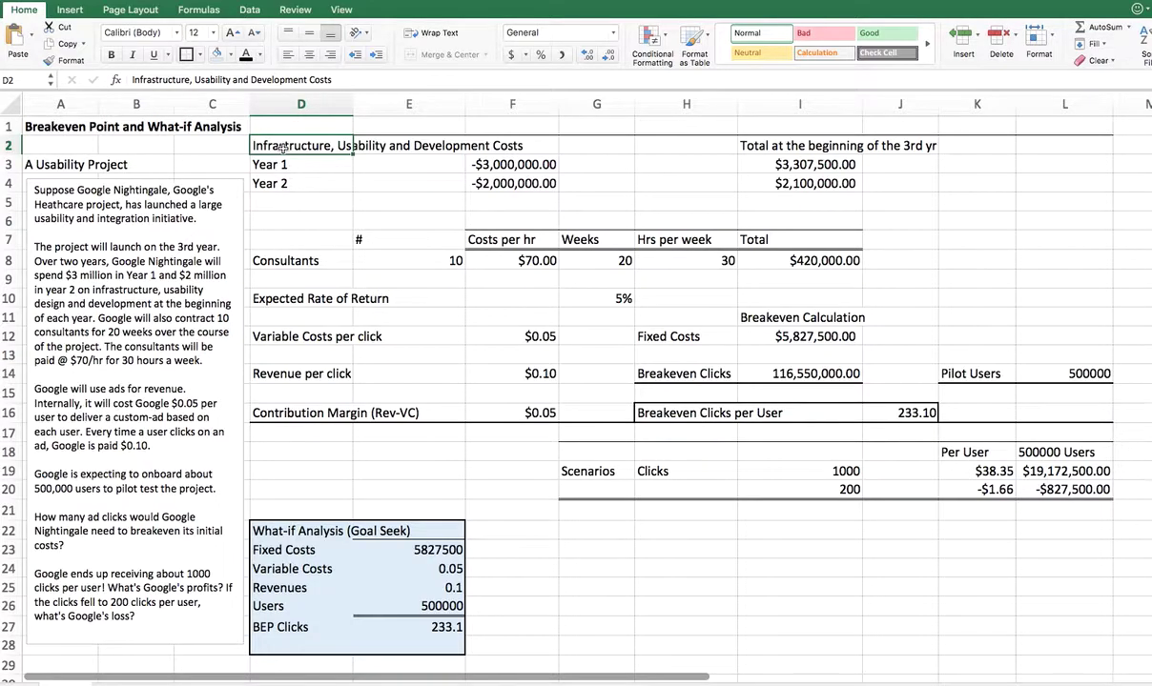
left_click_drag(283, 148, 467, 141)
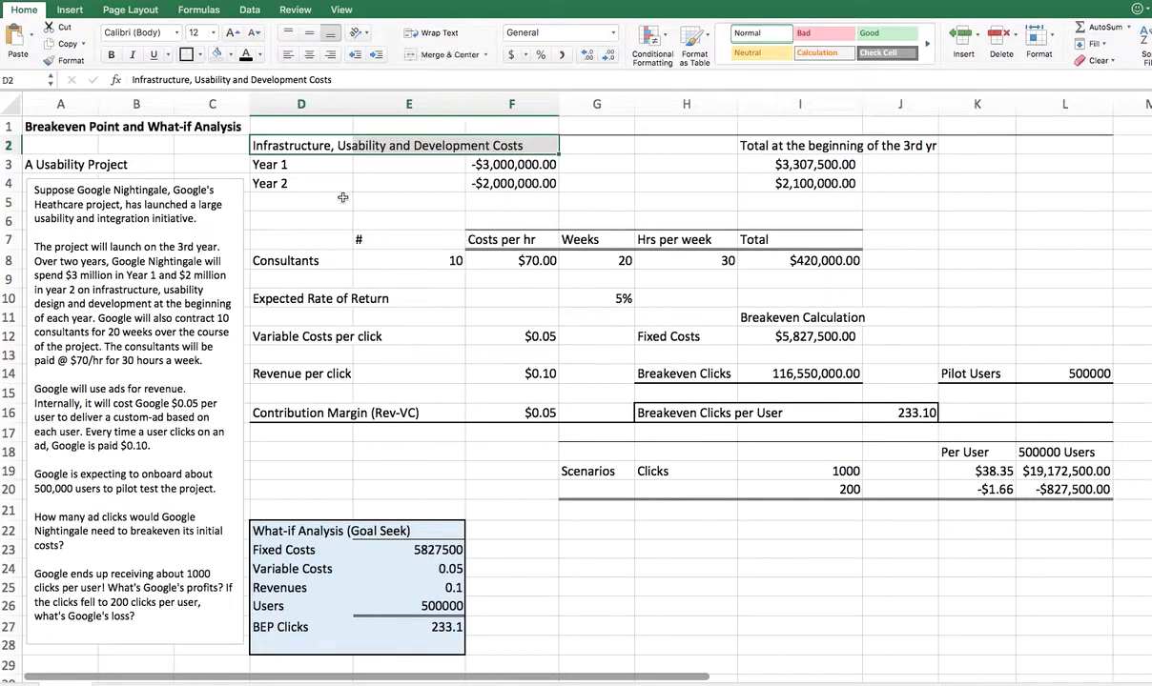
left_click(283, 165)
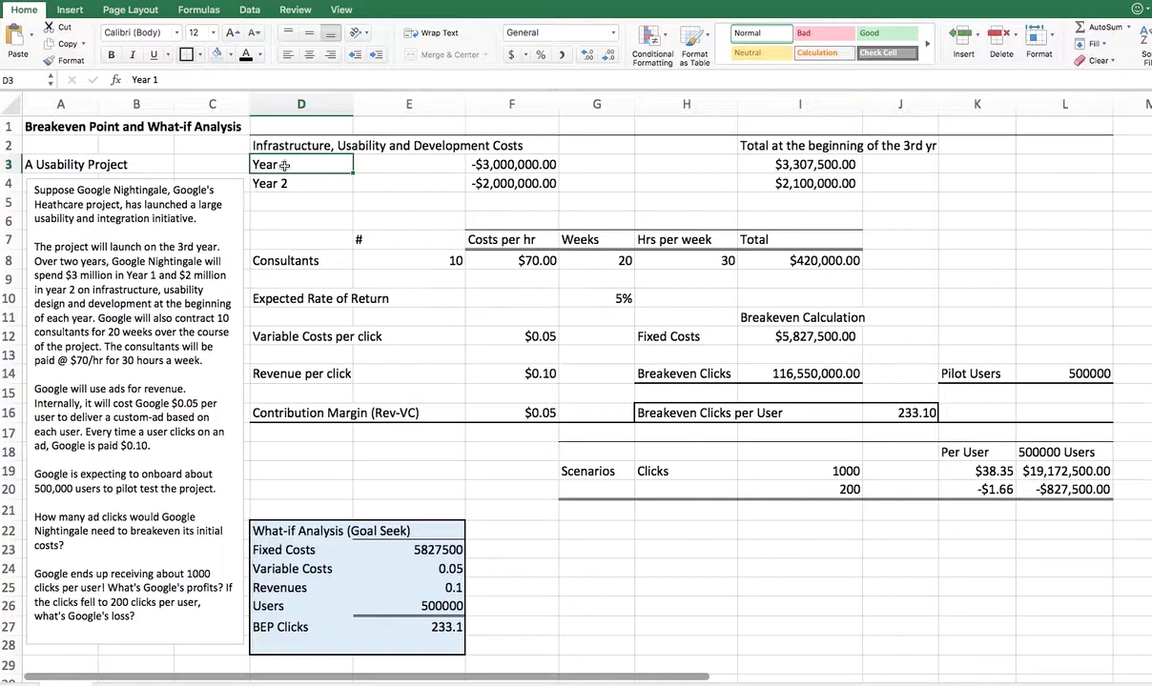
left_click(510, 164)
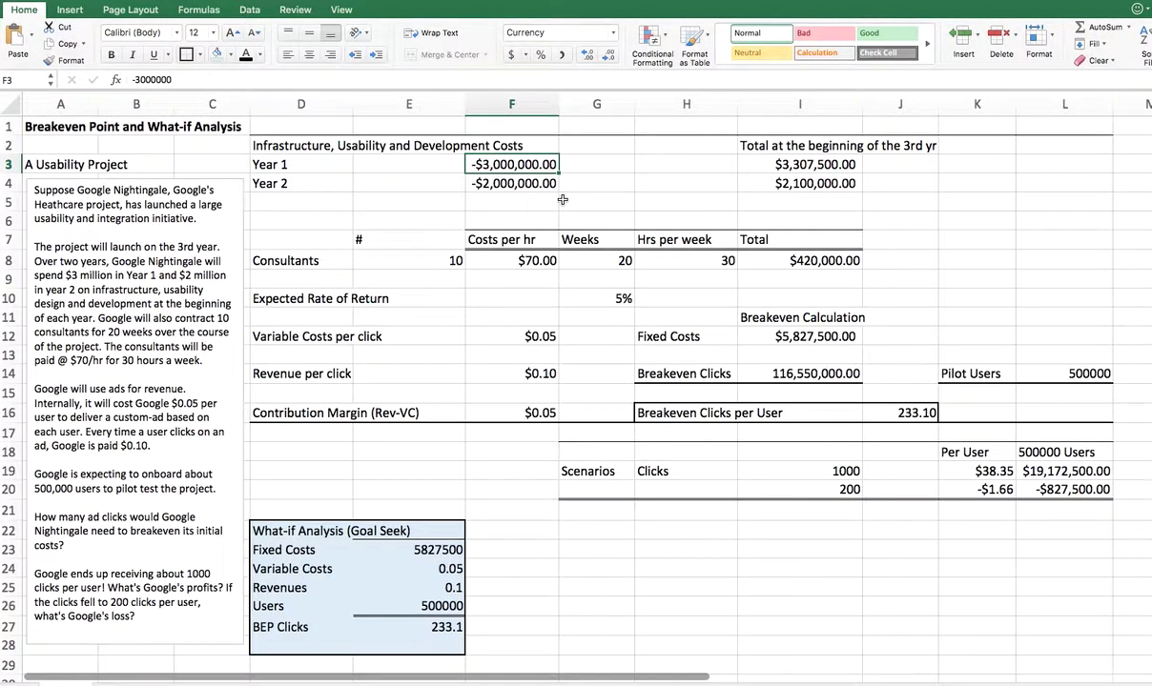
left_click(381, 177)
left_click(515, 181)
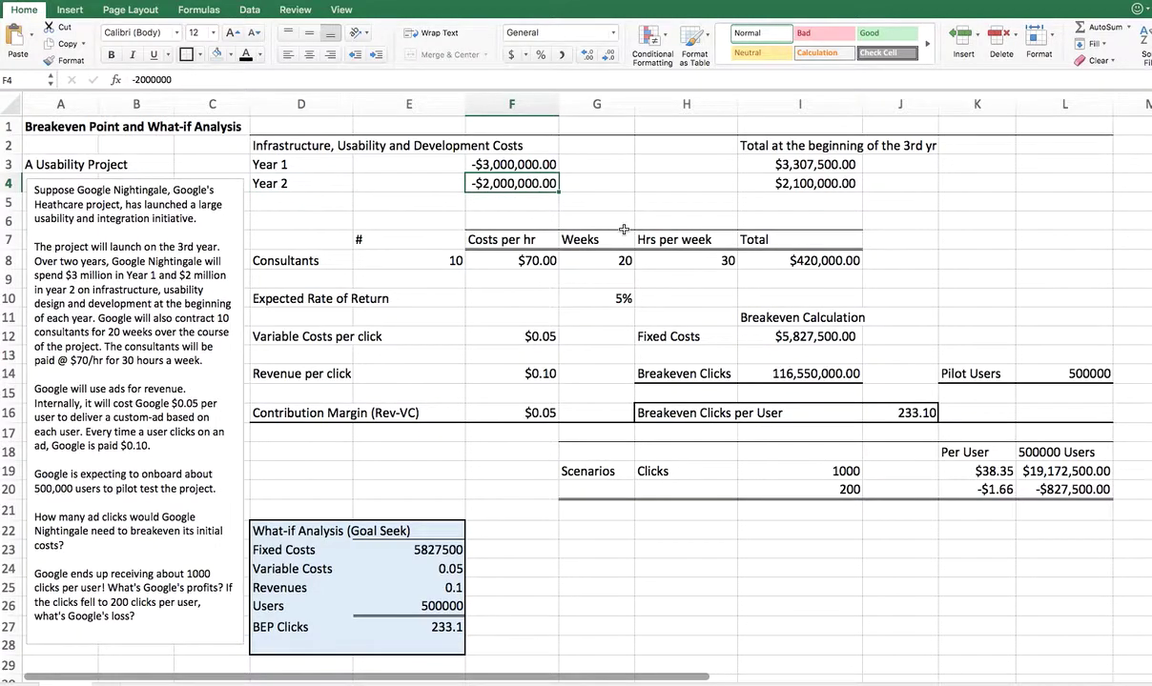
left_click(515, 166)
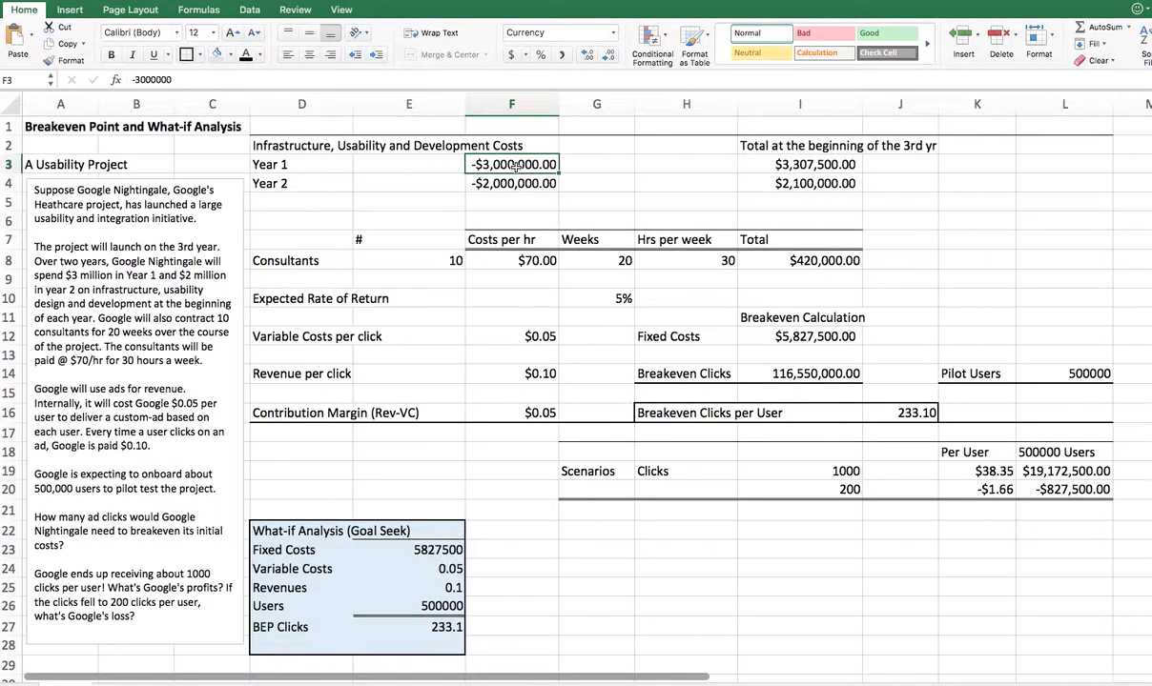
left_click(799, 164)
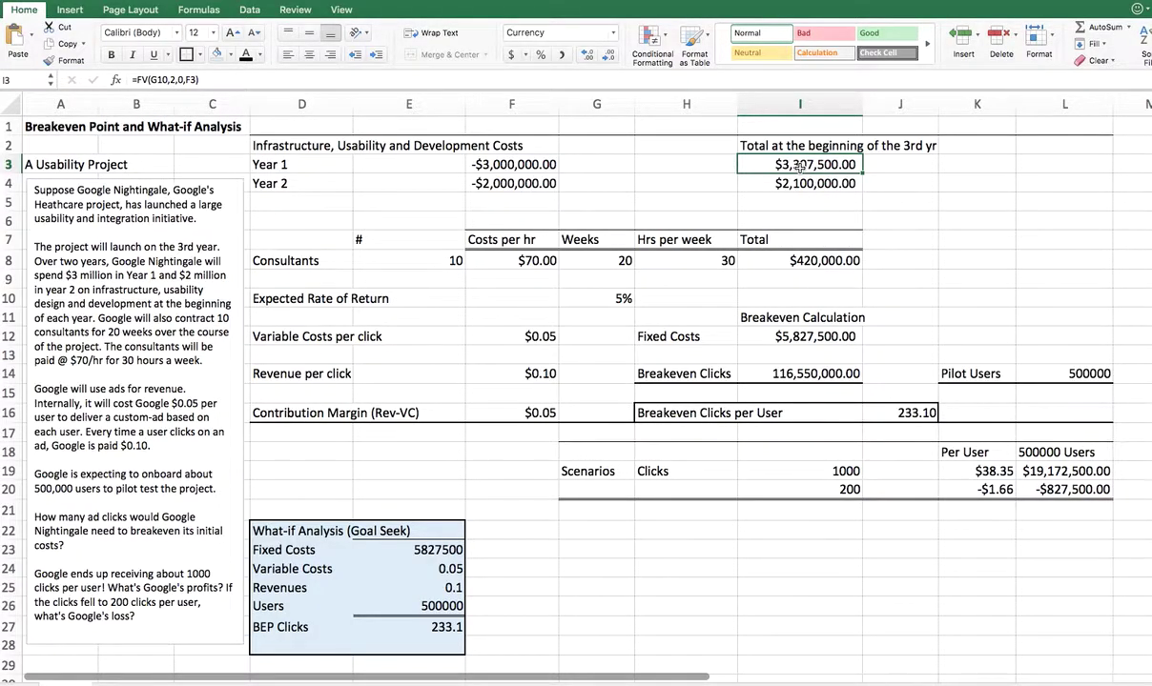
Put an outside border around the Expected Rate of Return row D10:G10
left_click(572, 298)
left_click_drag(324, 298, 595, 300)
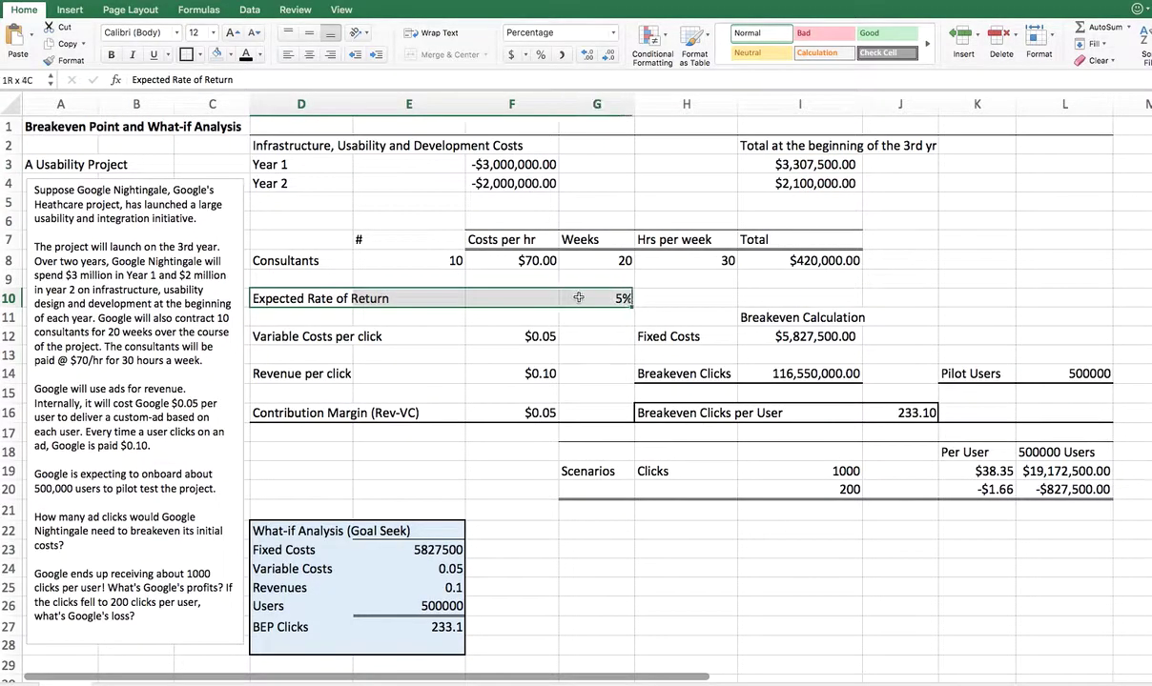
left_click(186, 54)
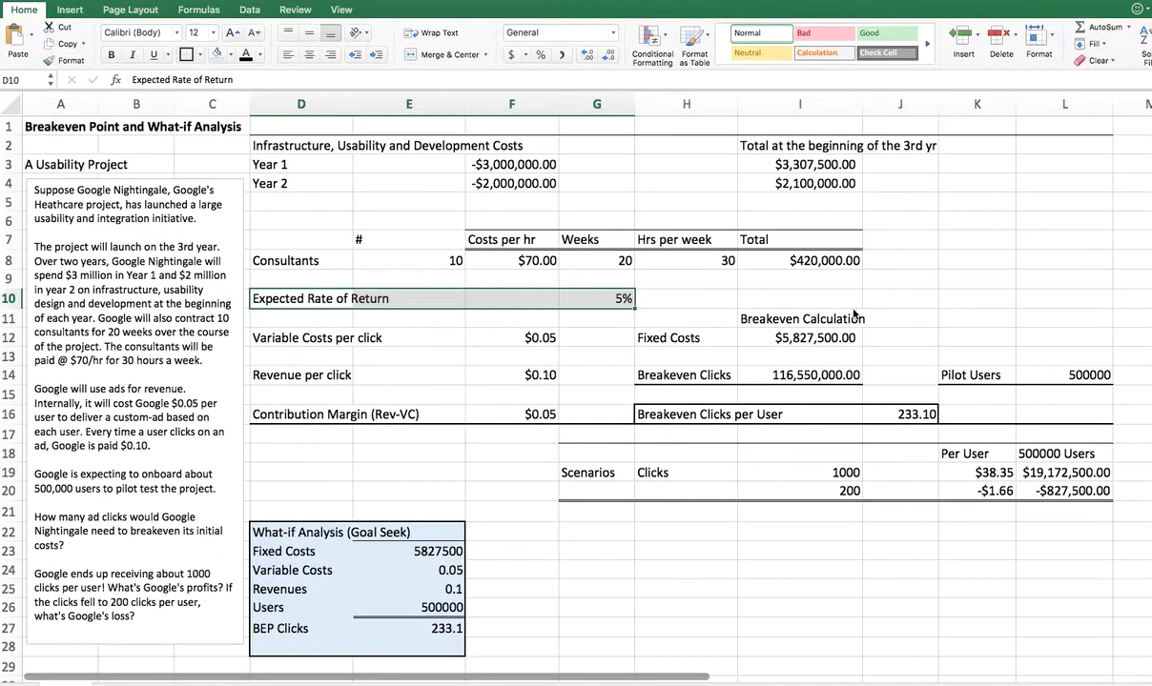
left_click(891, 317)
left_click(823, 165)
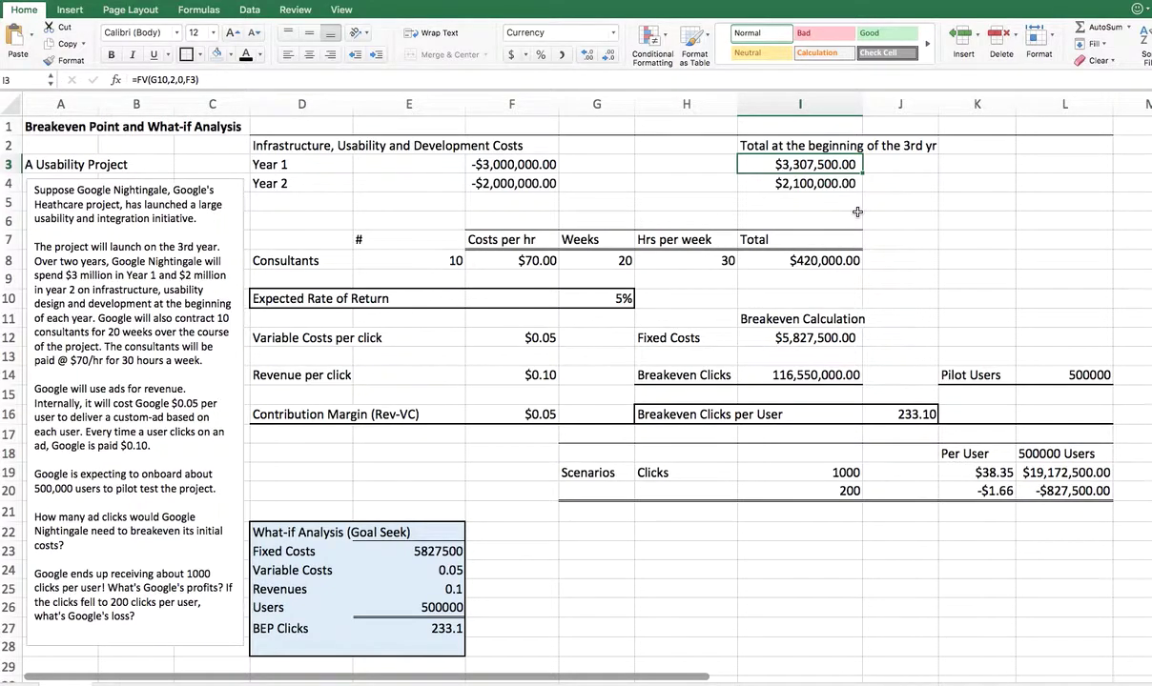
Replace I3 with =FV(G10,2,0,F3) so it shows $3,307,500.00
key("Delete")
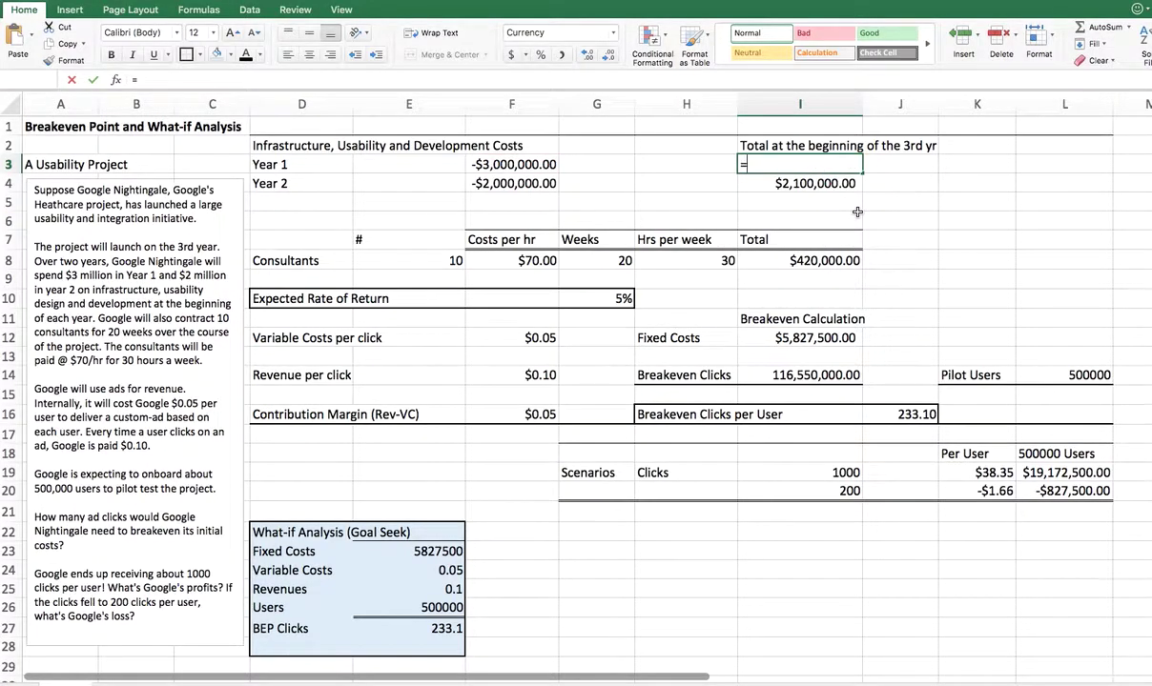
type("=FV")
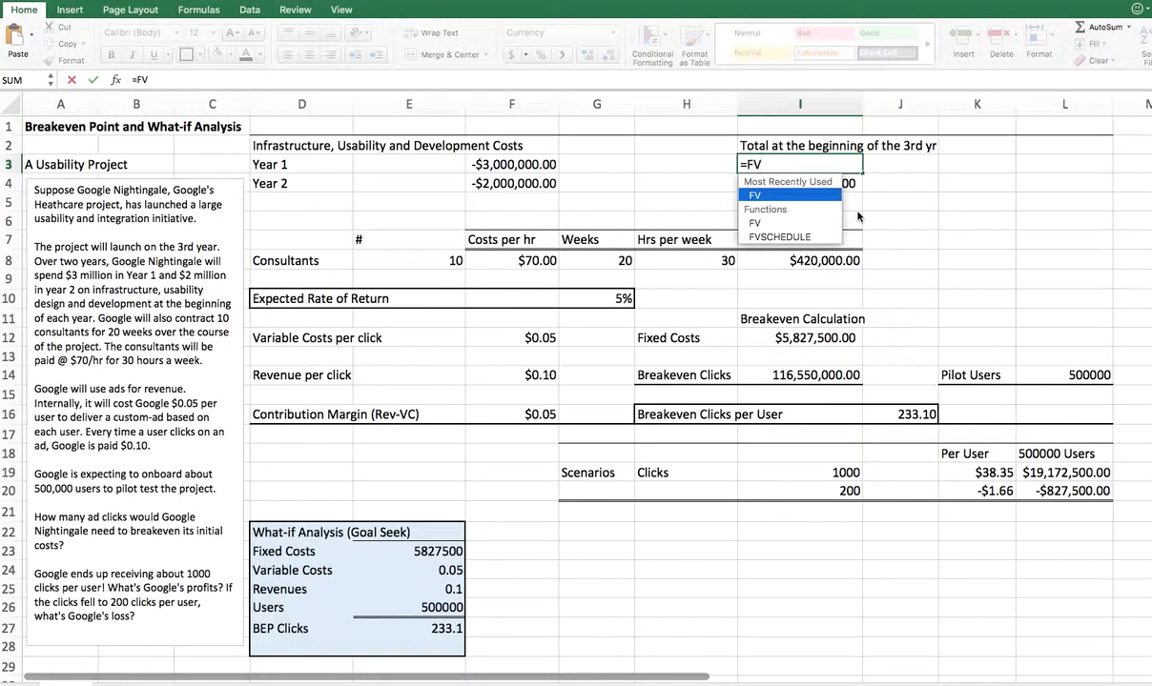
type("(")
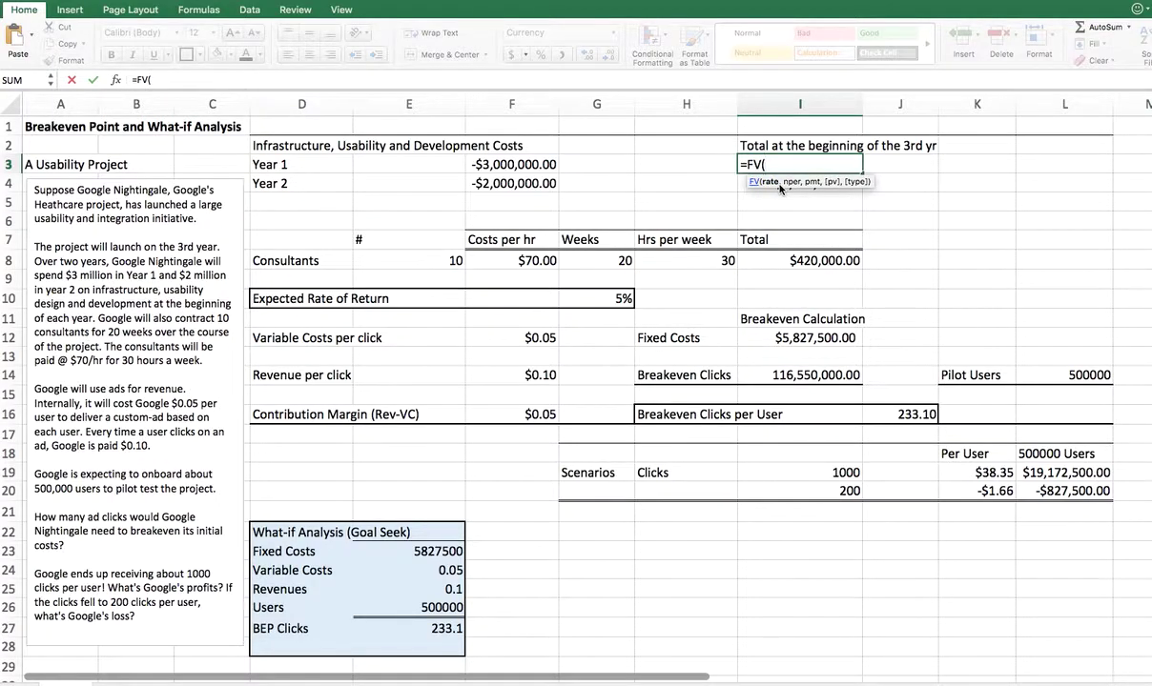
left_click(608, 299)
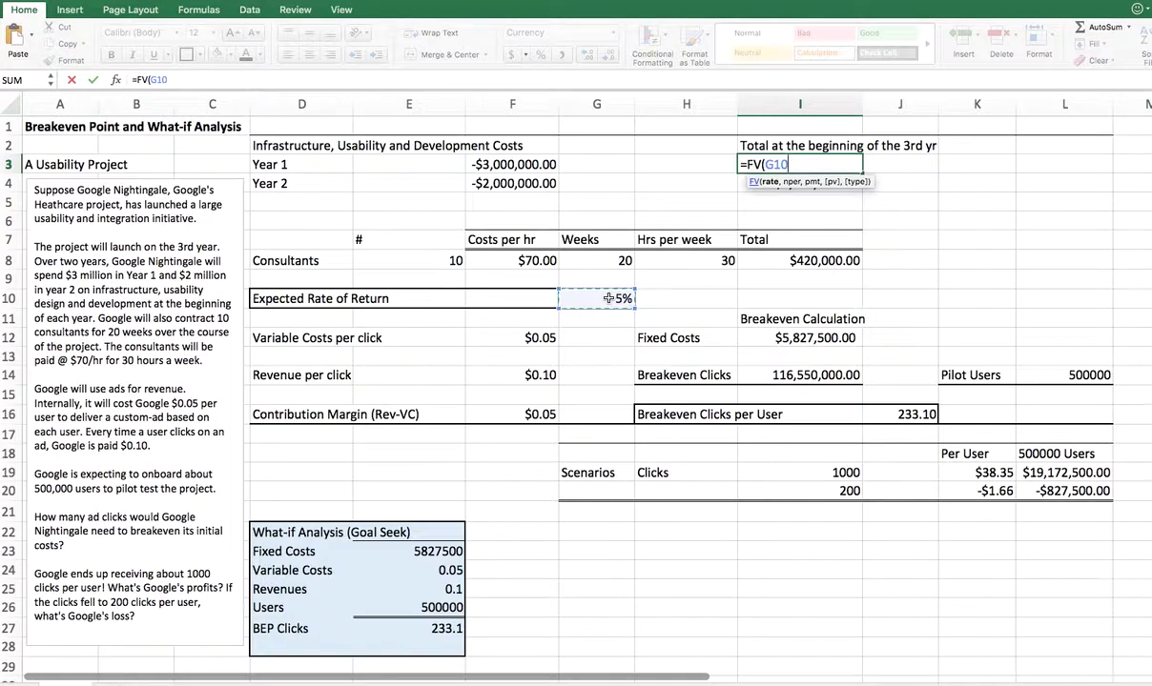
type(",")
type("2,")
type("0,")
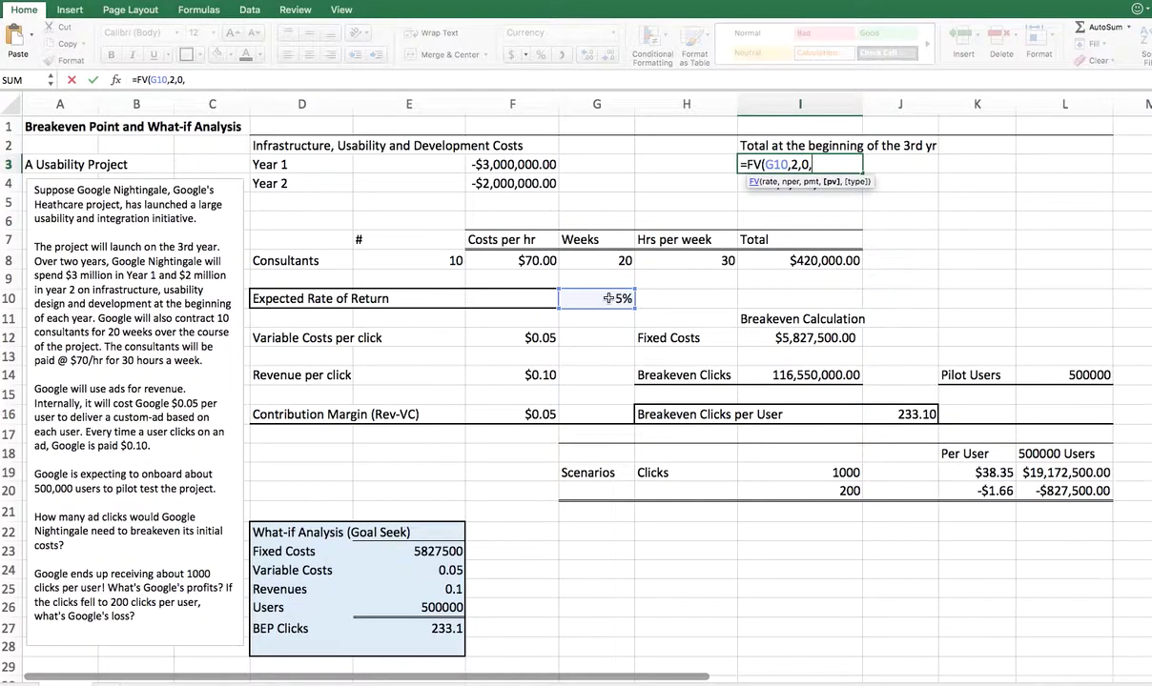
left_click(496, 162)
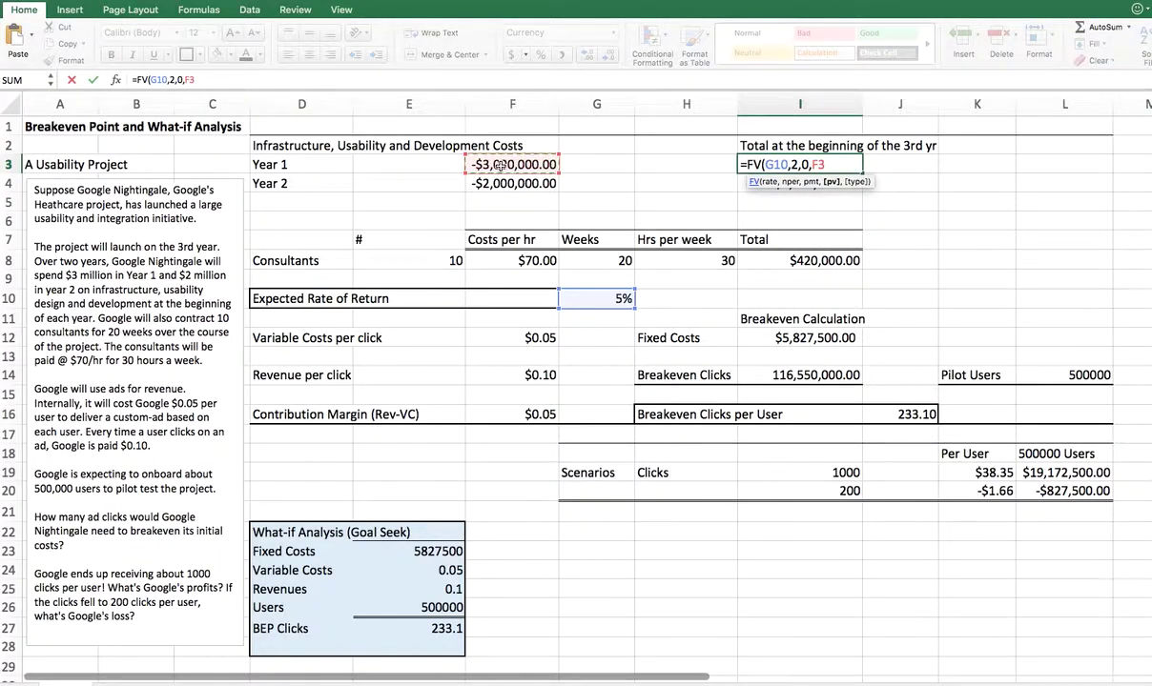
type(")")
key("Return")
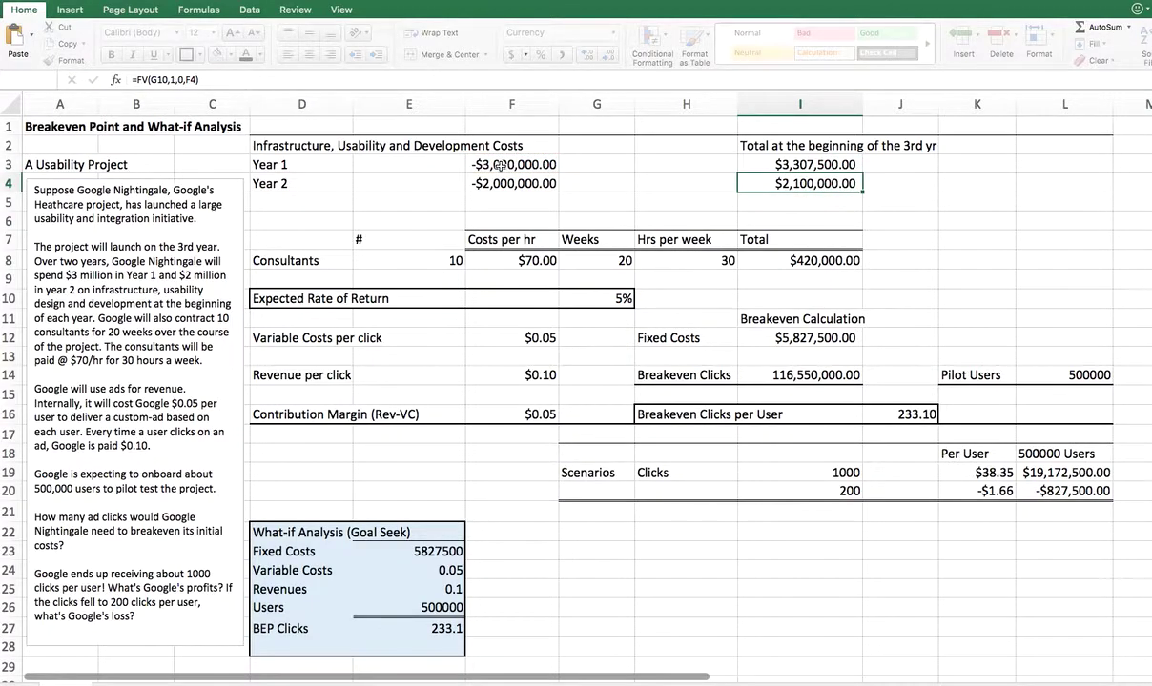
left_click(772, 160)
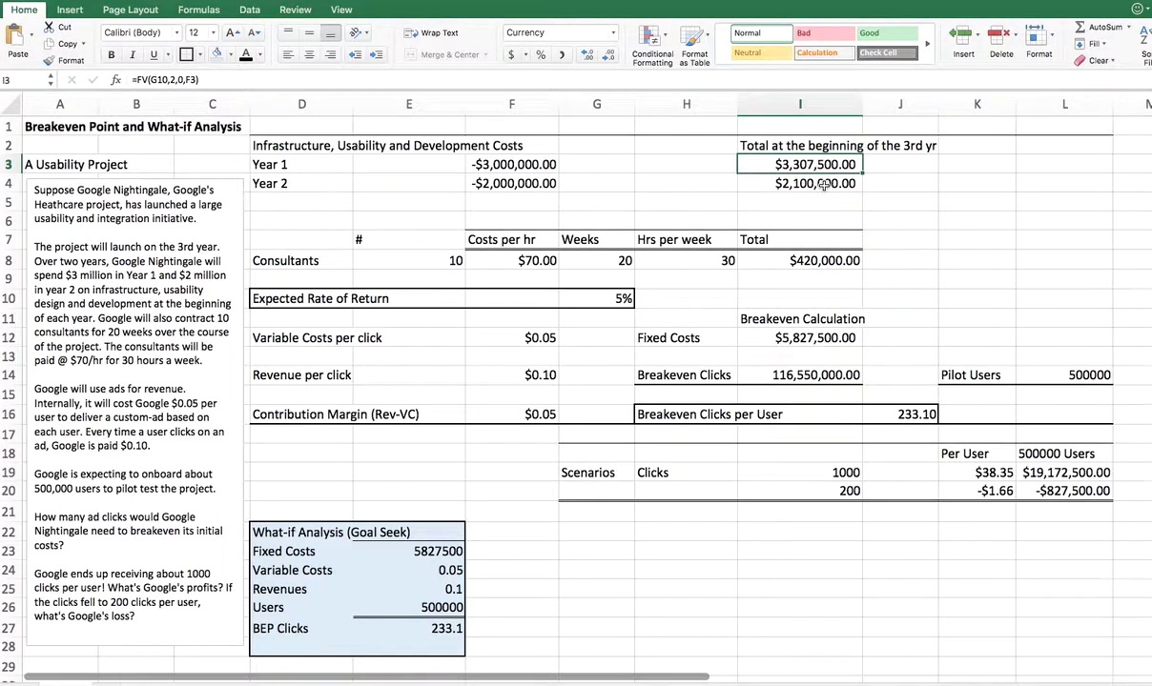
Enter =FV(G10,1,0,F4) in I4, giving $2,100,000.00
left_click(795, 184)
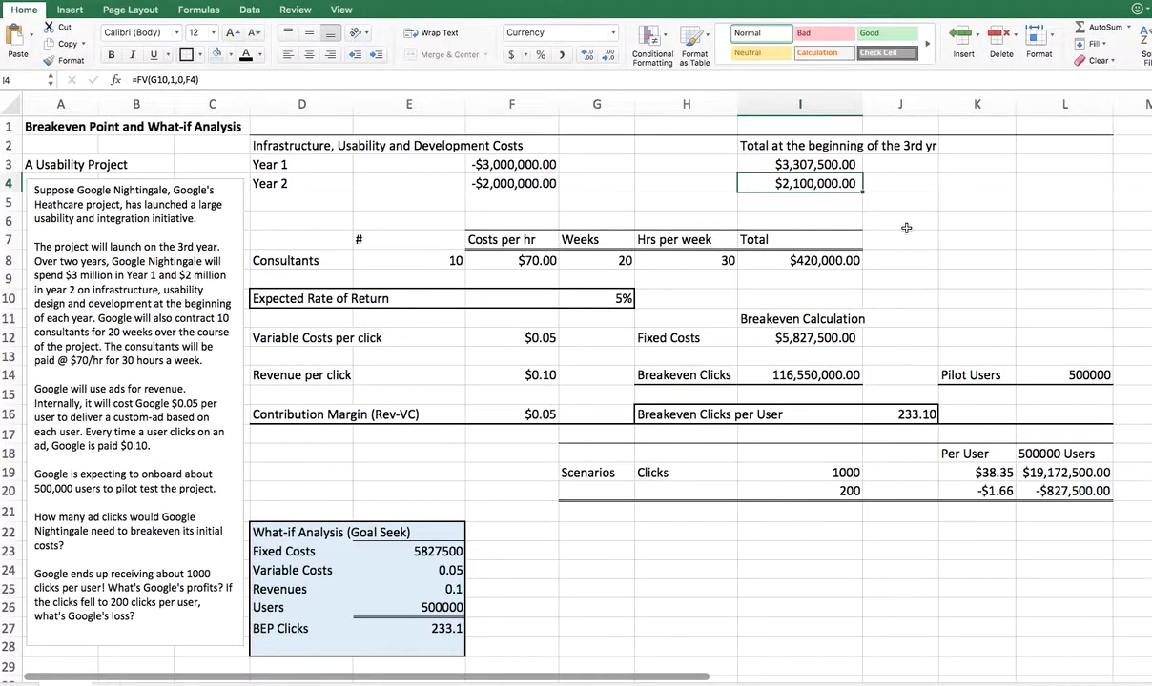
type("=")
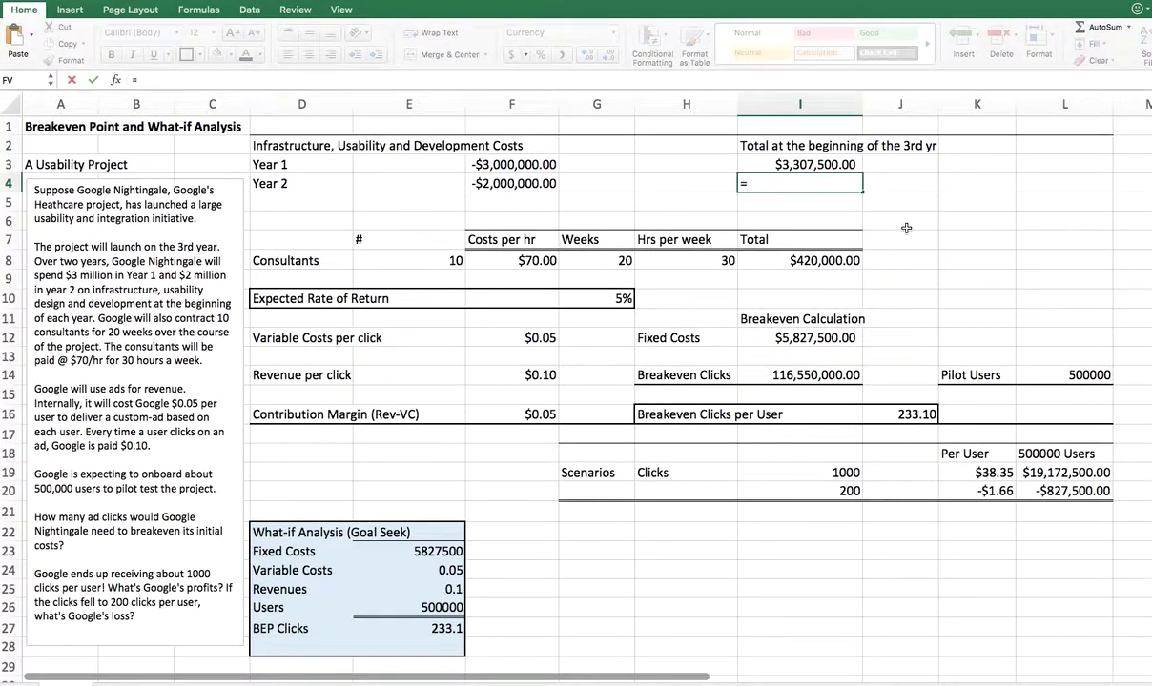
type("FV")
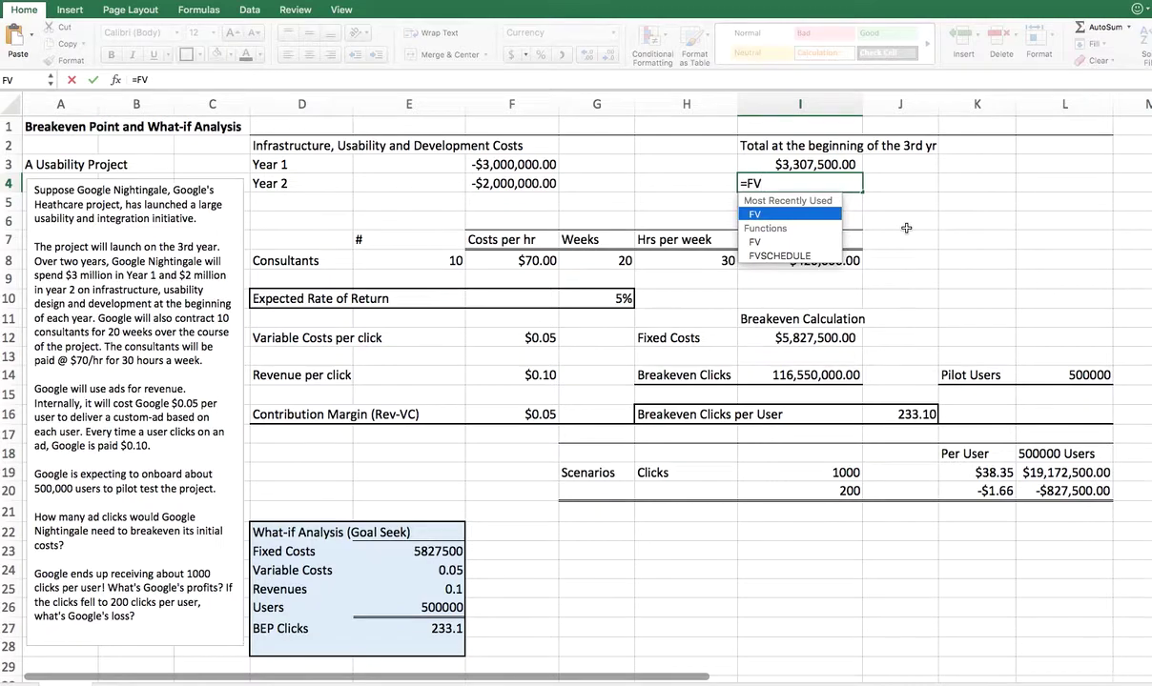
type("(")
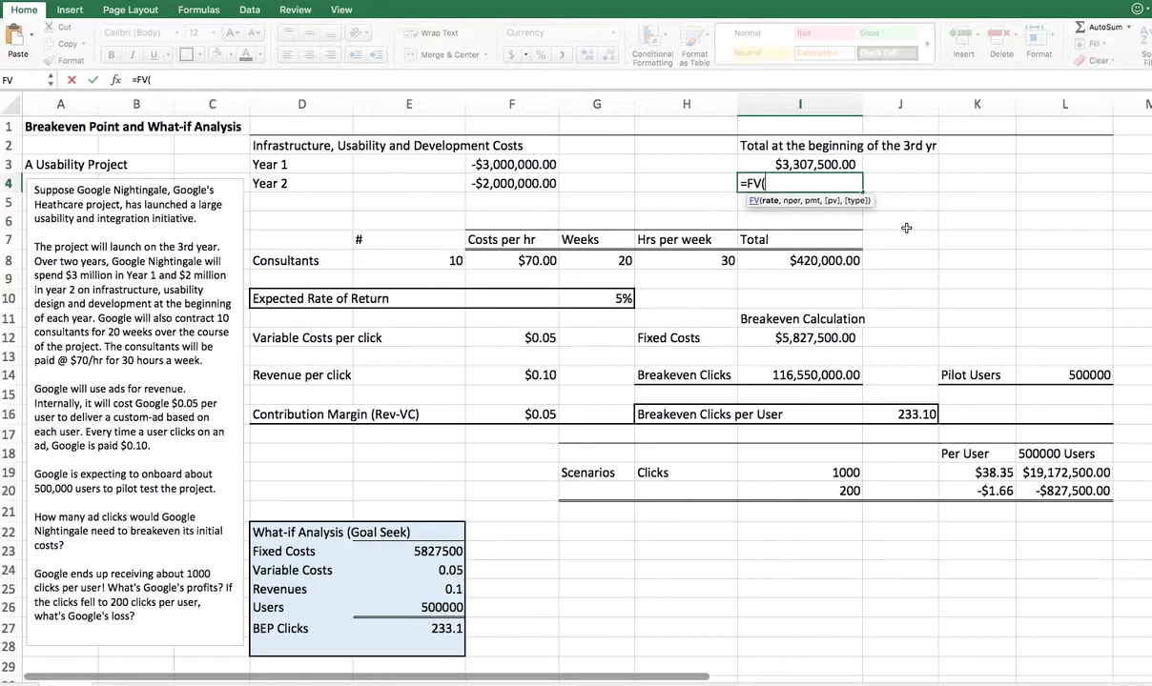
left_click(582, 299)
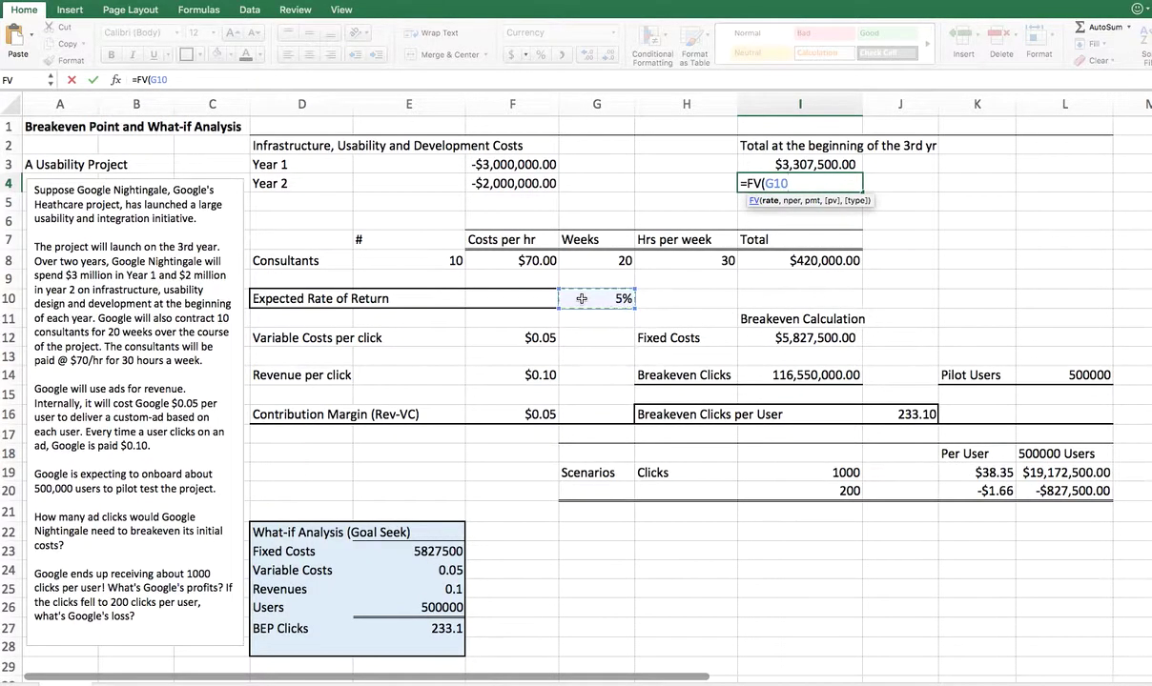
type(",1,0,")
left_click(514, 185)
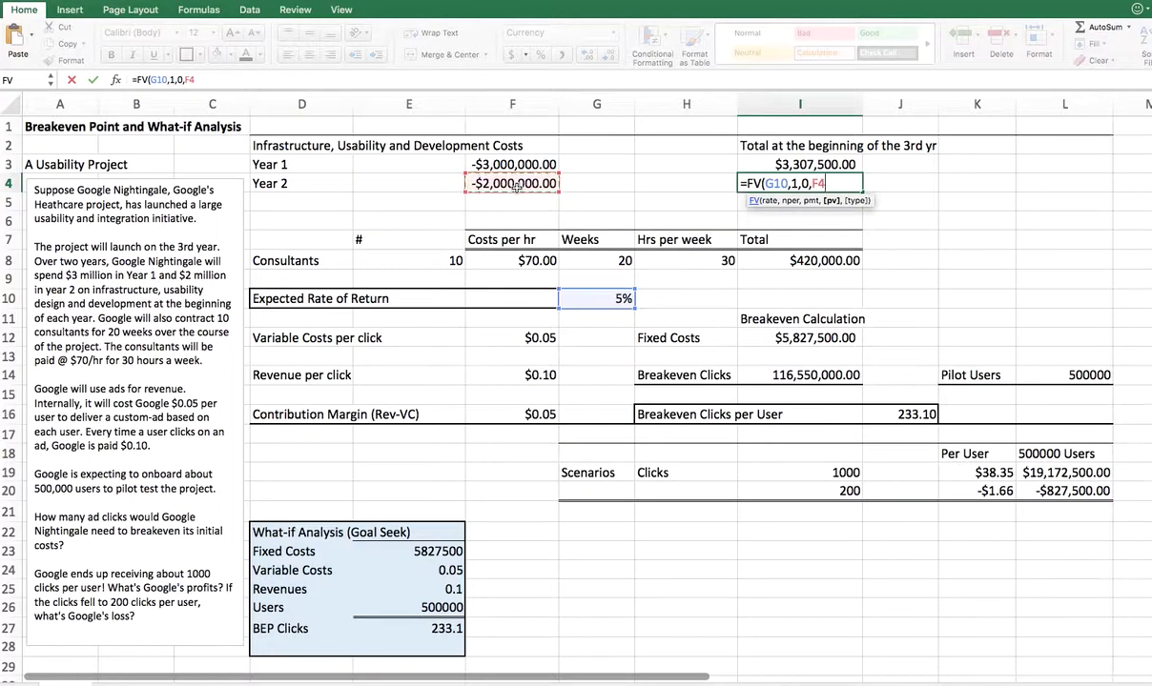
type(")")
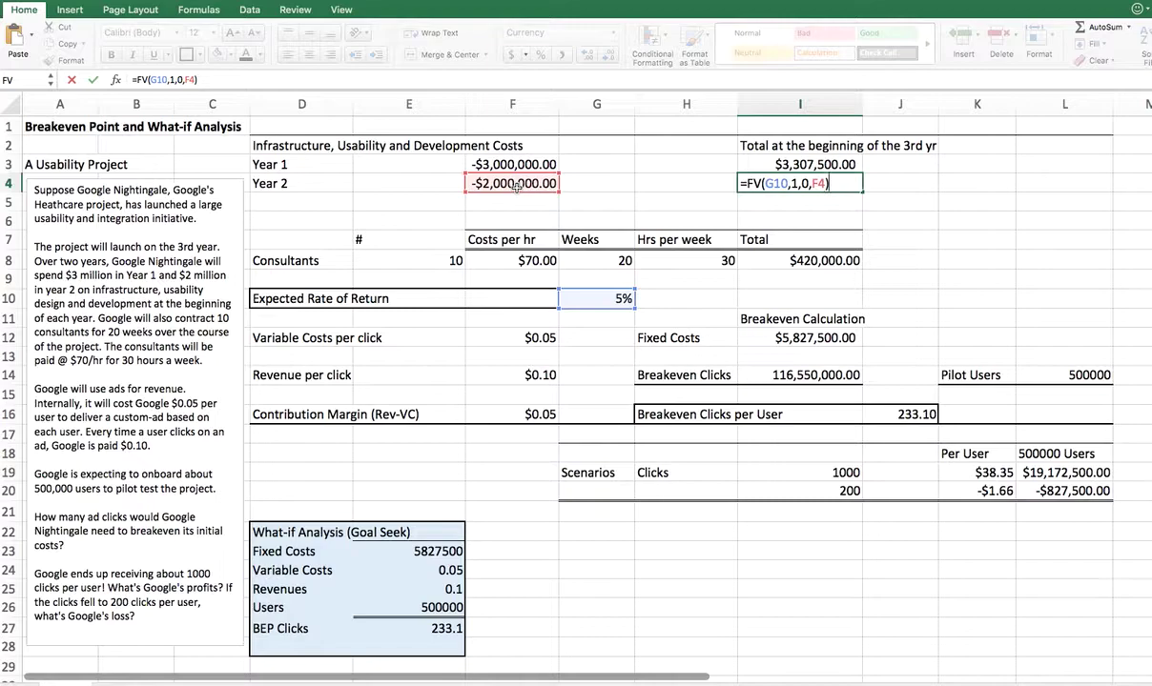
key("Return")
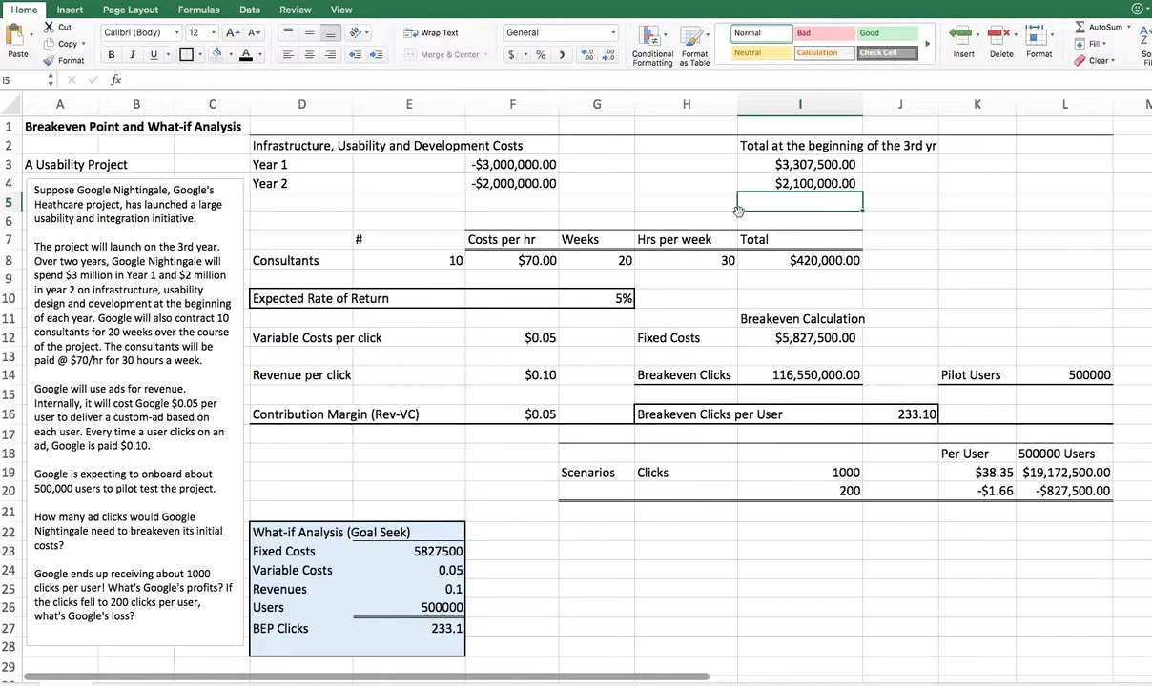
left_click(831, 187)
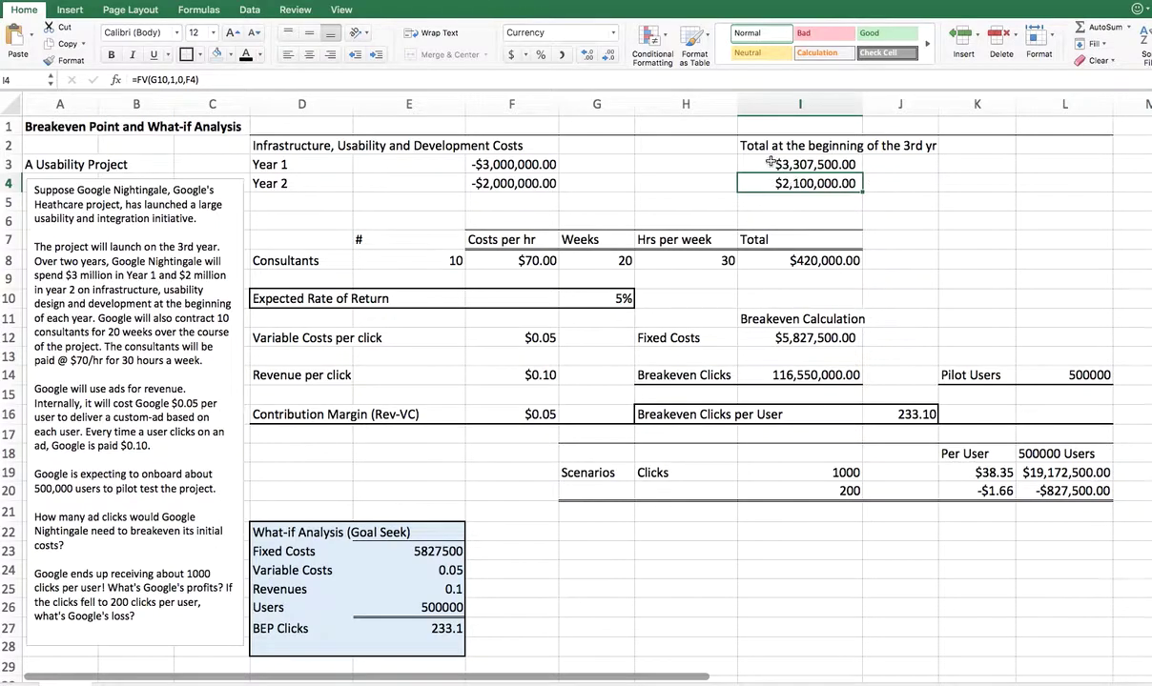
Compare the I3:I4 FV formulas and add the label 'Time value of Money' in J4
left_click_drag(763, 165, 761, 177)
left_click(911, 184)
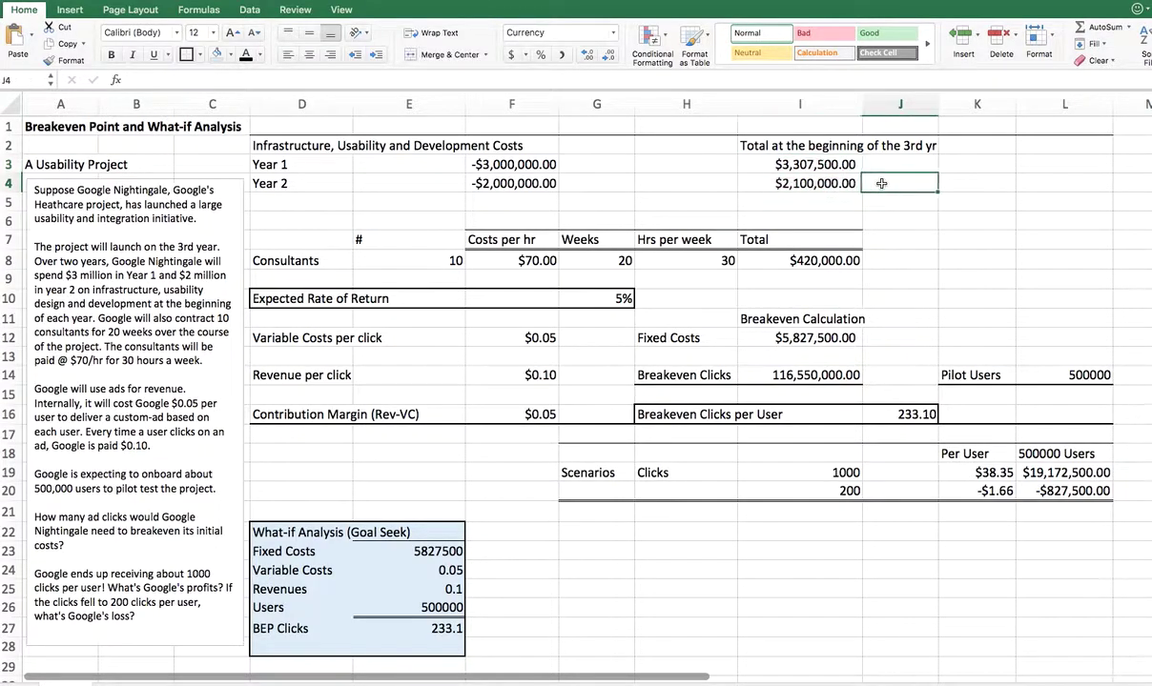
type("T")
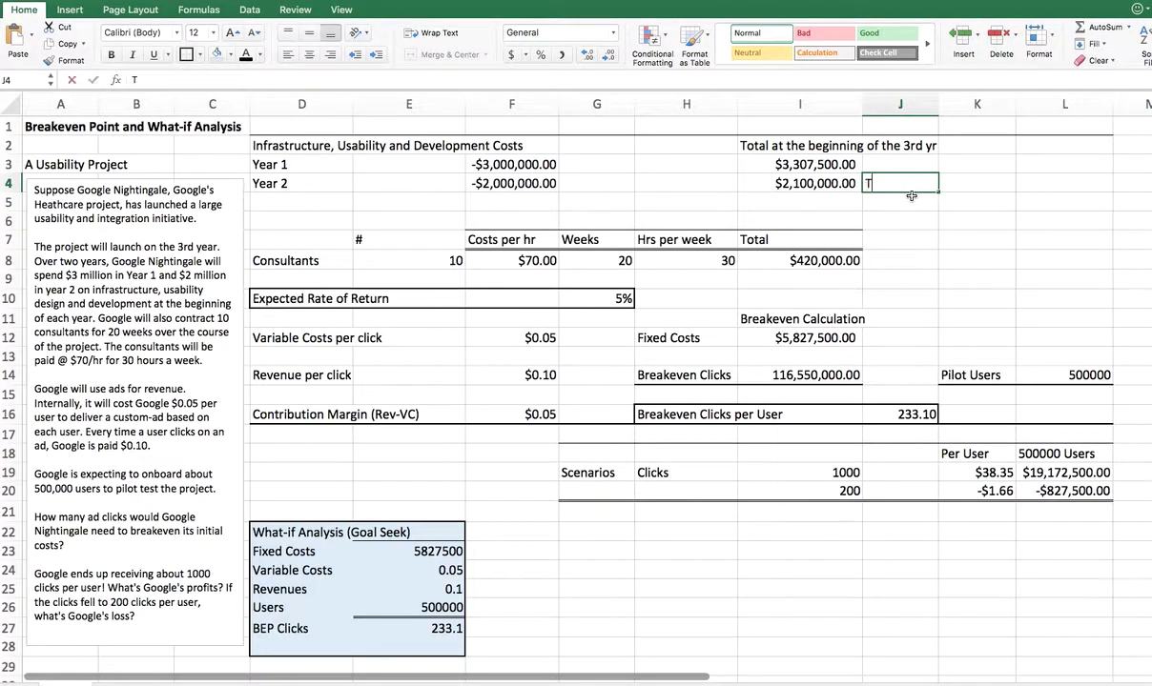
type("ime value ")
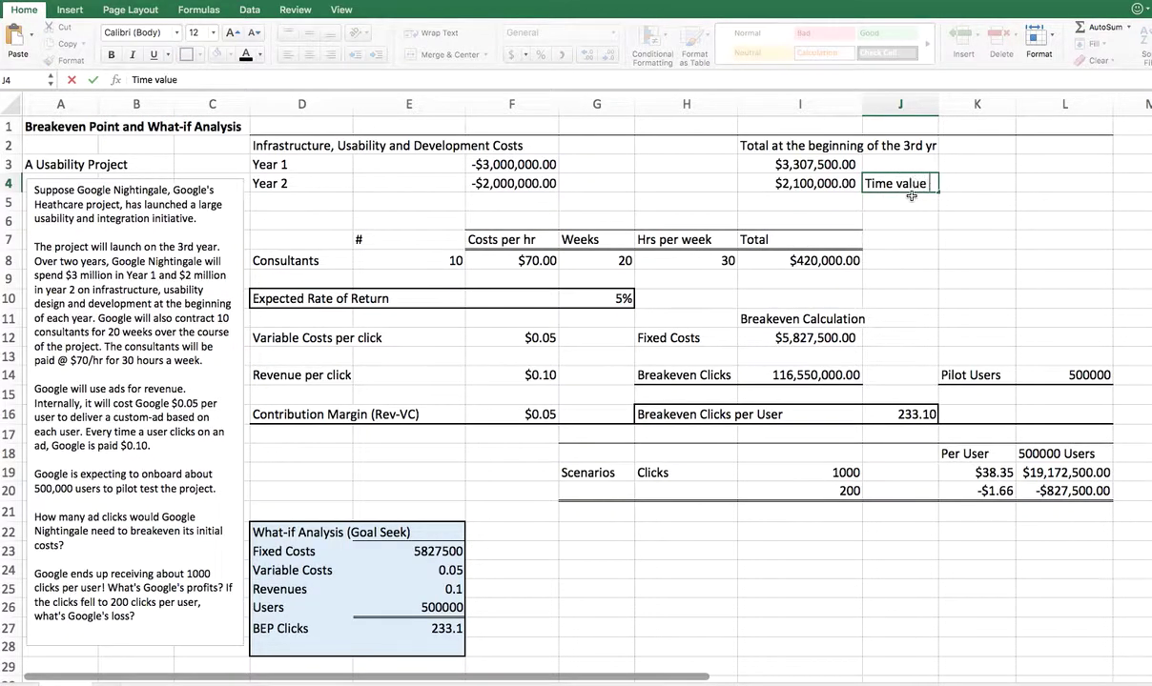
type("of Money")
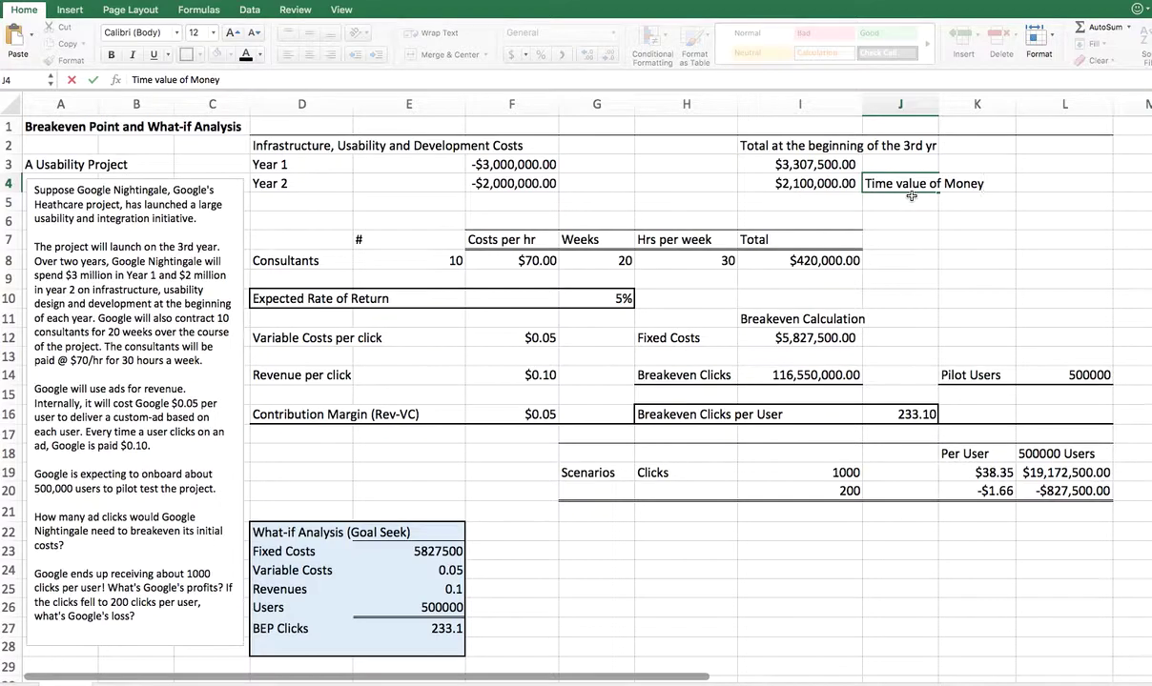
key("Return")
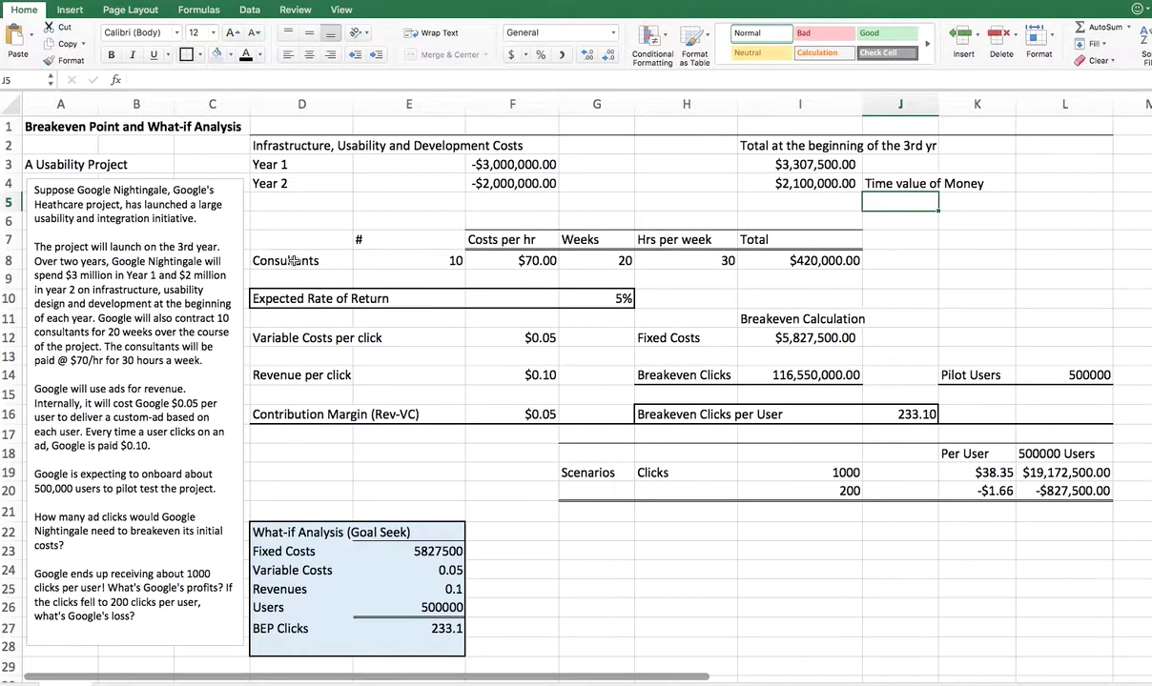
left_click(291, 260)
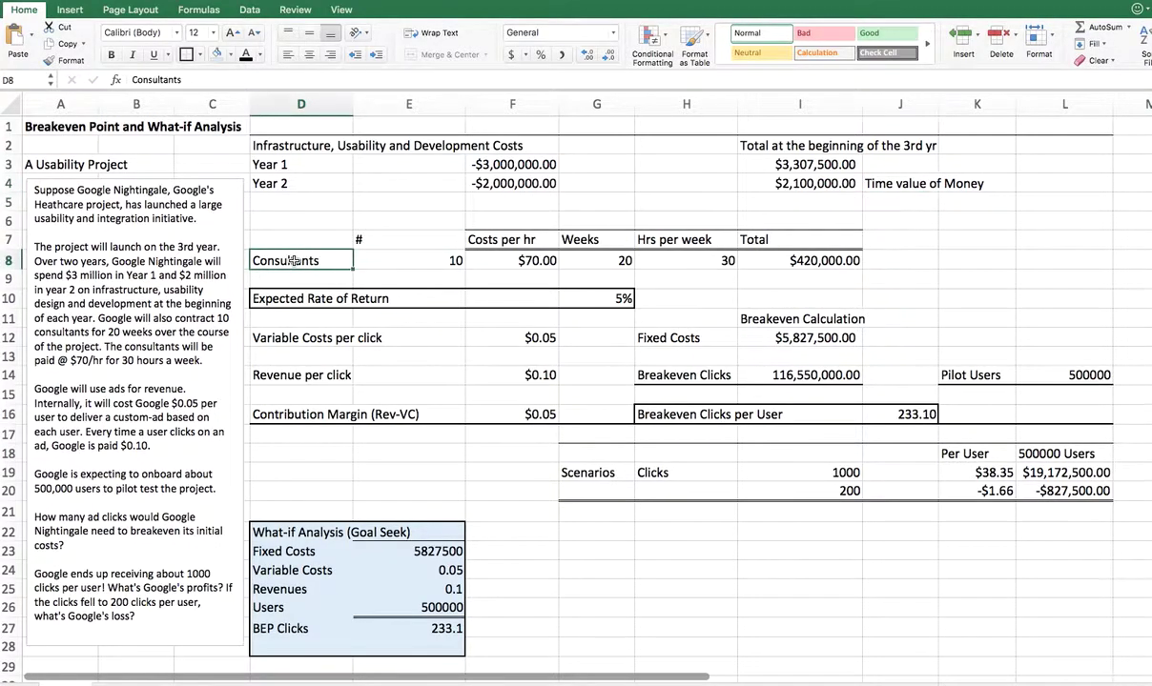
Review the consultants row: $70.00 hourly cost, 20 weeks, 30 hours per week and total
left_click(435, 263)
left_click(530, 263)
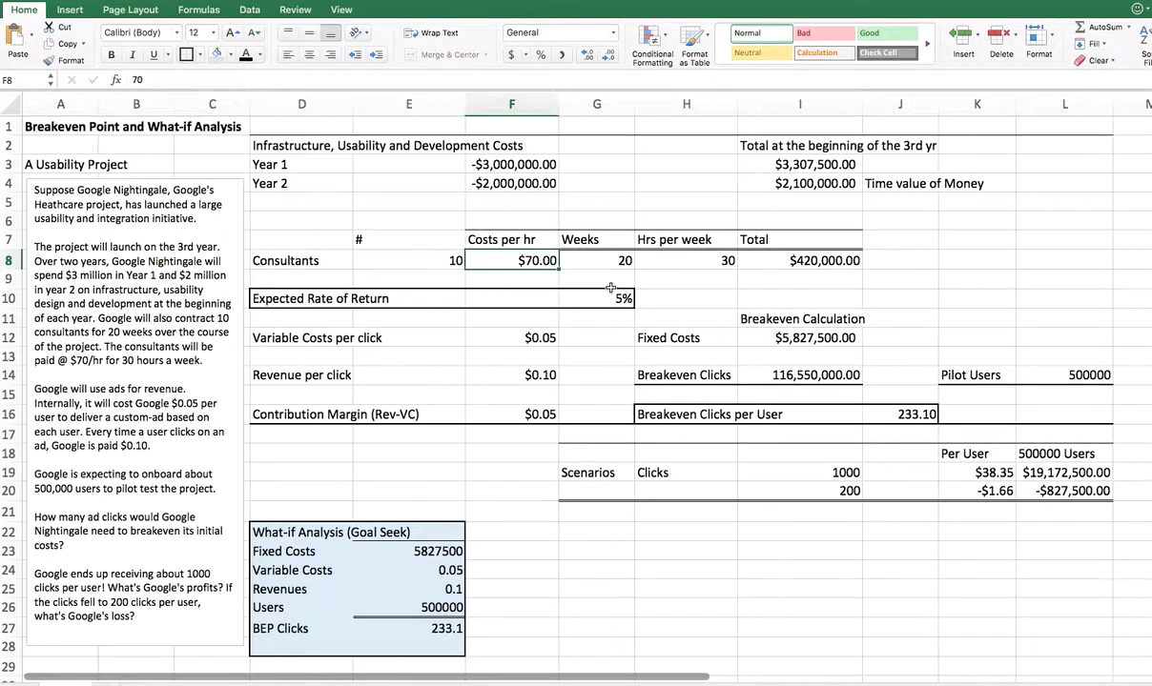
left_click(584, 255)
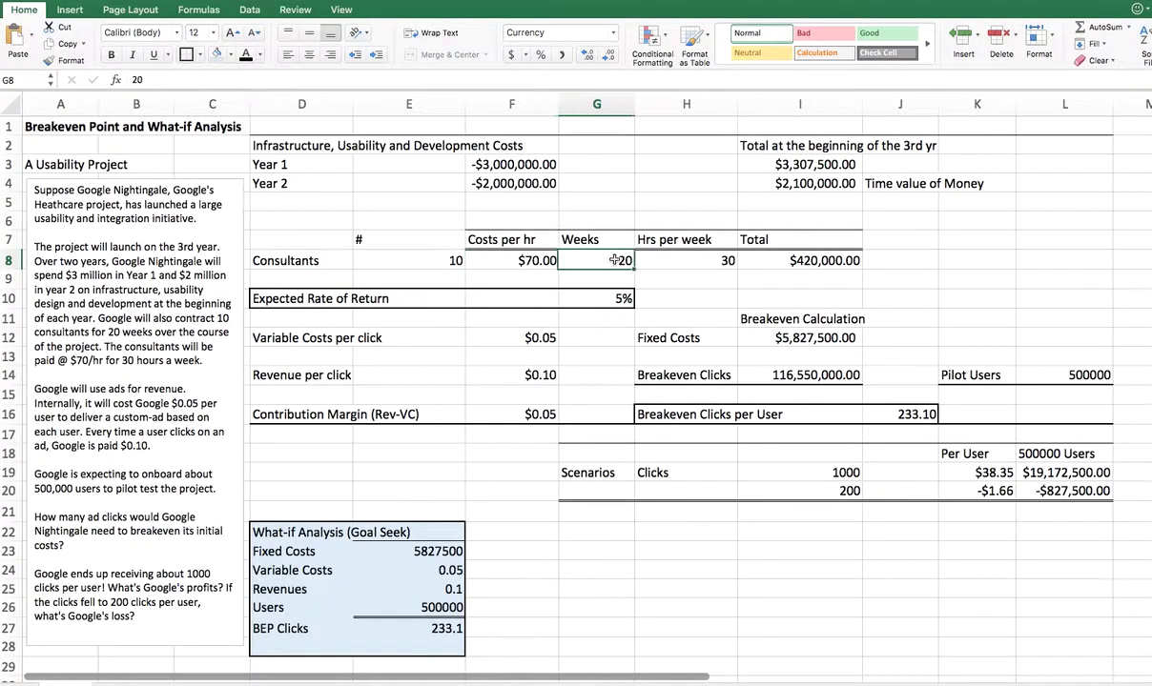
left_click(667, 257)
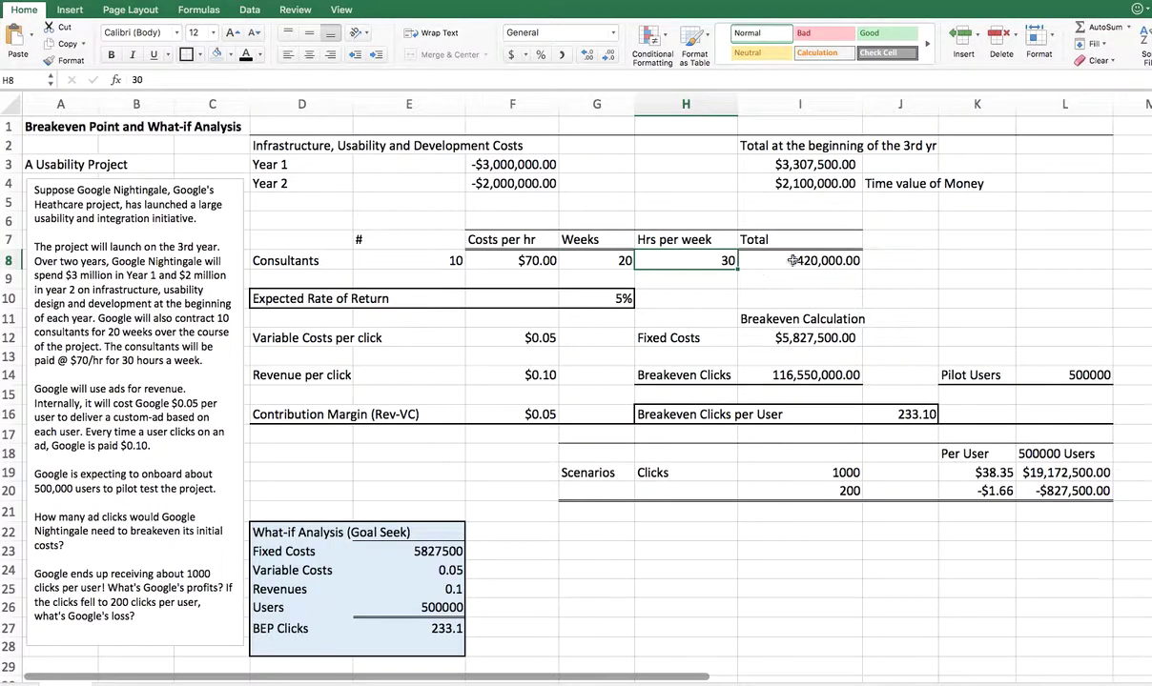
left_click(790, 260)
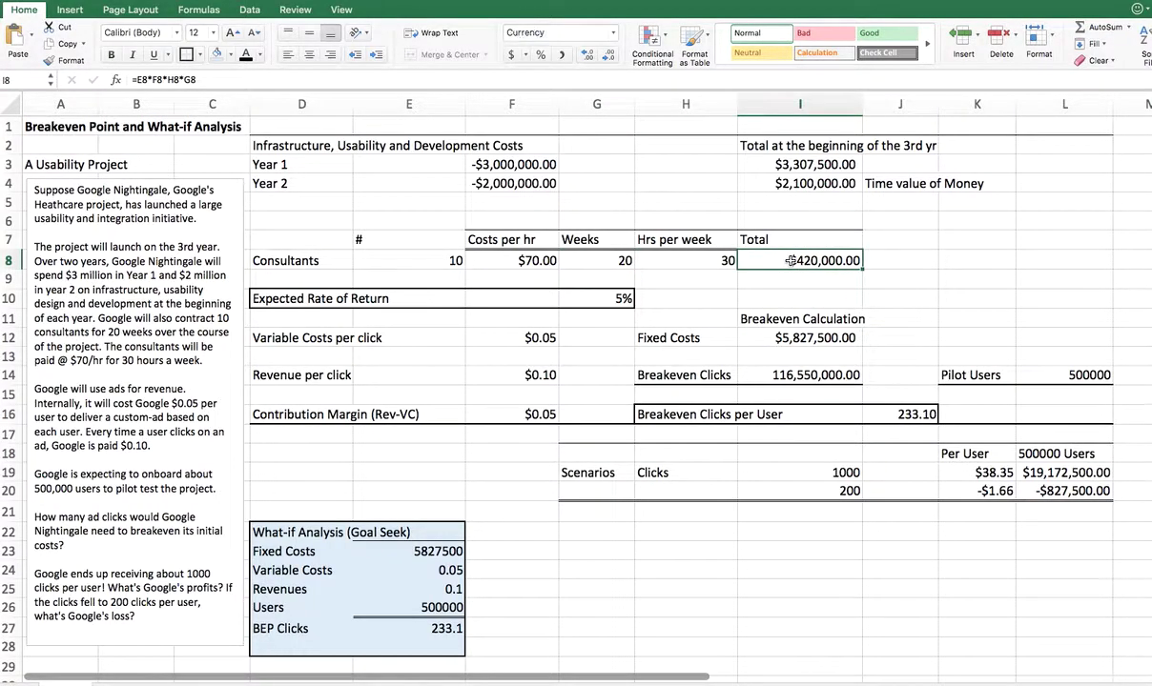
Rebuild I8 as =E8*F8*H8*G8, still totalling $420,000.00
type("=")
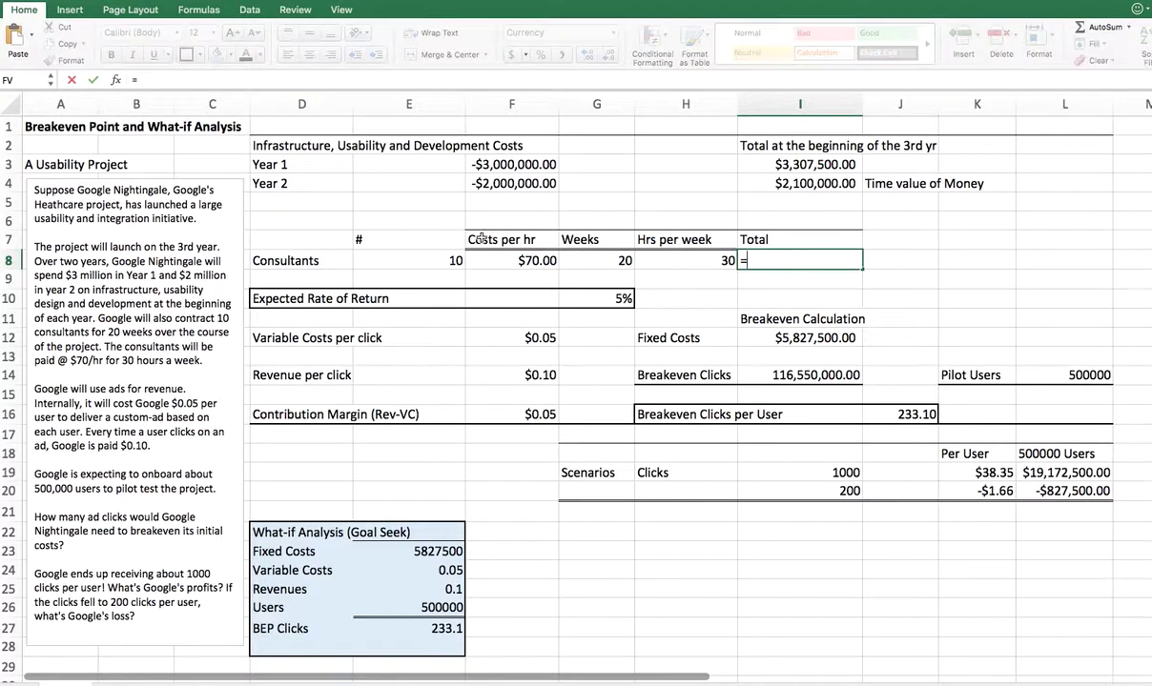
left_click(438, 254)
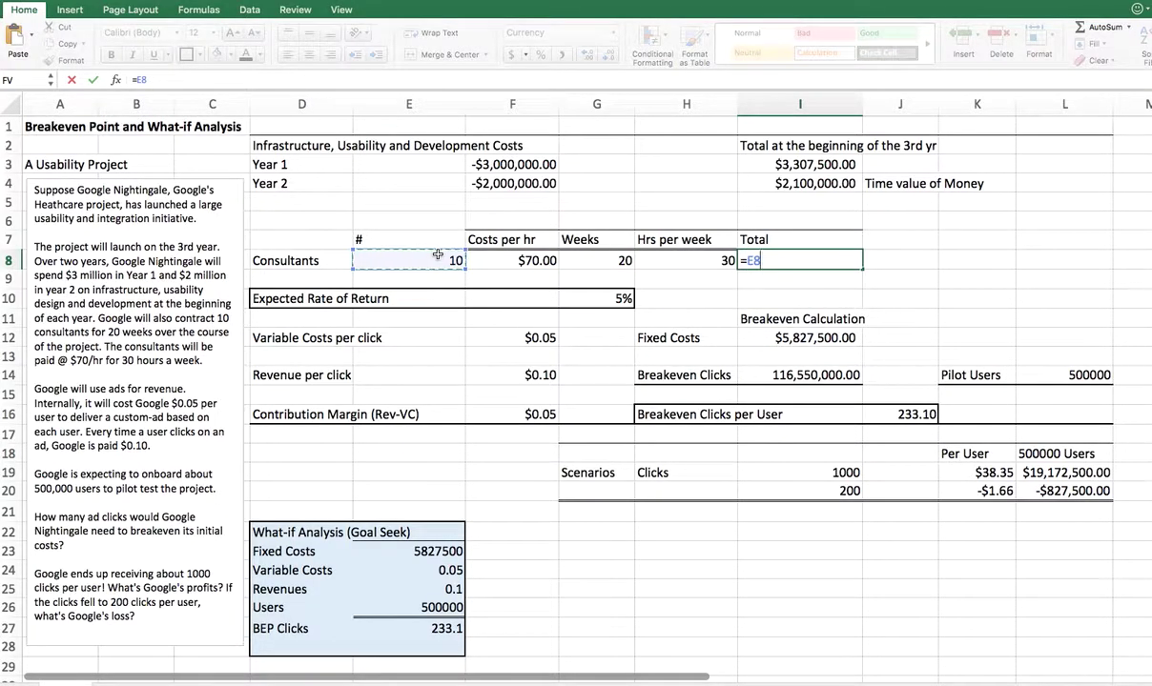
type("*")
left_click(513, 257)
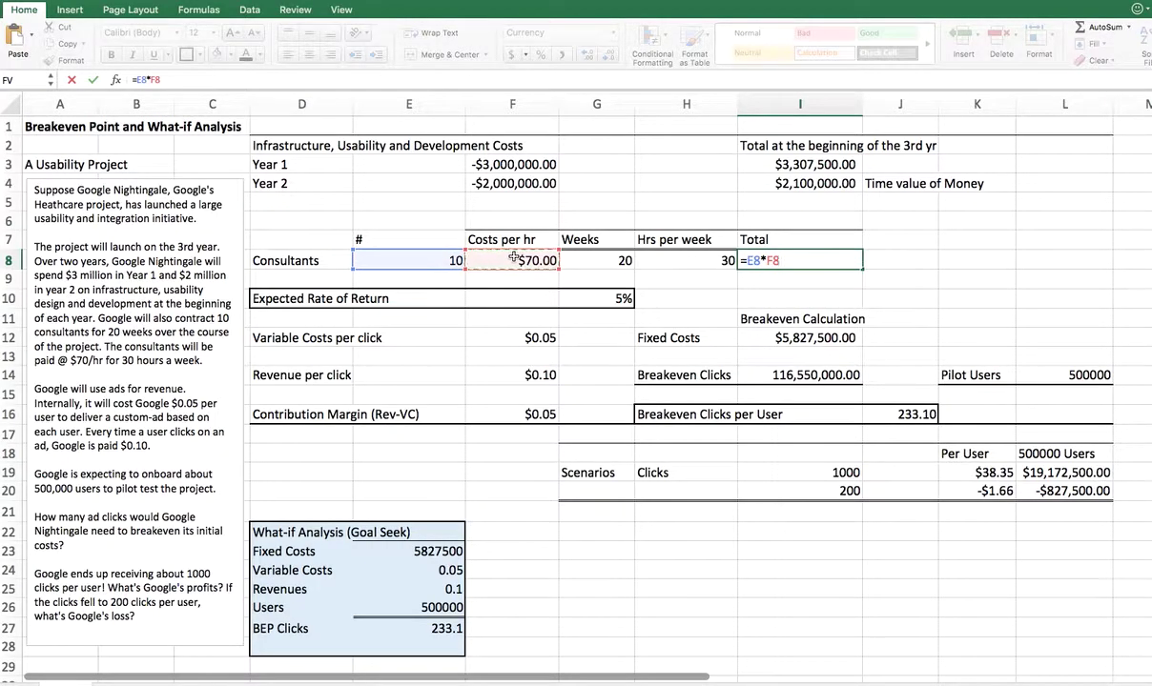
type("*")
left_click(700, 259)
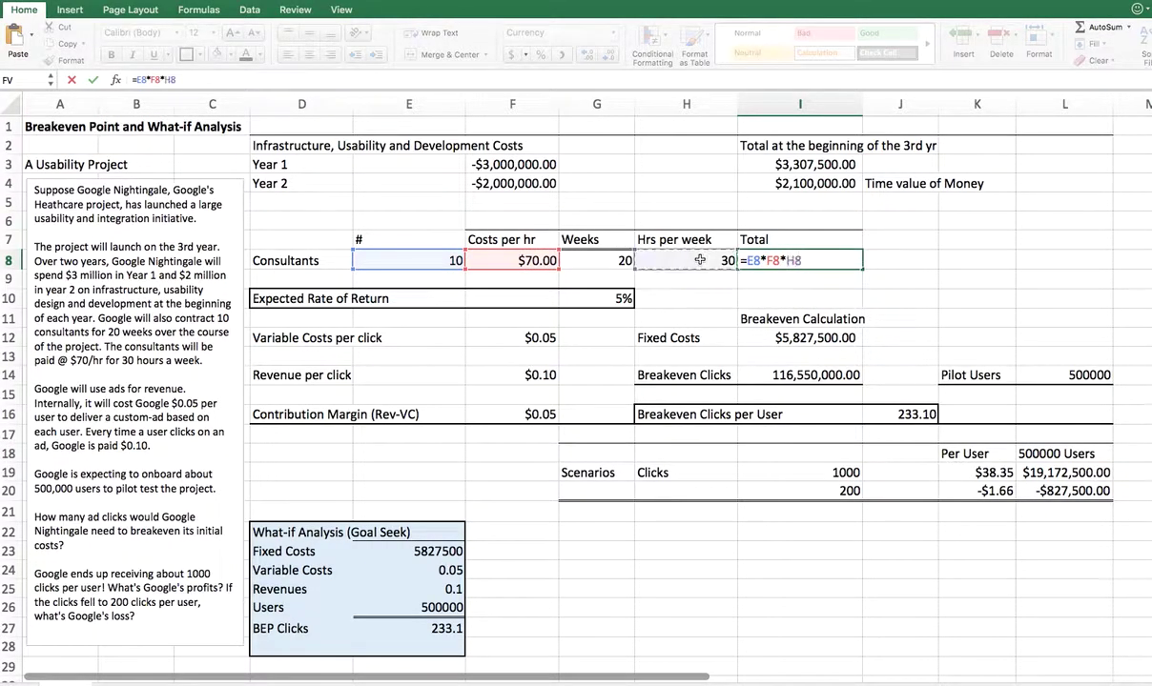
type("*")
left_click(611, 261)
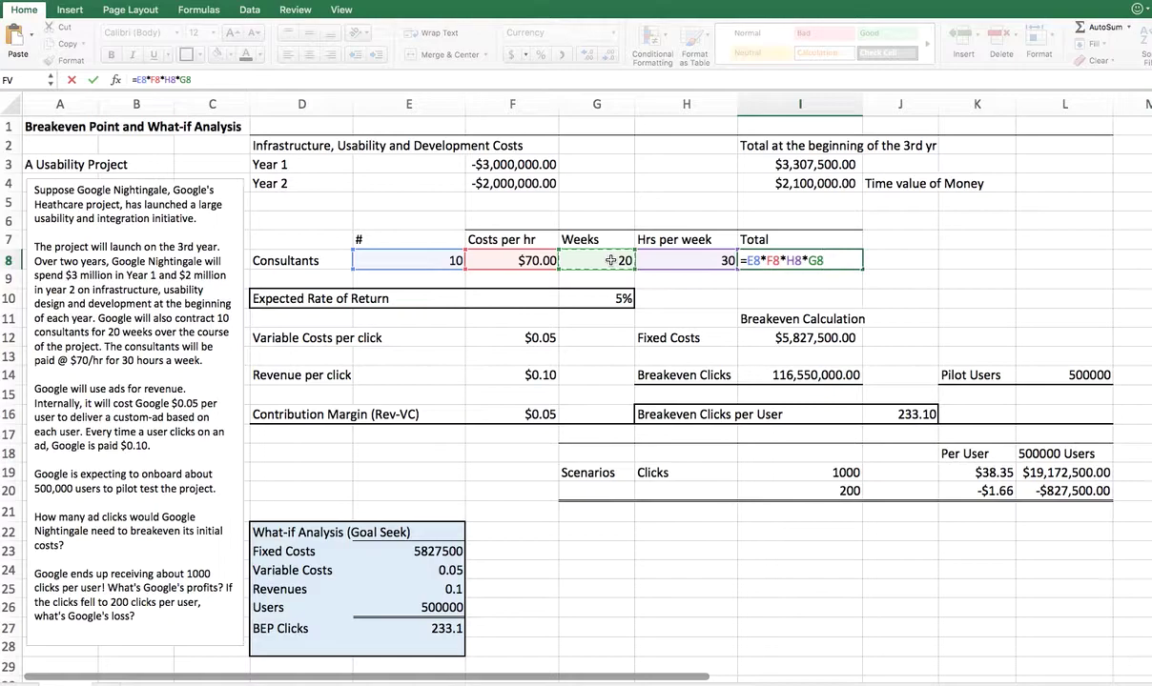
key("Return")
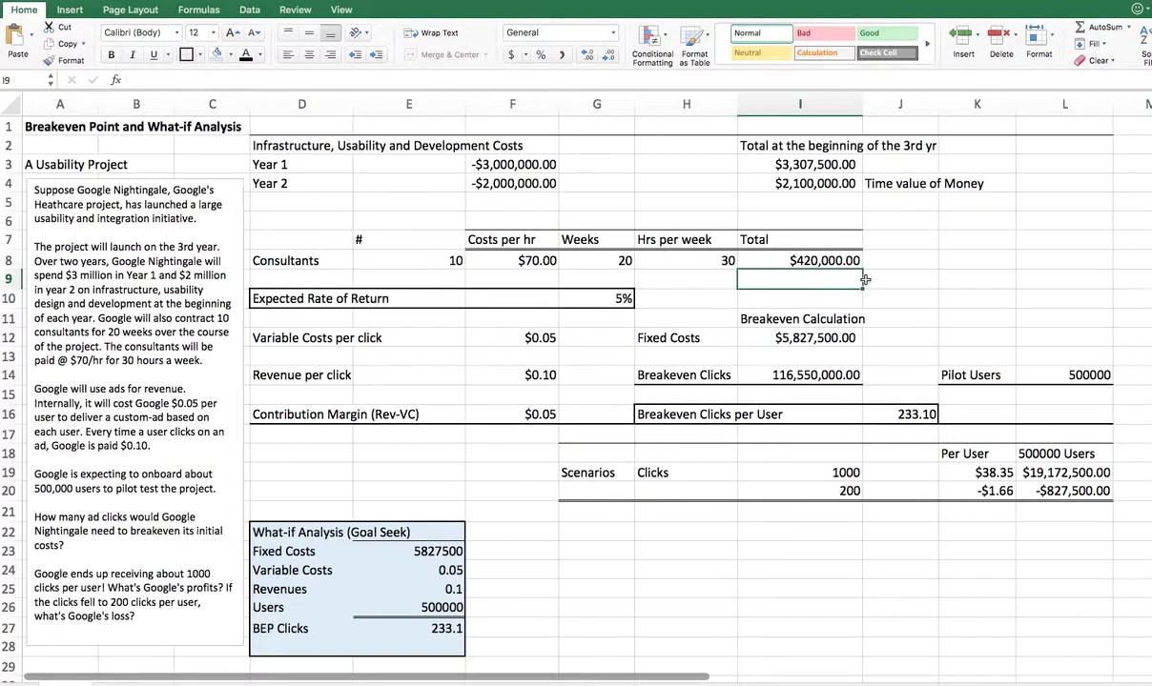
Check the Fixed Costs sum in I12 and select the Year 1, Year 2 and Consultants labels
left_click(782, 337)
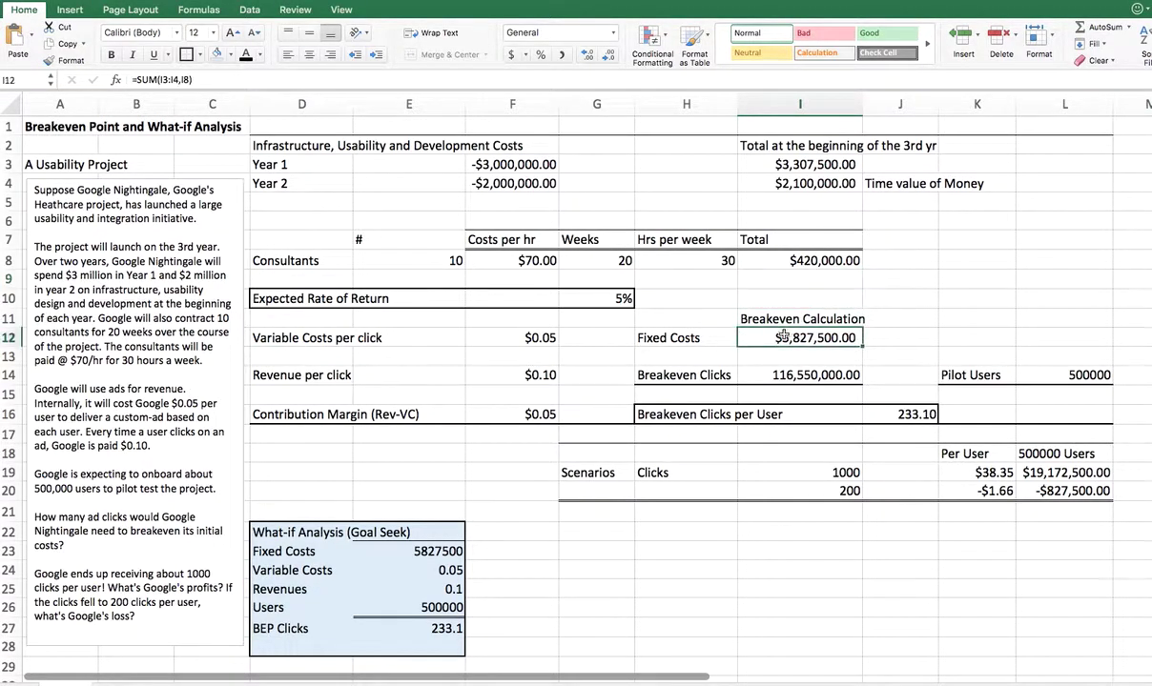
left_click(681, 338)
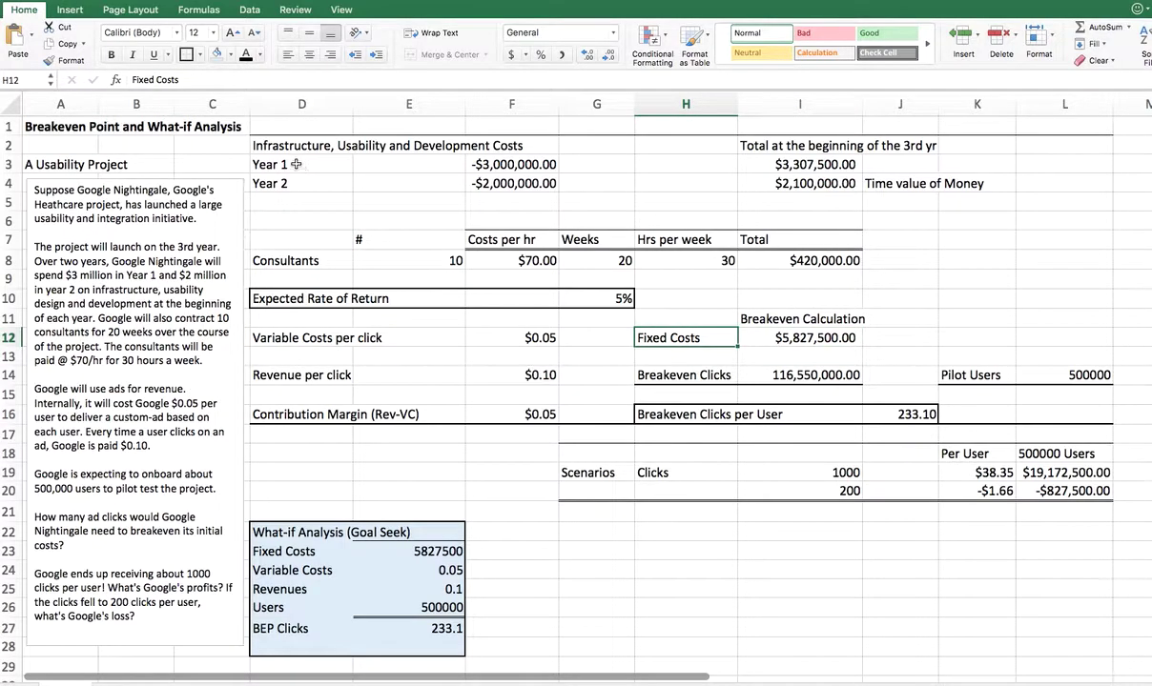
left_click_drag(310, 167, 296, 182)
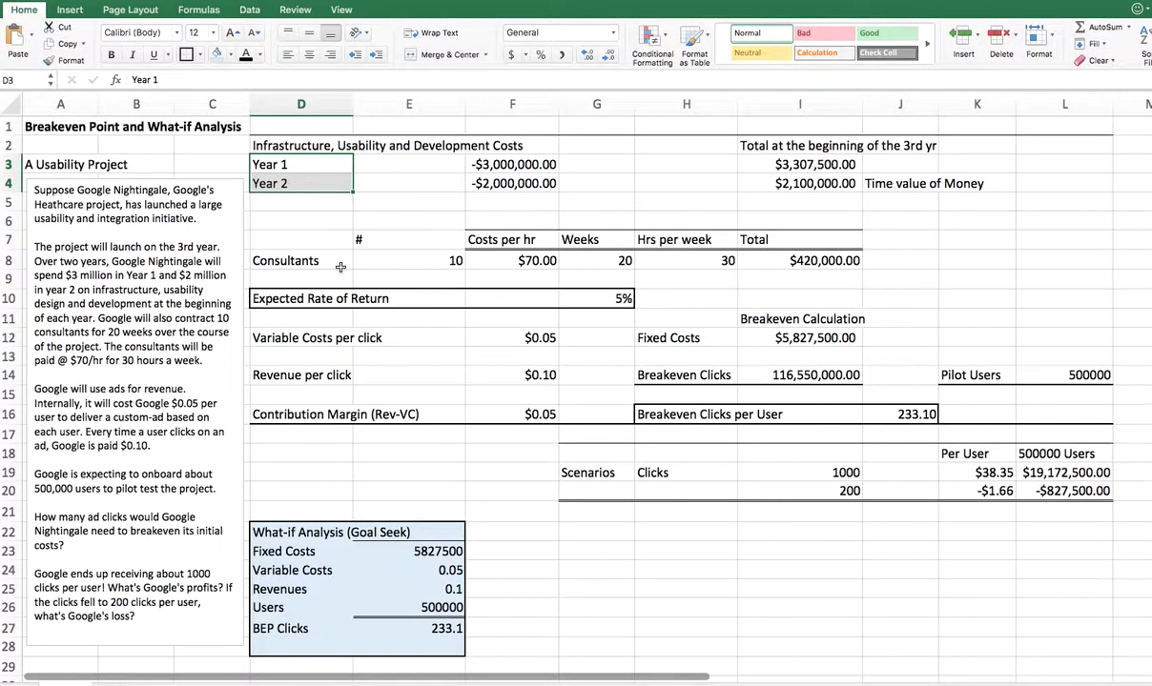
left_click(281, 260, "super")
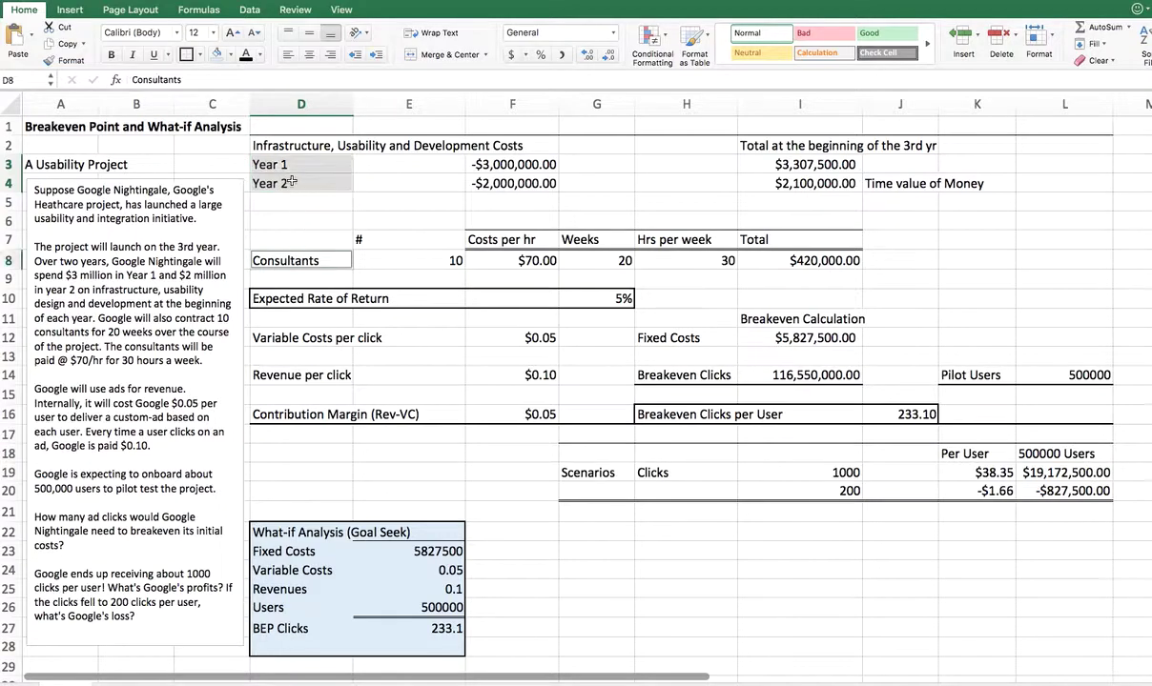
left_click(231, 56)
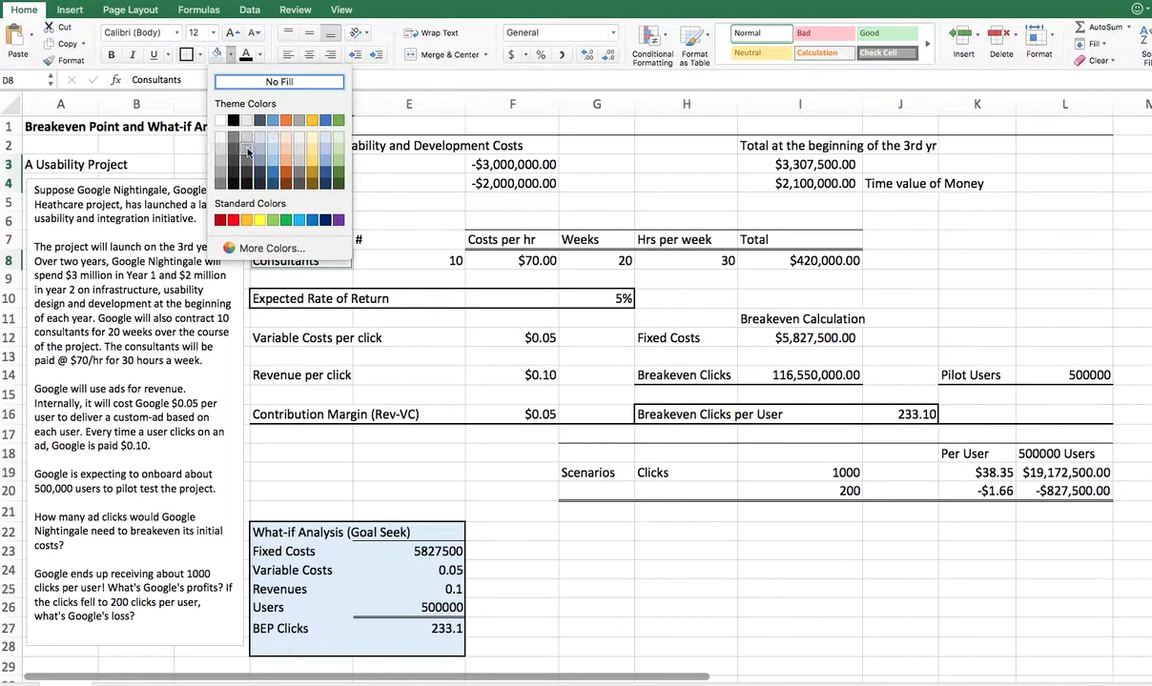
left_click(247, 151)
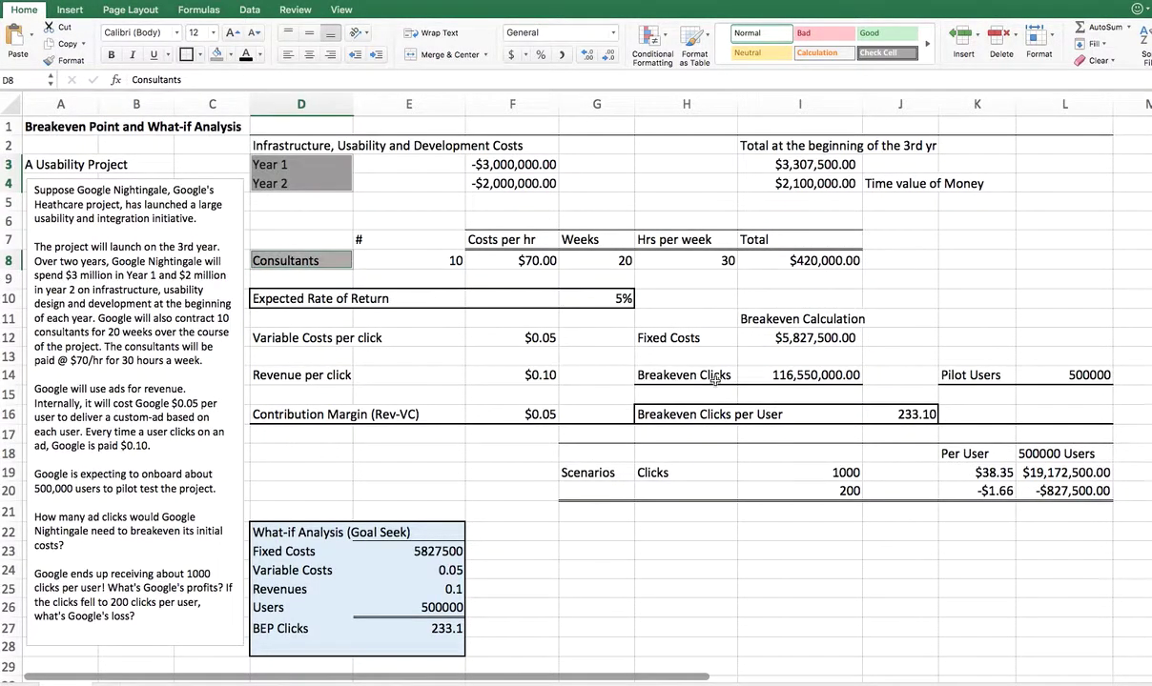
left_click(775, 341)
left_click(670, 337)
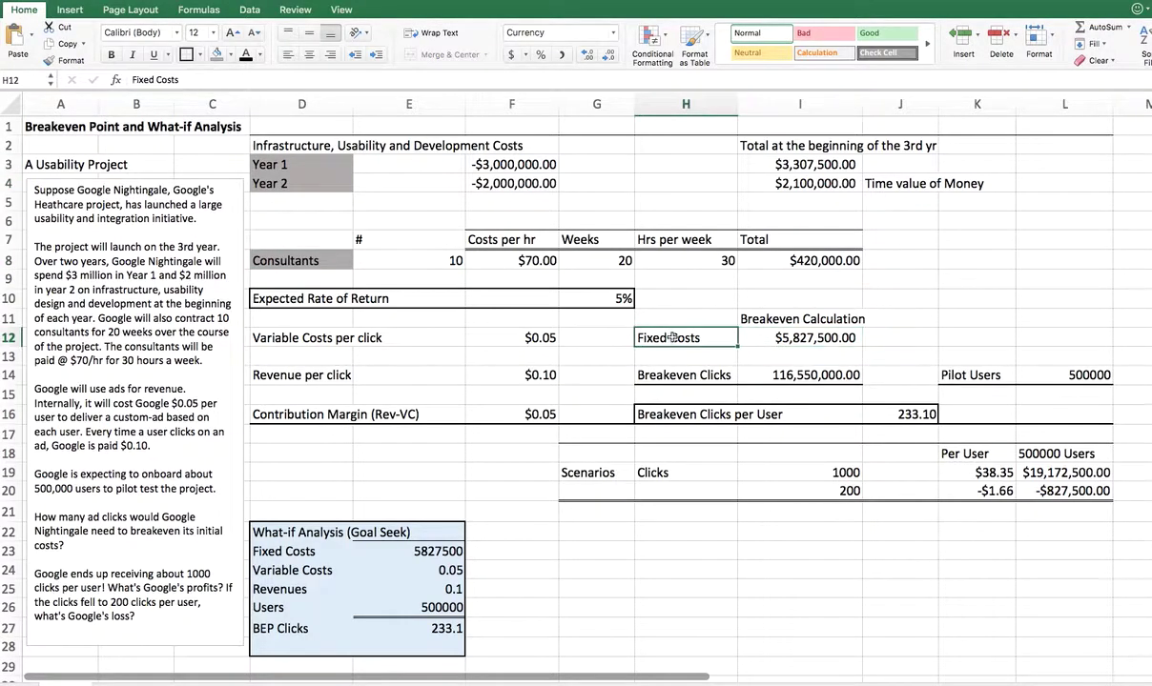
left_click(215, 55)
left_click(795, 355)
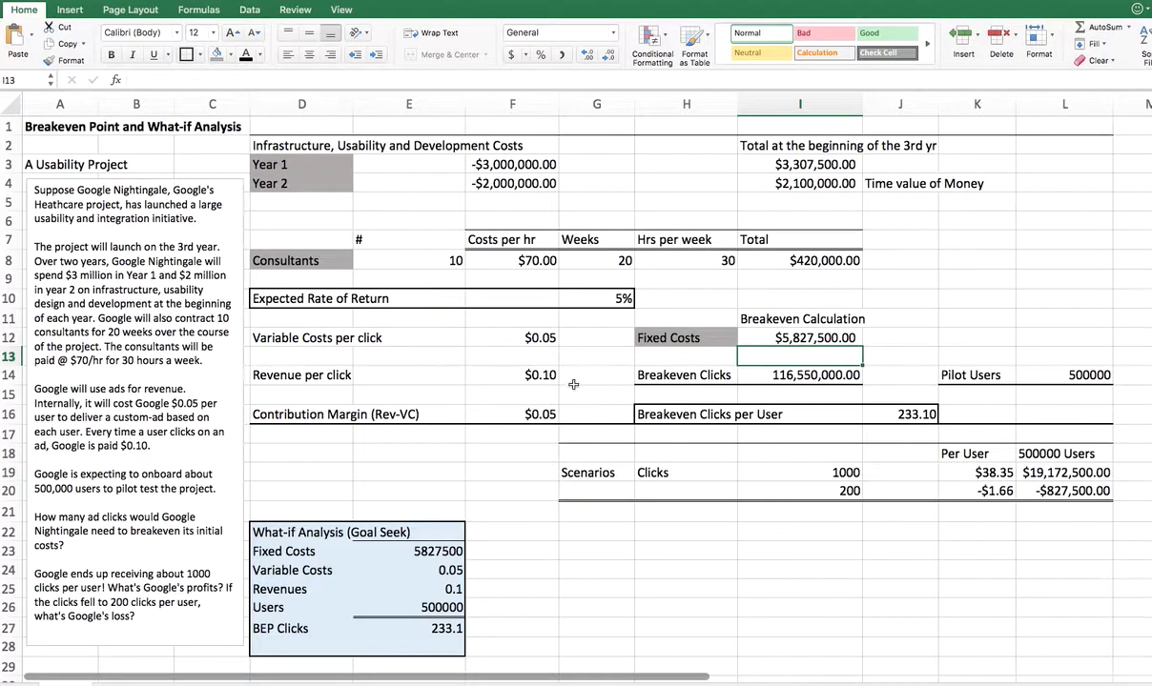
left_click(284, 339)
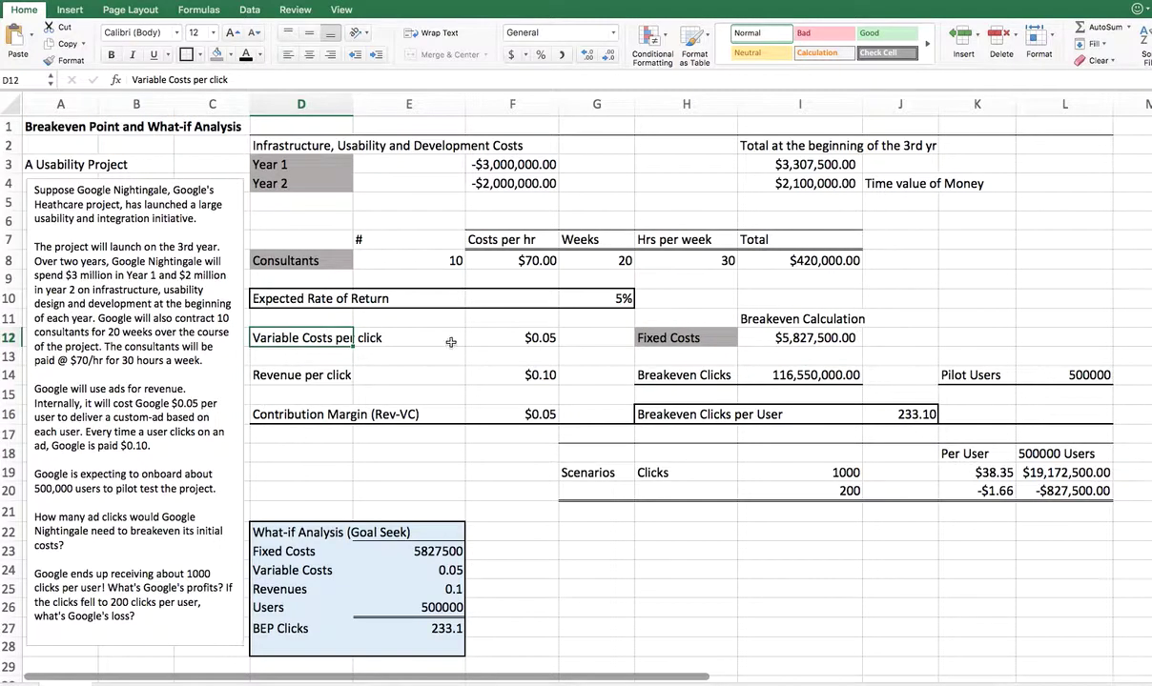
left_click(510, 338)
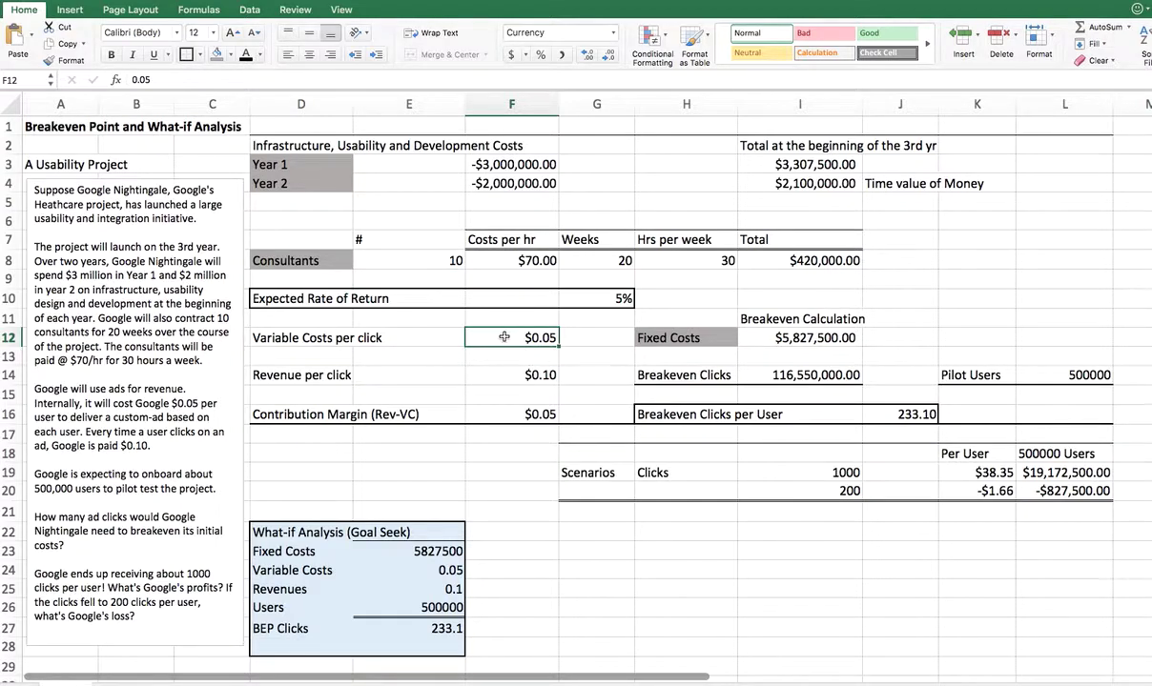
left_click(305, 374)
left_click(488, 374)
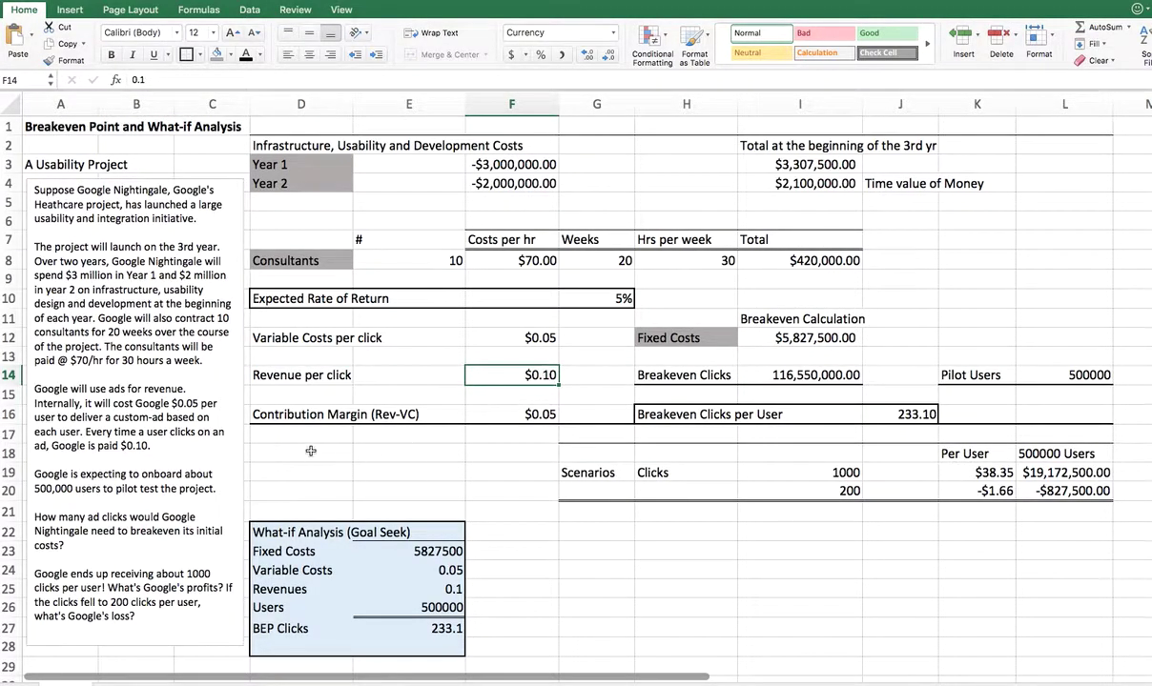
left_click(299, 415)
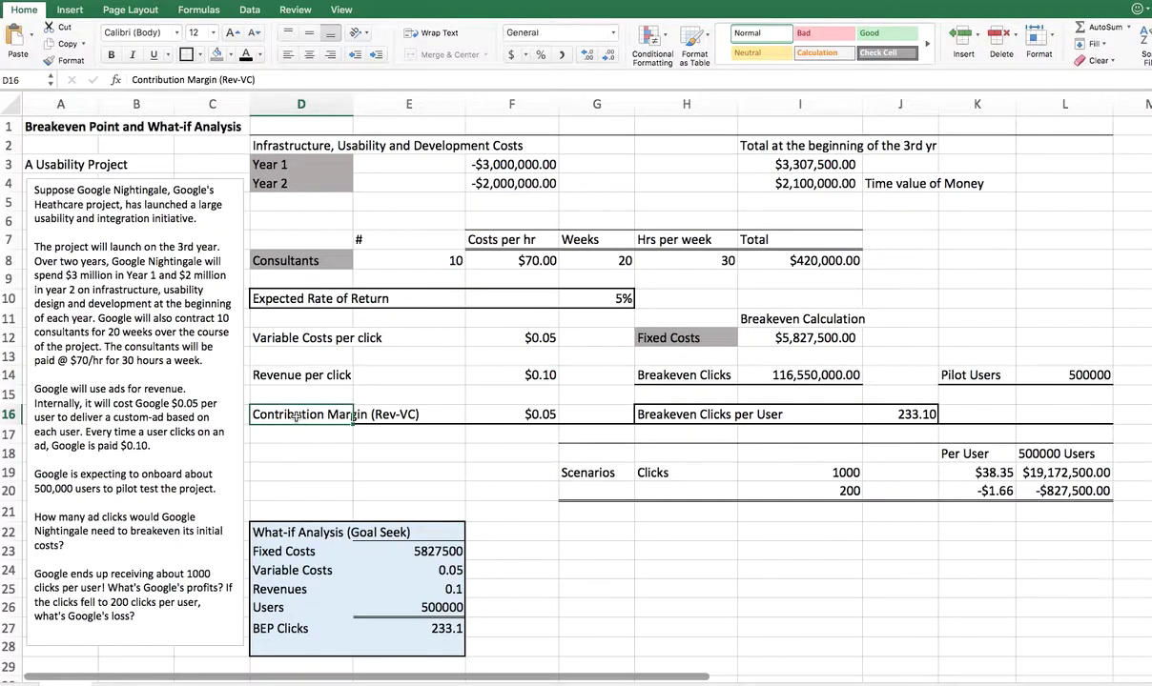
Fill the Contribution Margin label cells D16:E16 with orange
left_click(232, 55)
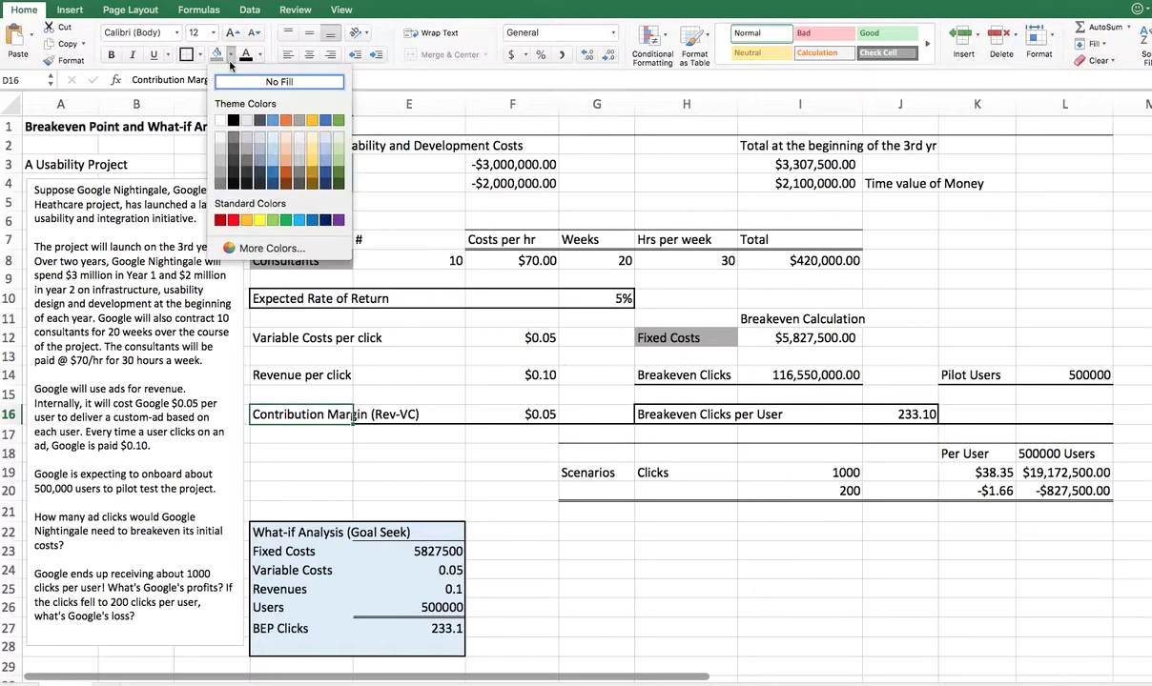
left_click(284, 162)
left_click_drag(369, 410, 320, 406)
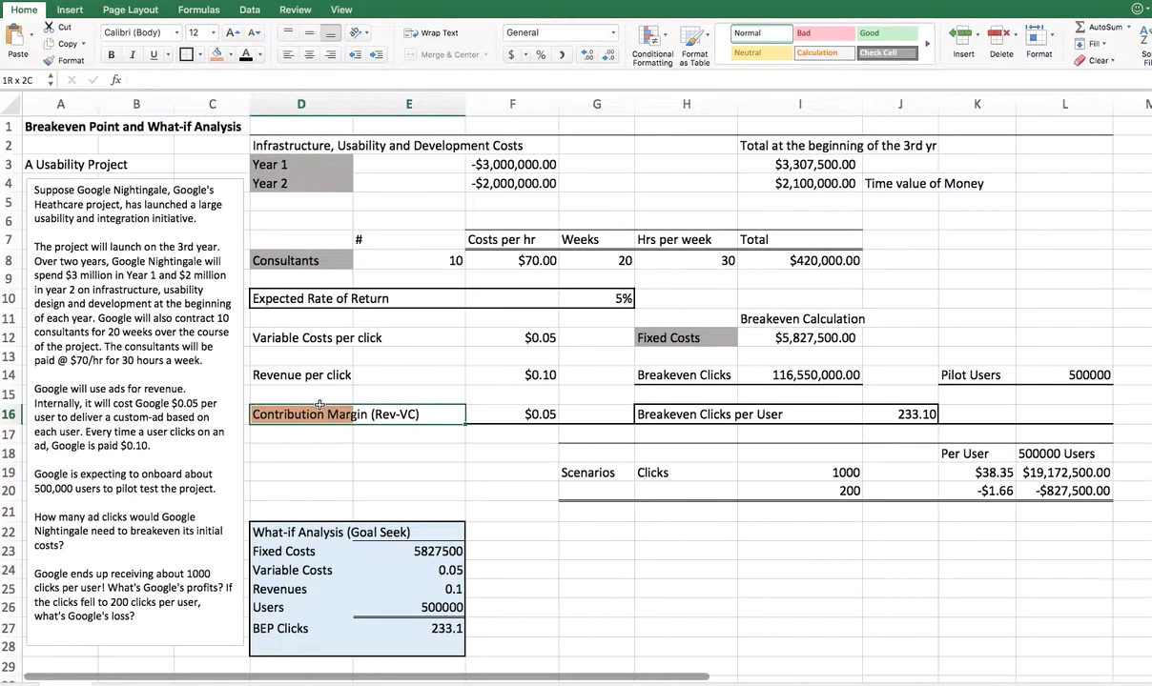
left_click(216, 55)
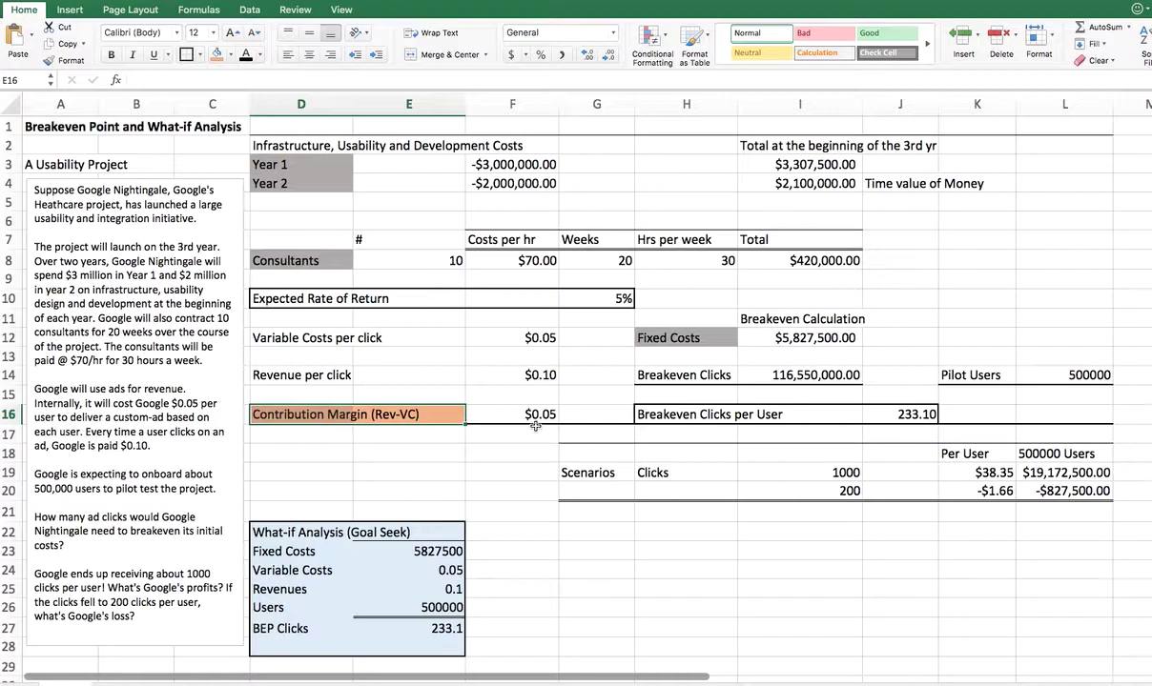
Review the contribution margin formula in F16 and the breakeven clicks formula in I14
left_click(343, 414)
left_click(536, 416)
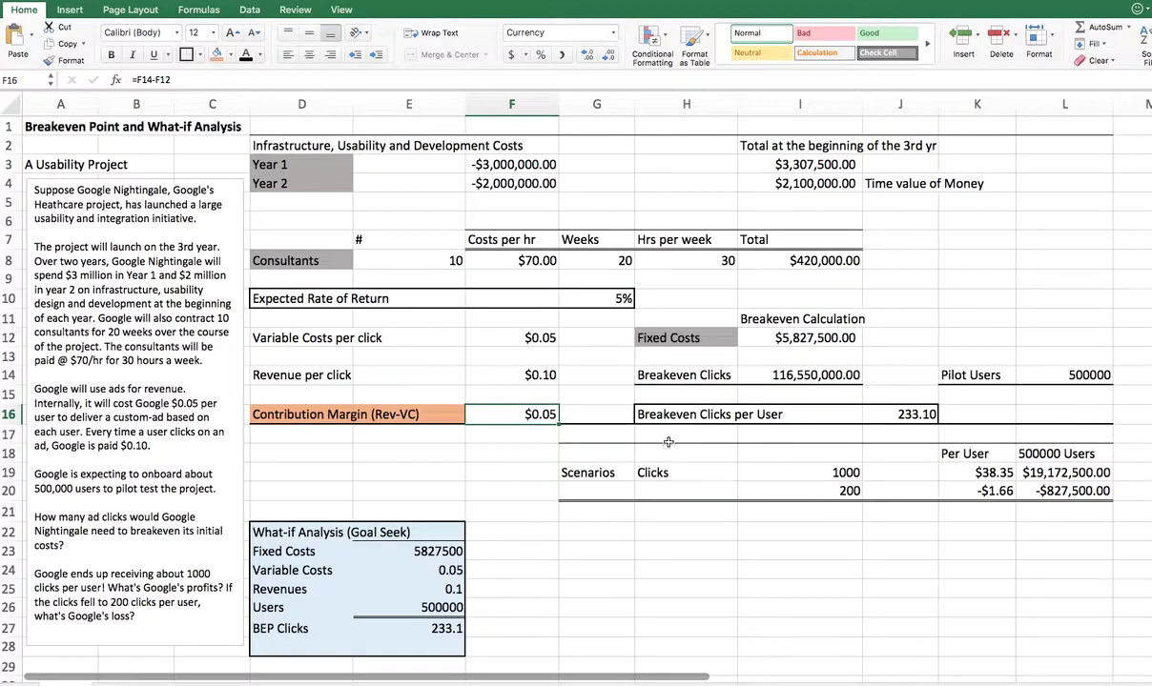
left_click(766, 379)
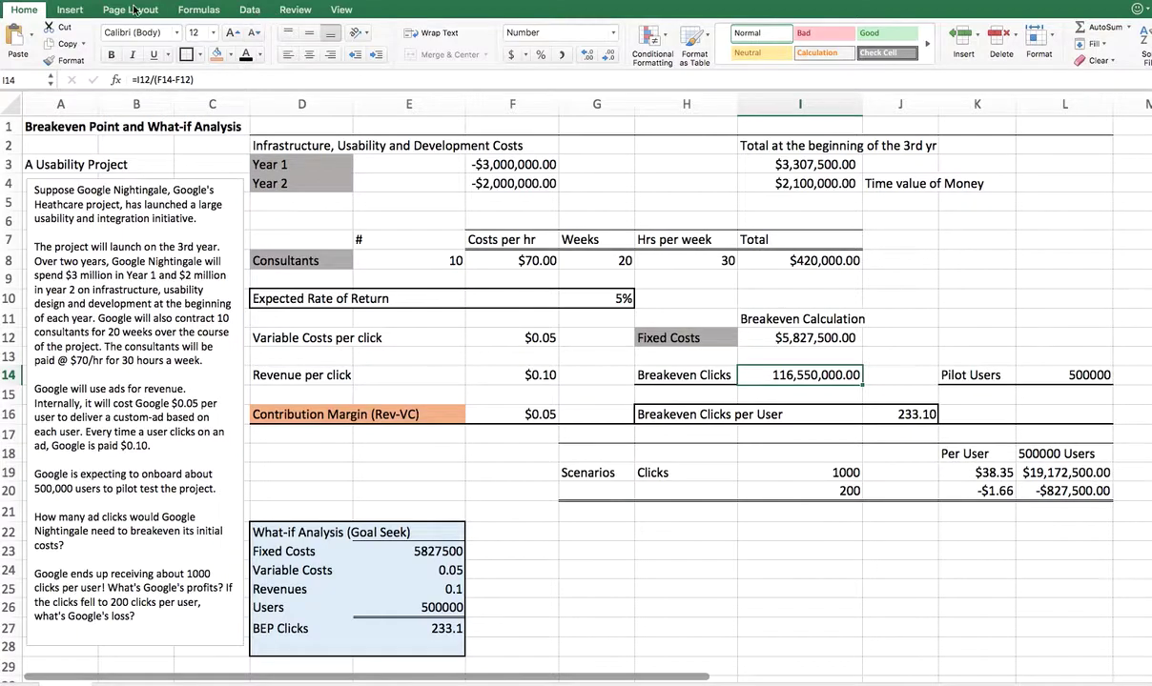
double_click(86, 17)
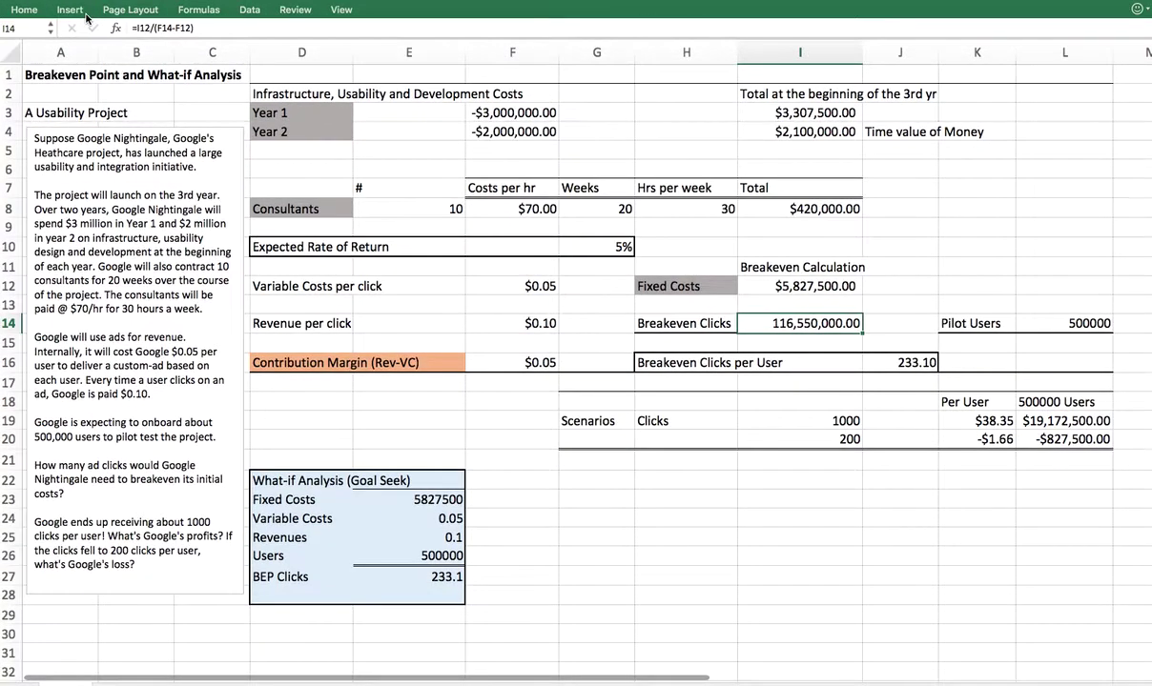
Draw a text box beside the breakeven calculation containing 'Breakeven = Fc/CM'
left_click(86, 18)
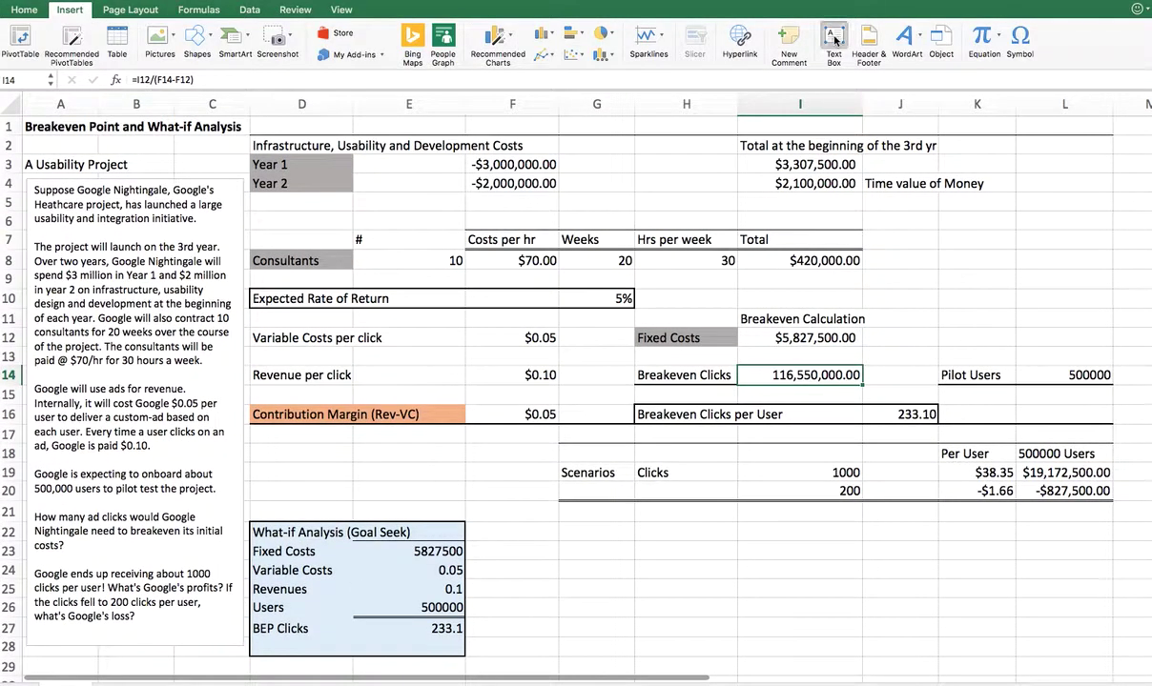
left_click(834, 41)
left_click_drag(911, 238, 1065, 341)
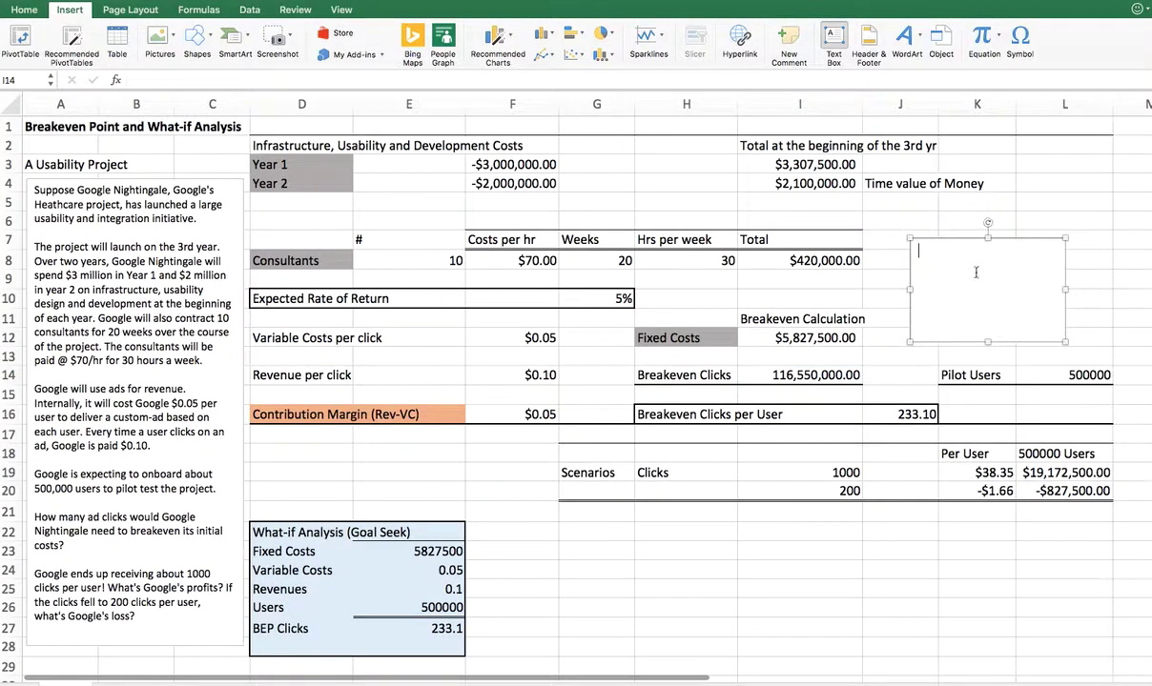
type("Brea")
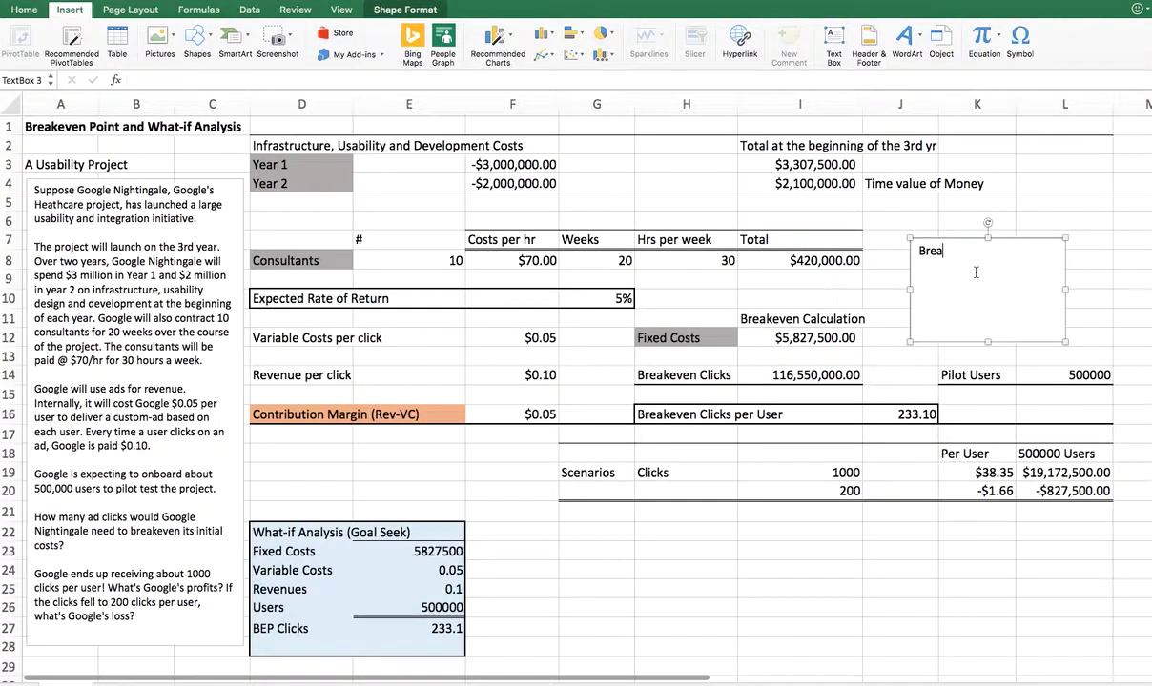
type("keven = Fc/CM")
Correct the text box note to read 'Breakeven = FC/CM' and finish editing
scroll(976, 273, "down", 4)
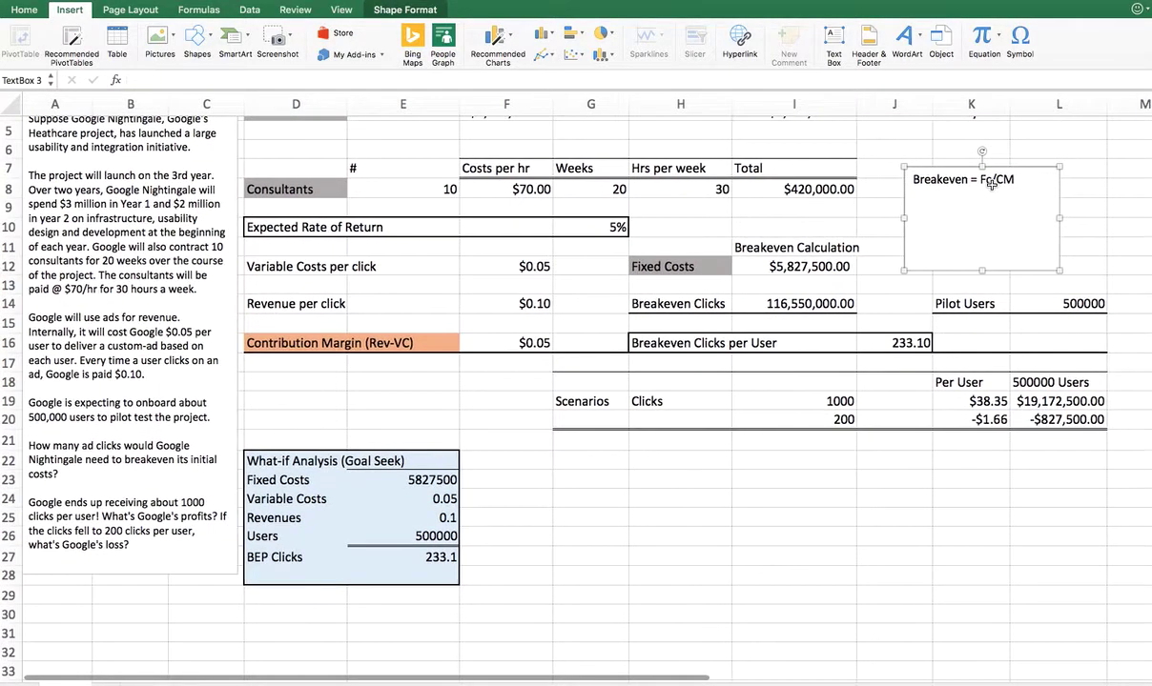
double_click(988, 177)
left_click(994, 176)
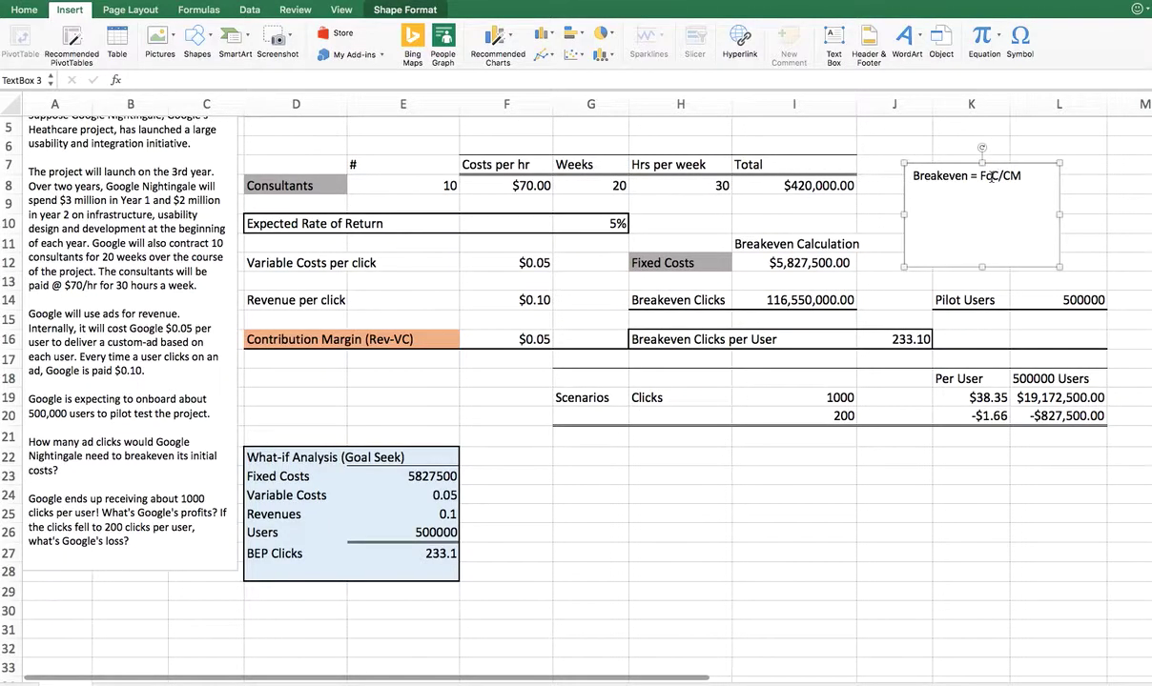
type("C")
key("BackSpace")
key("End")
key("Return")
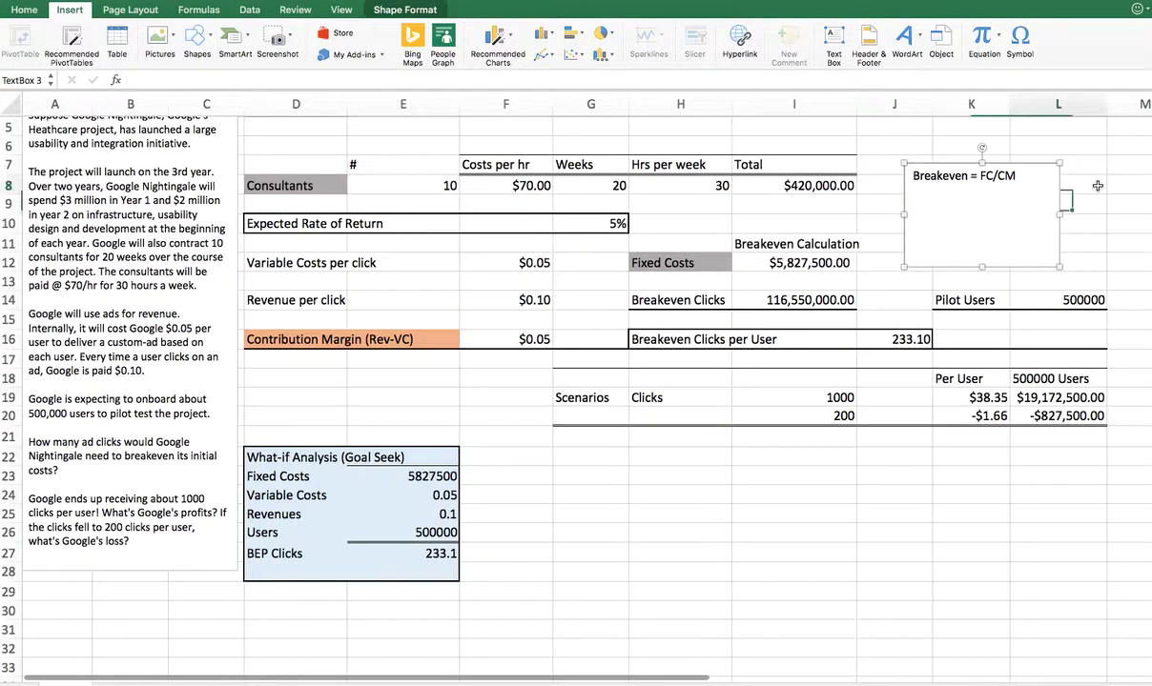
left_click(1095, 190)
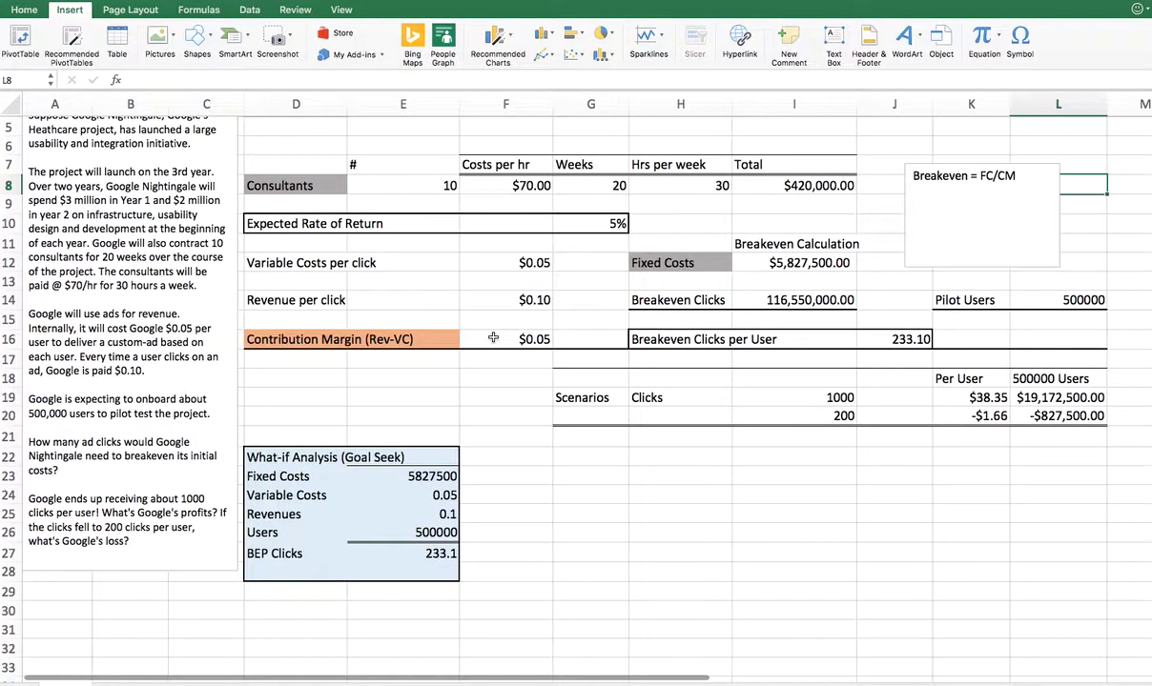
left_click(783, 299)
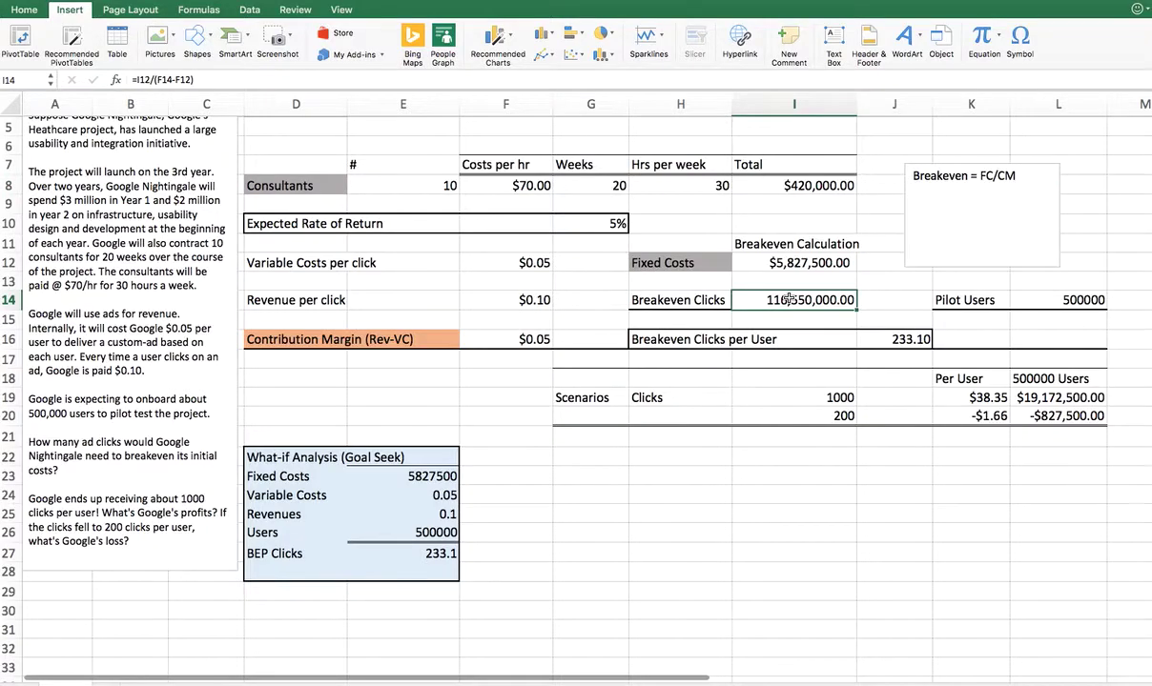
Enter =I14/L14 in J16, dividing breakeven clicks by 500000 pilot users to get 233.10
scroll(788, 298, "up", 3)
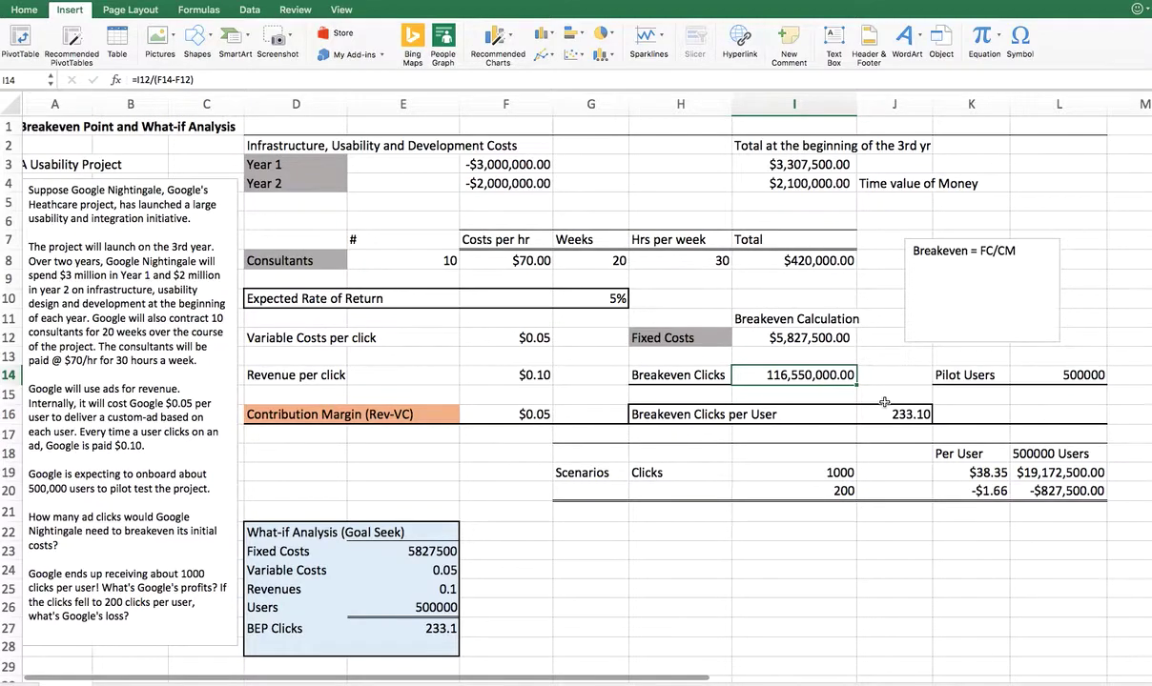
left_click(1042, 379)
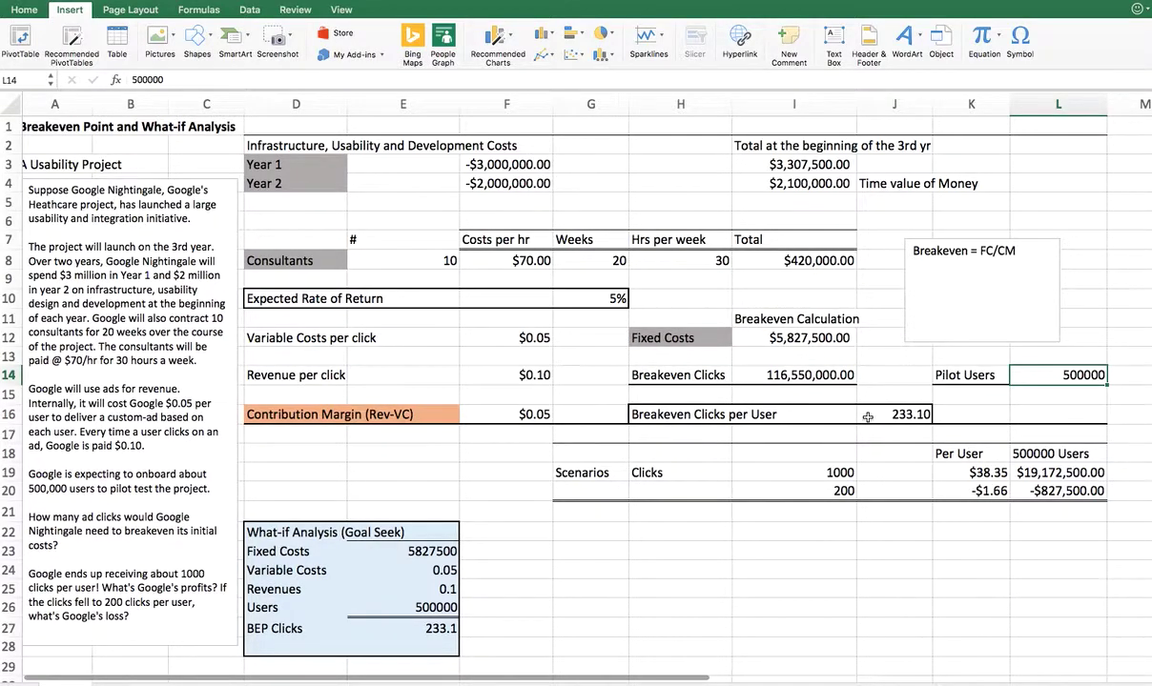
left_click(907, 414)
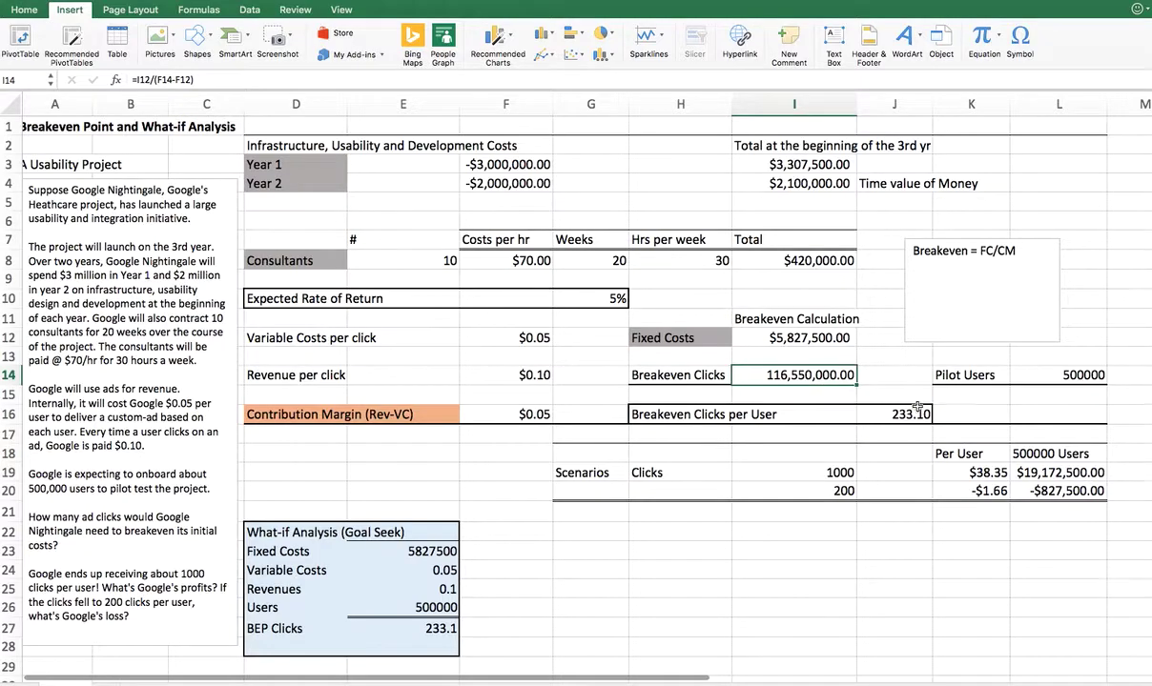
type("=")
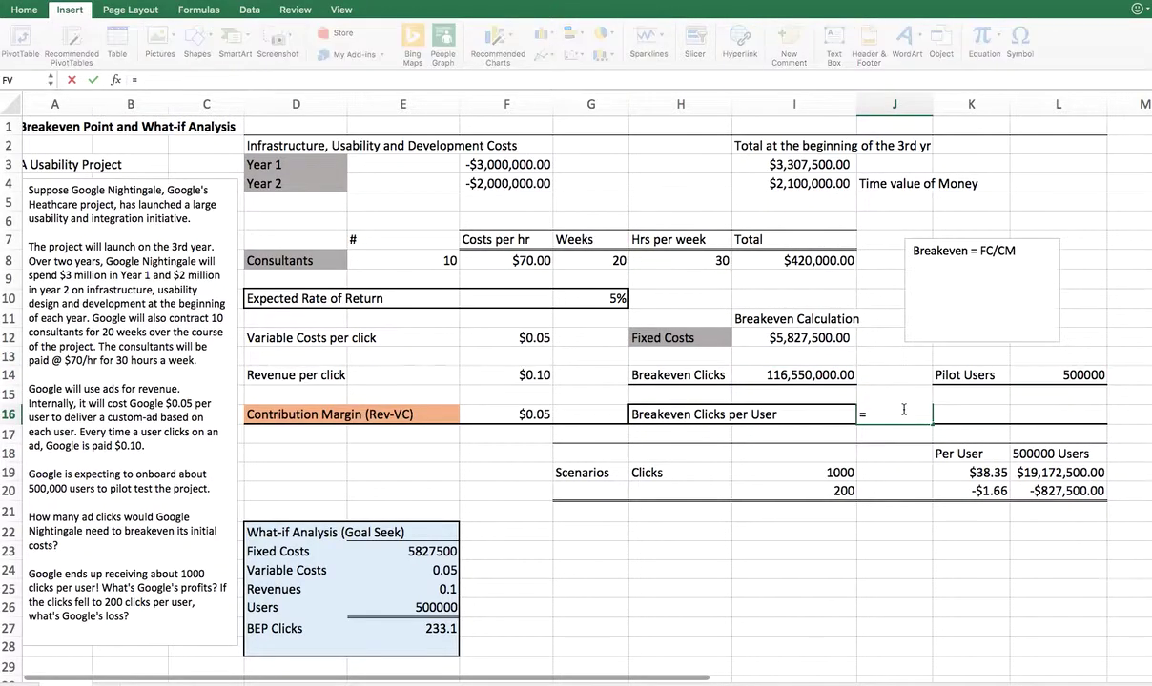
left_click(770, 374)
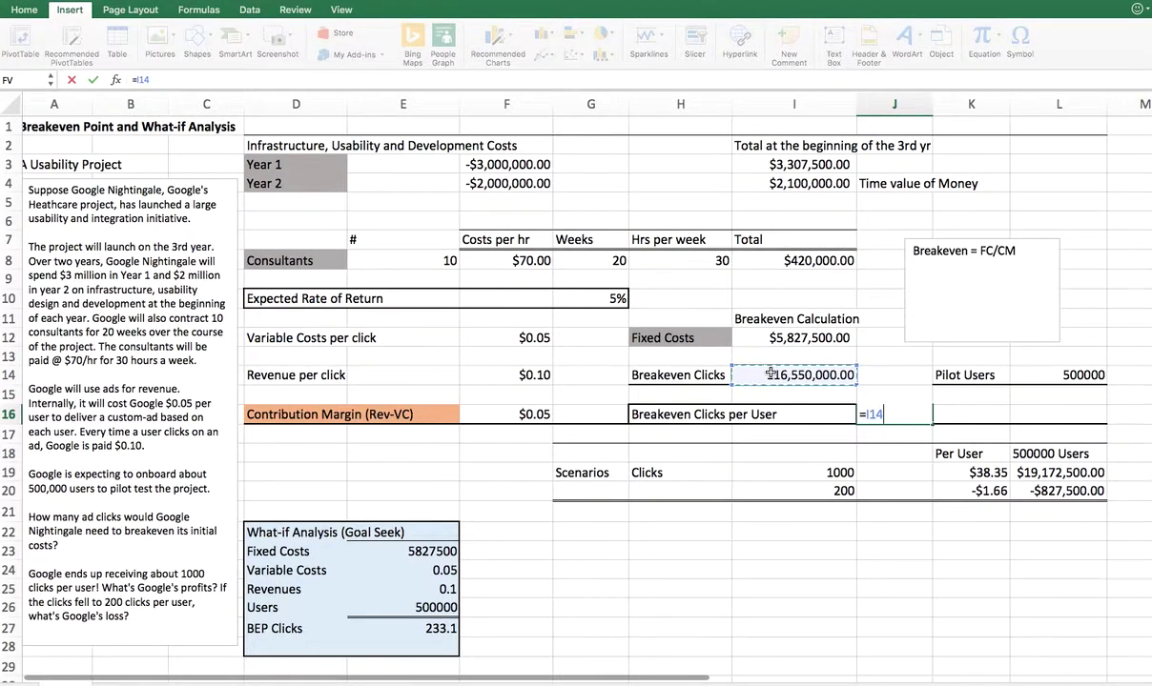
type("/")
left_click(1084, 374)
key("Return")
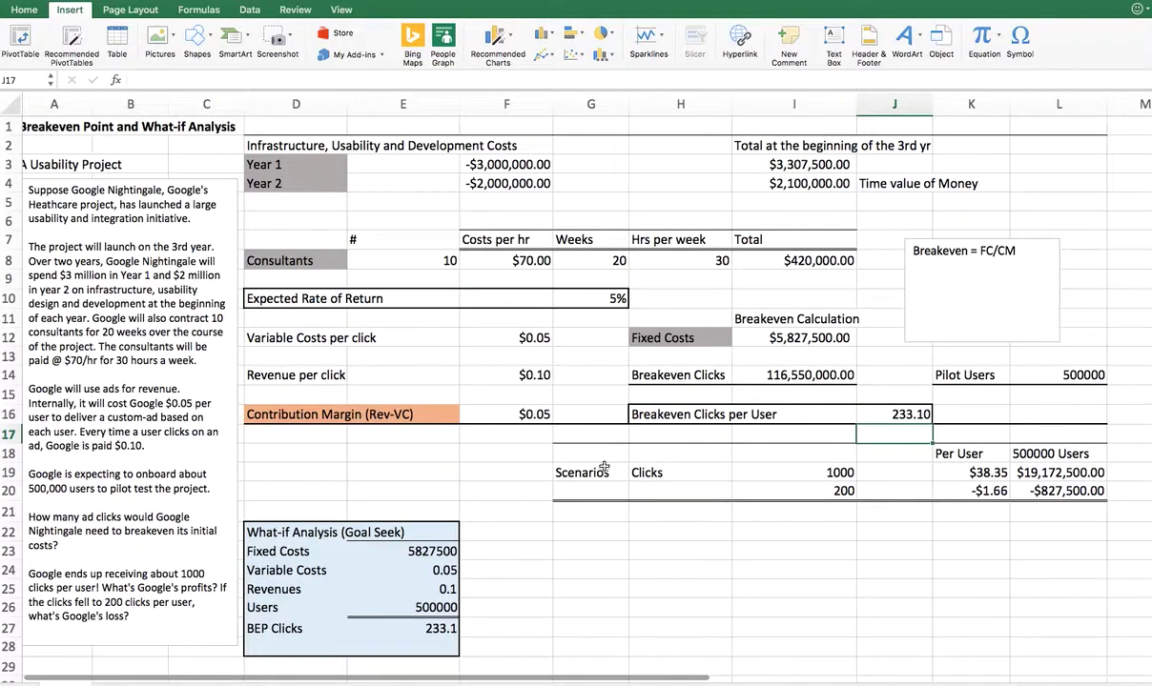
Fill the scenarios block G18:L20, including the Per User header row, with light blue
left_click_drag(580, 472, 1053, 490)
left_click_drag(589, 442, 1041, 484)
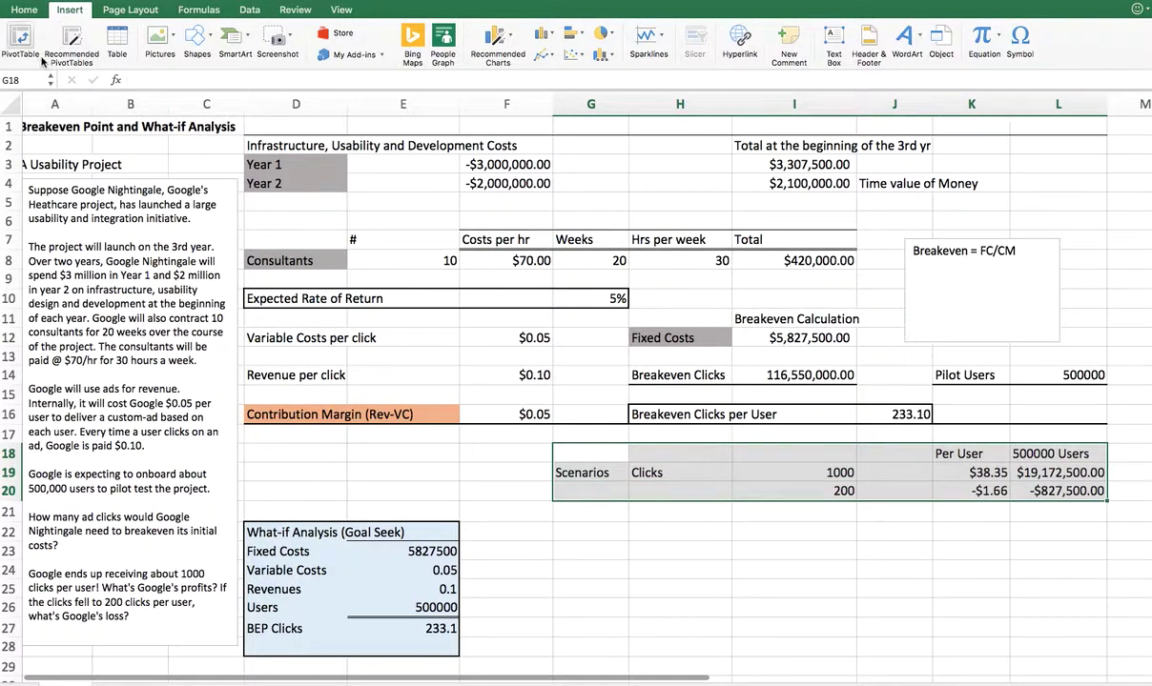
left_click(26, 10)
left_click(228, 55)
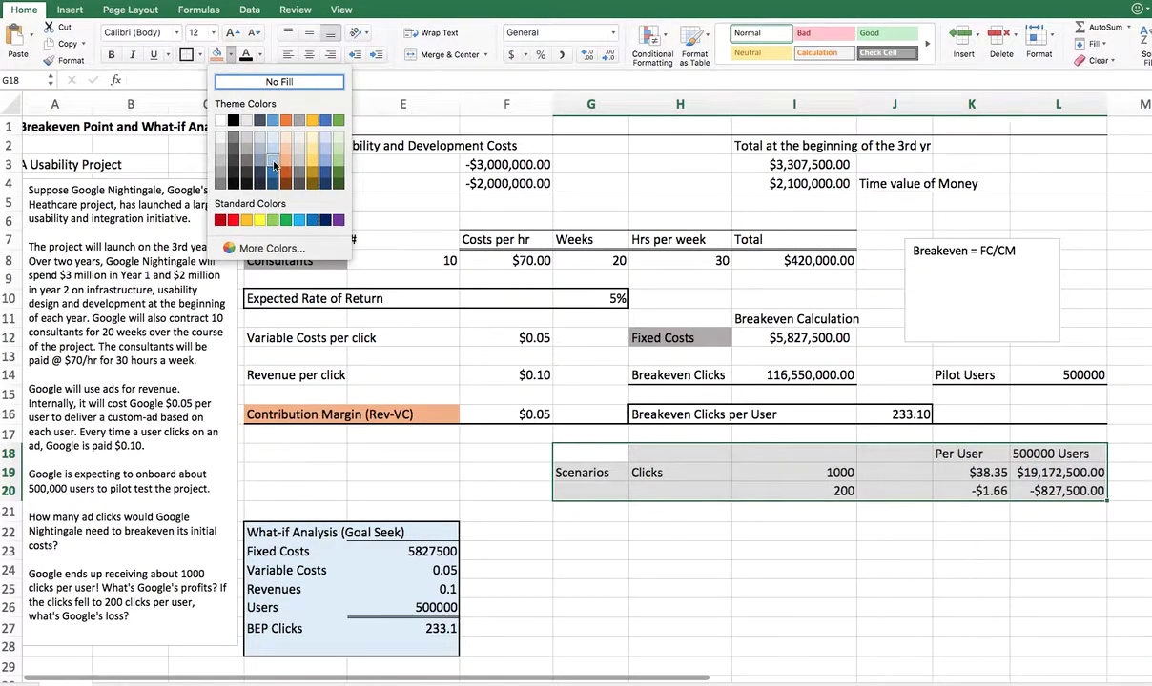
left_click(259, 148)
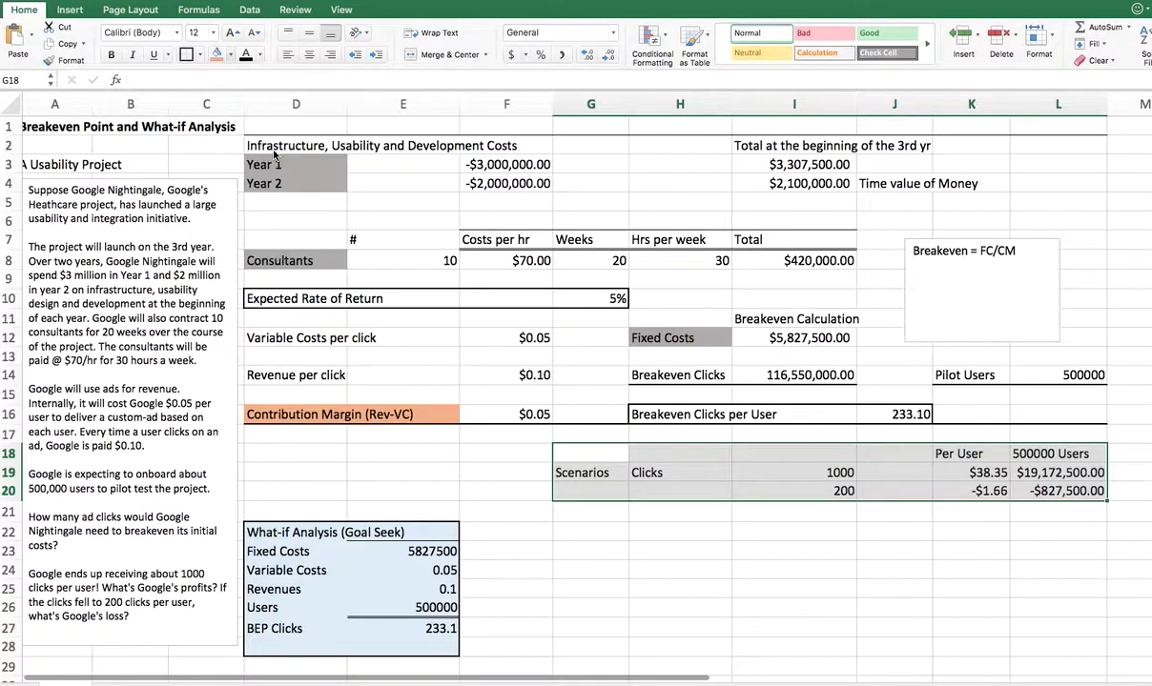
left_click(799, 534)
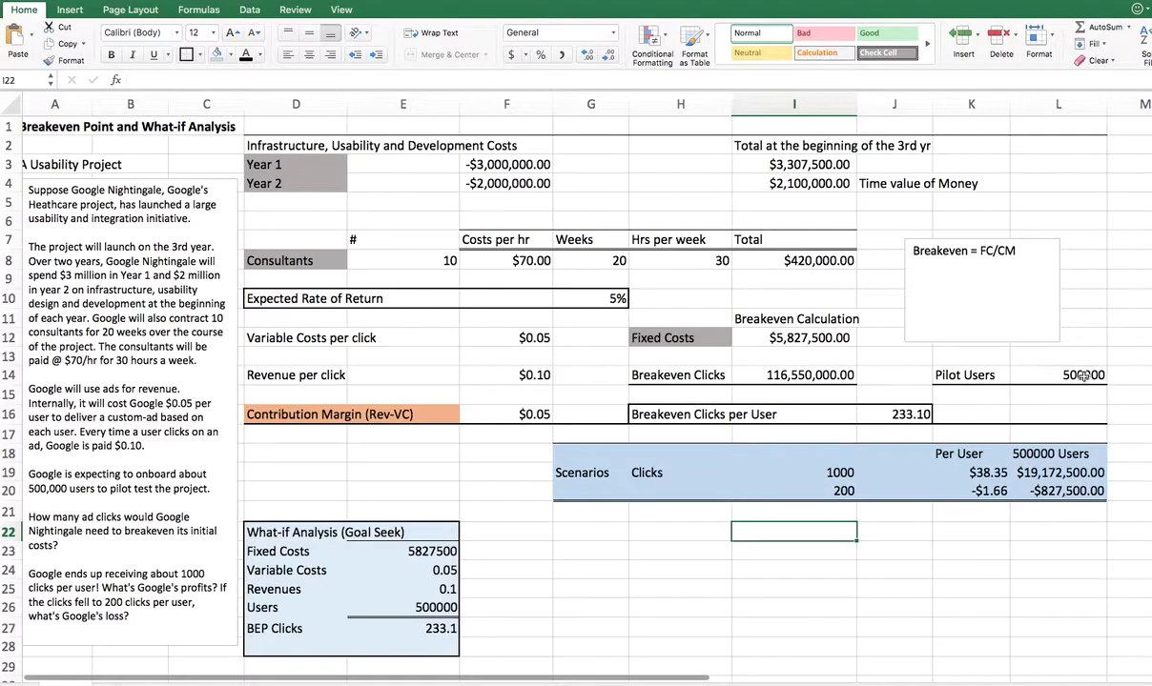
Enter =(I19-J16)*F16 in K19 for the 1000-click per-user profit of $38.35
left_click(870, 414)
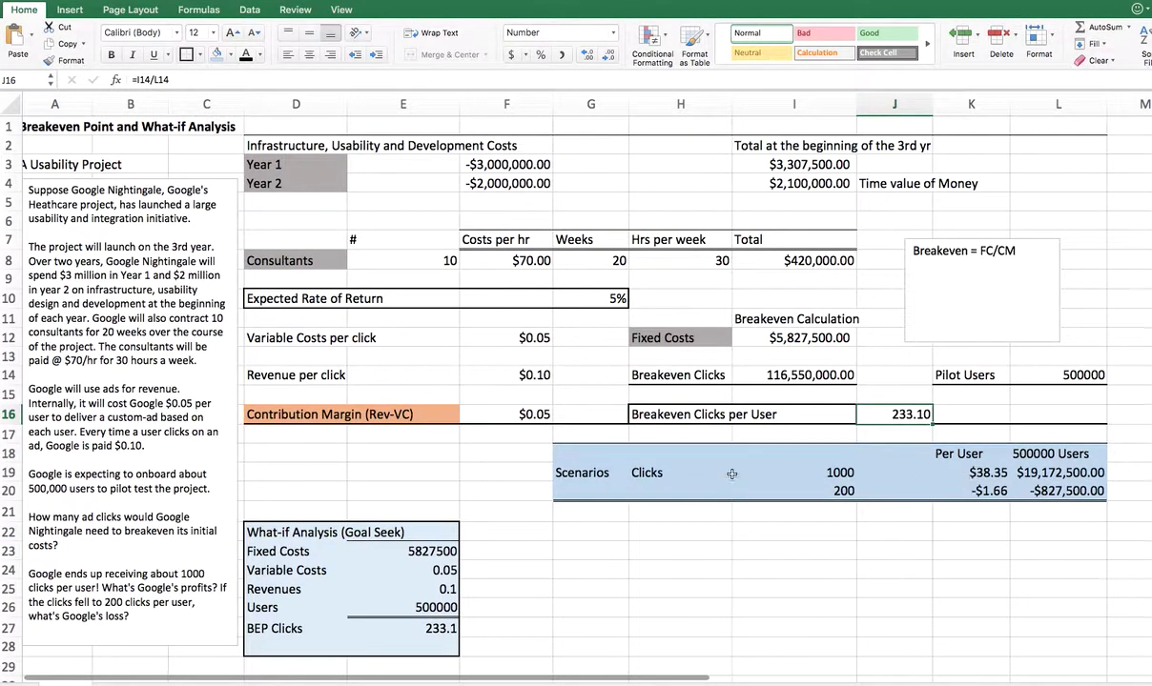
left_click(807, 473)
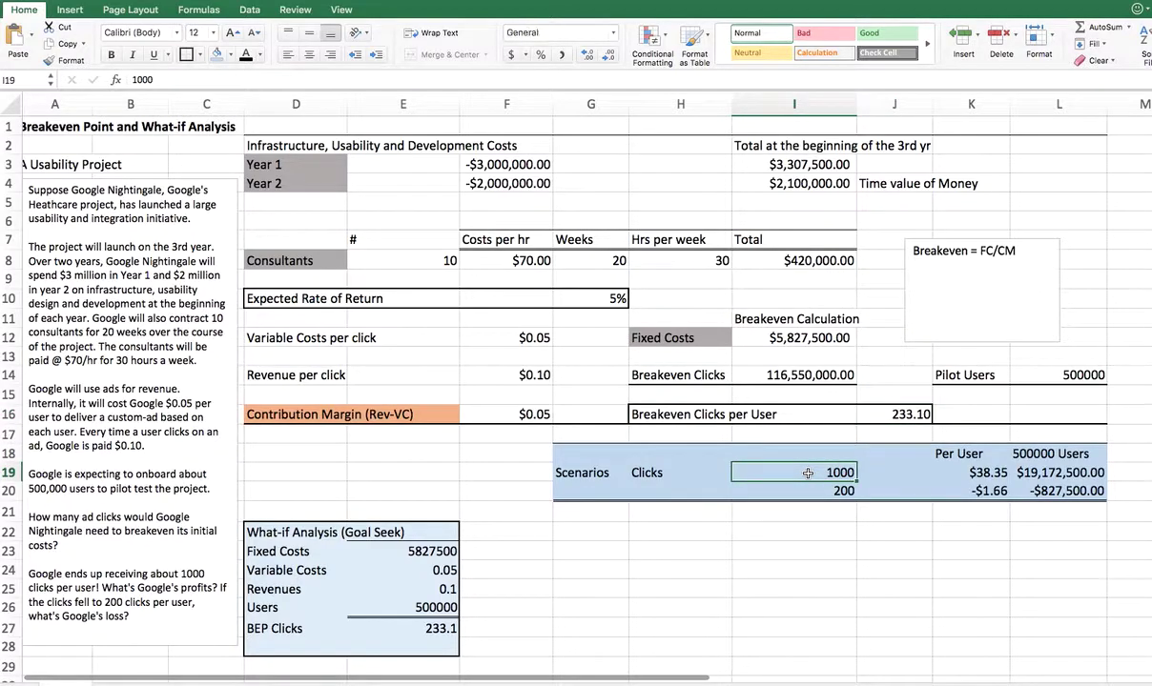
left_click(996, 473)
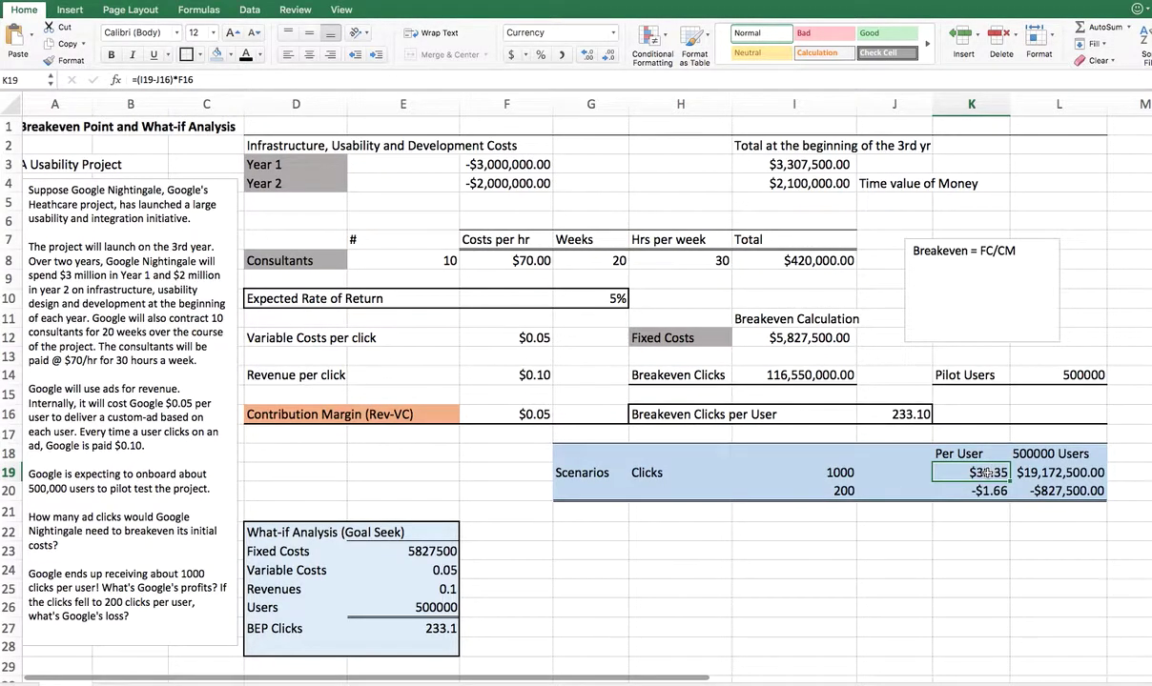
type("=")
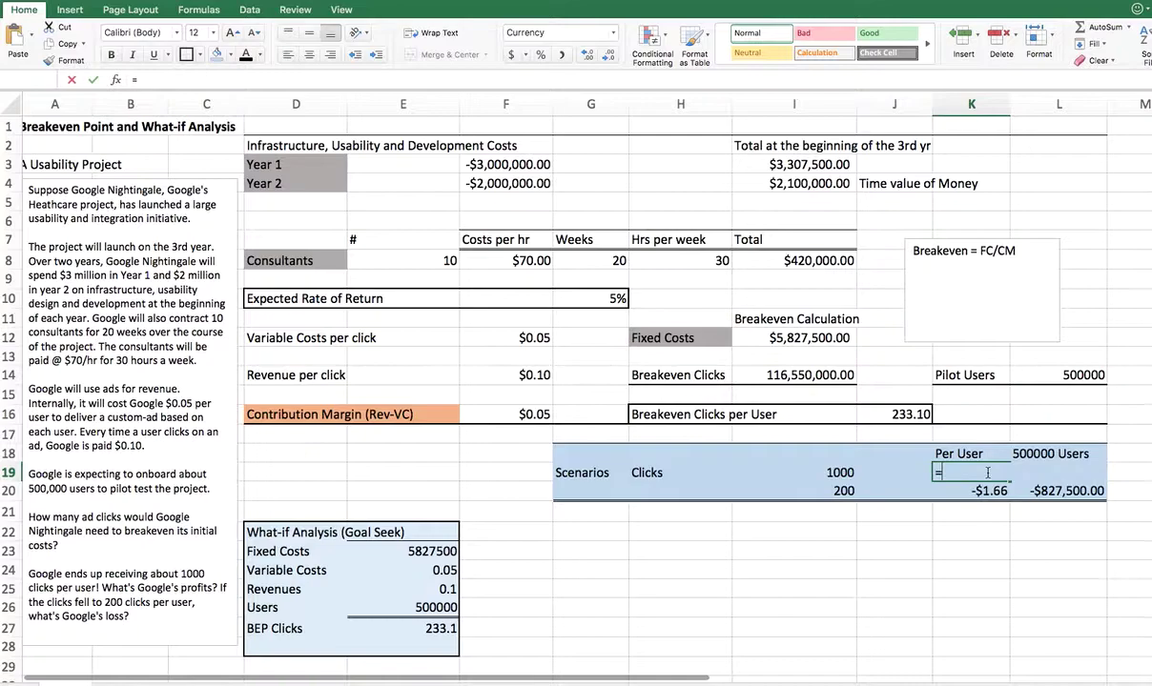
left_click(841, 472)
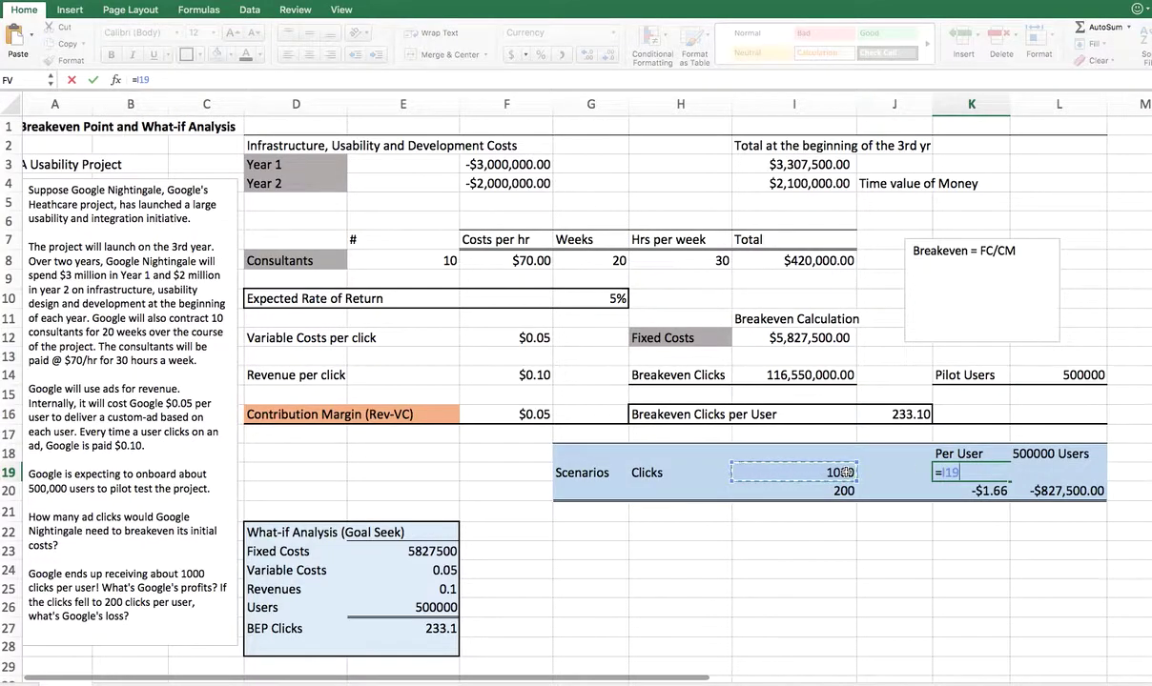
type("-")
left_click(913, 412)
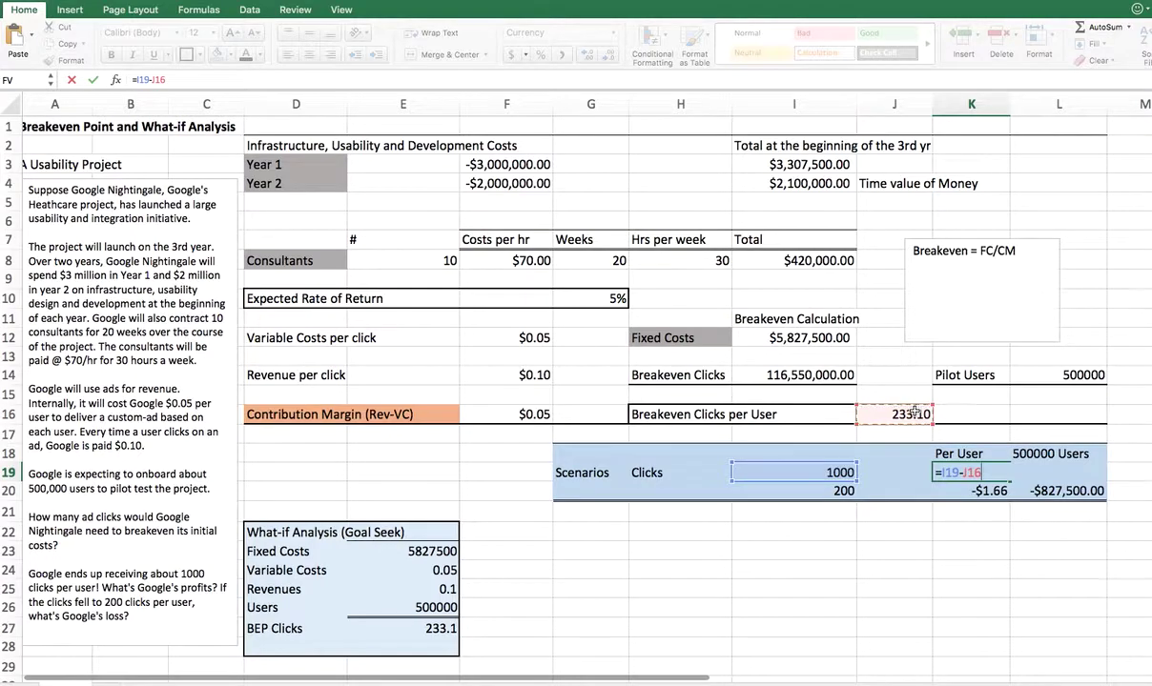
left_click(136, 79)
type("(")
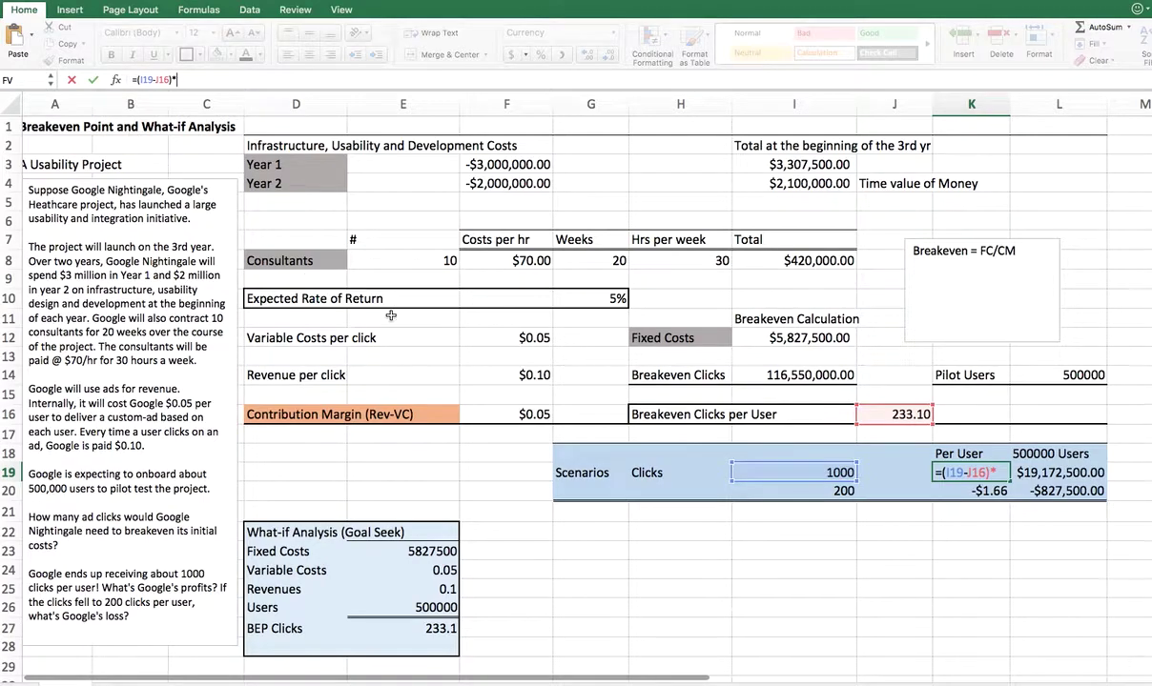
left_click(506, 412)
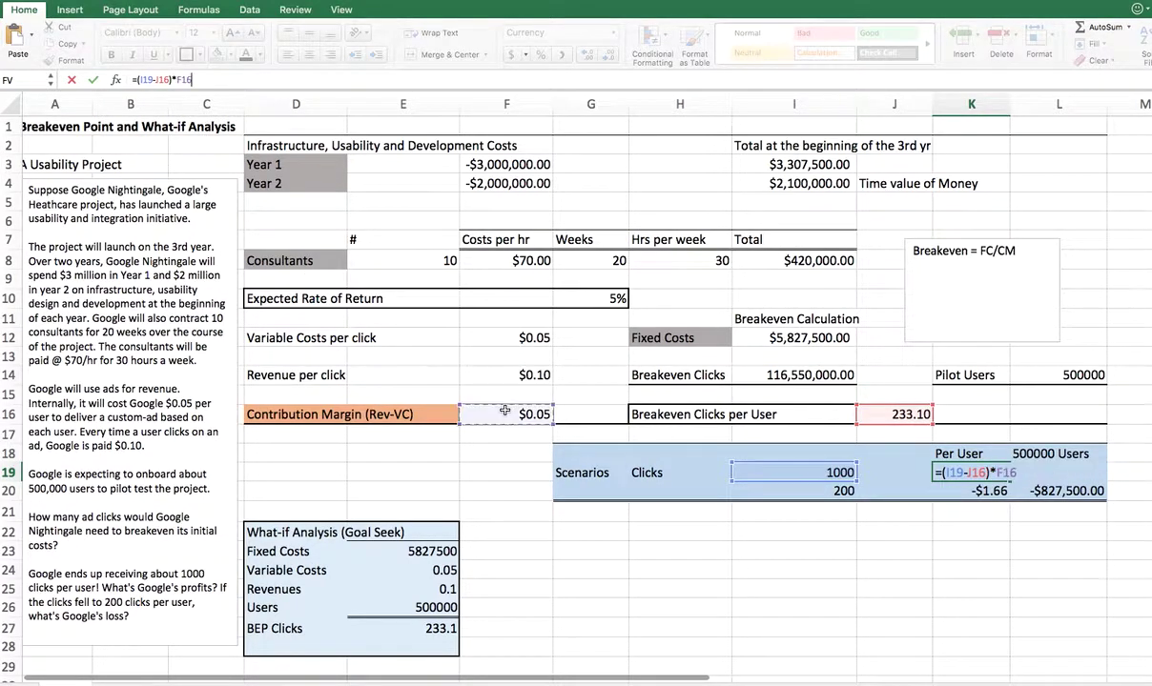
key("Return")
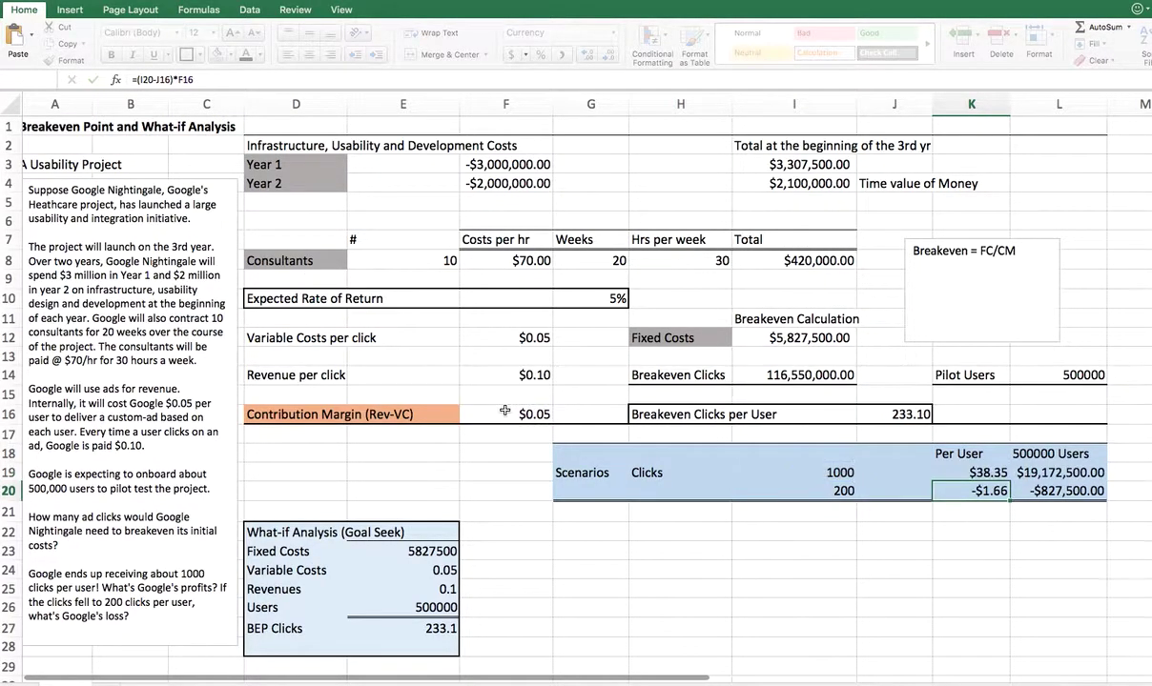
Review K19, the $19,172,500.00 total in L19 for 500000 users, and the 200-click row
left_click(966, 474)
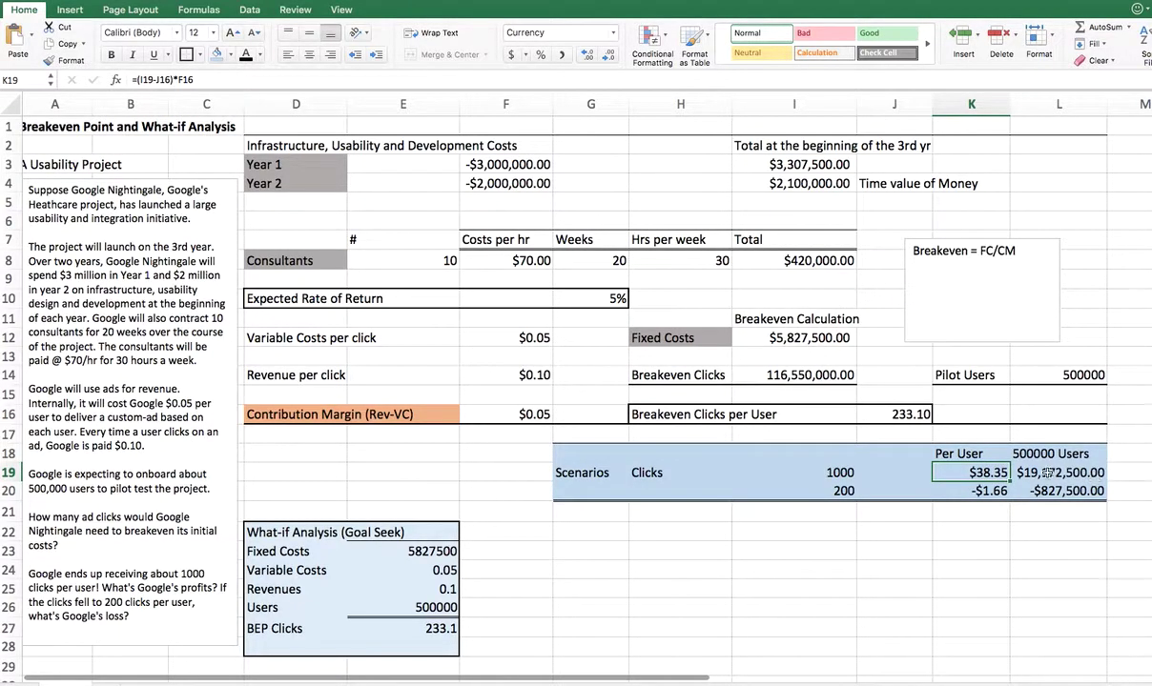
left_click(1047, 474)
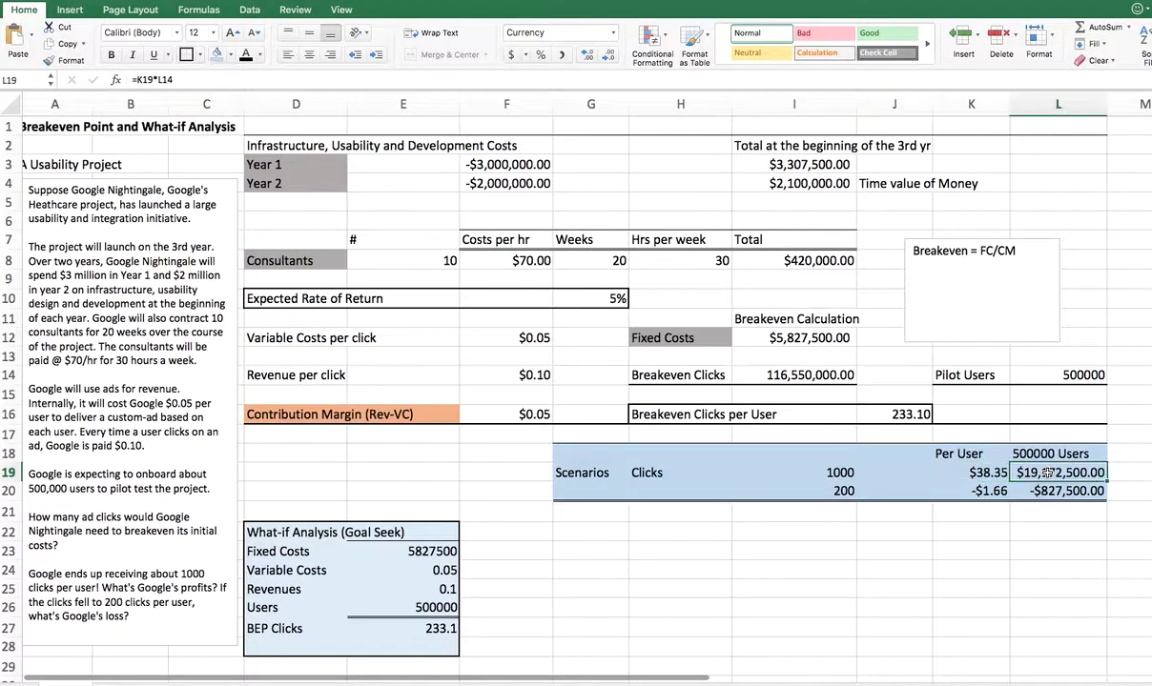
left_click(801, 471)
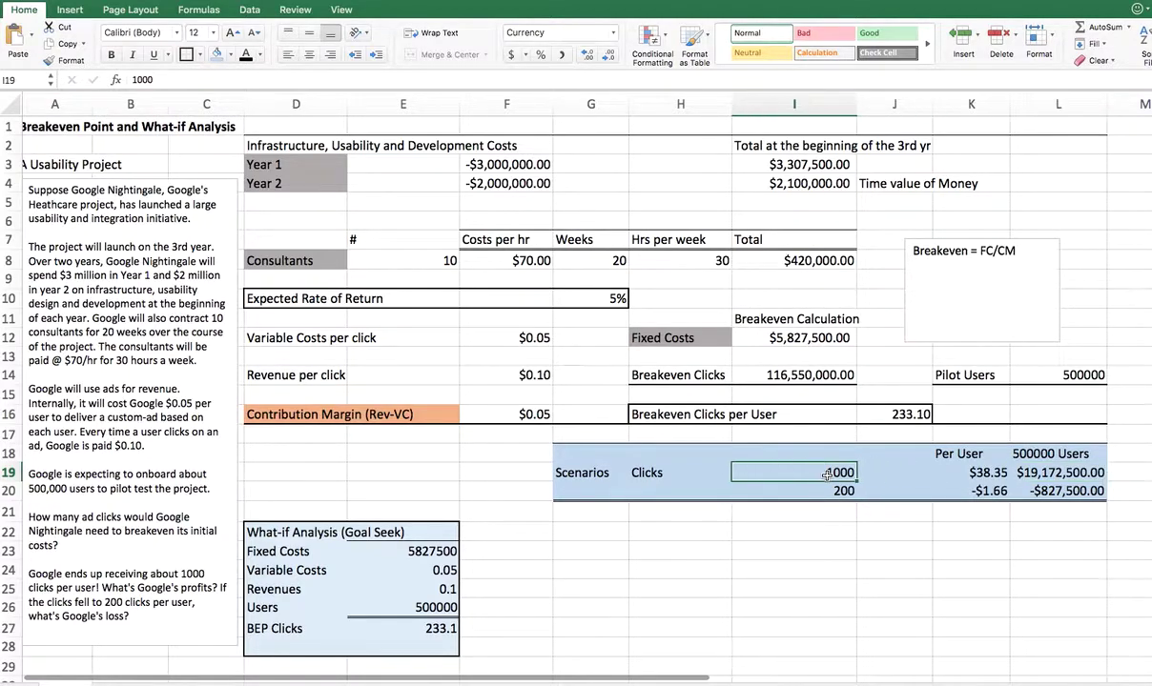
left_click(1087, 472)
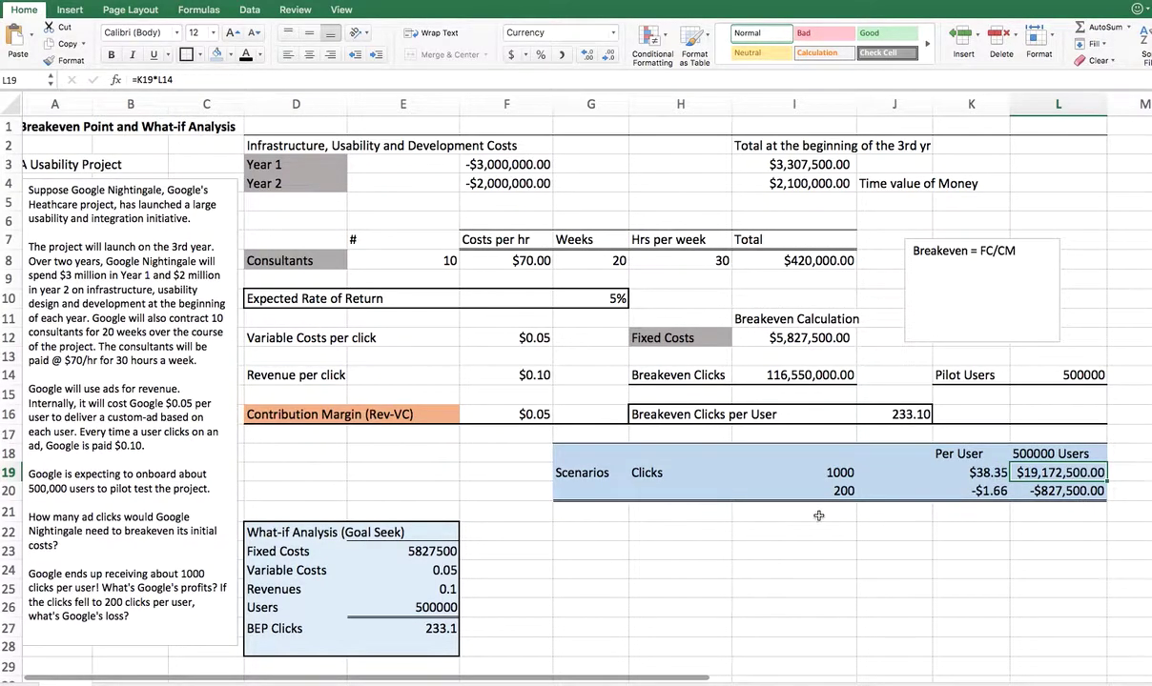
left_click(774, 488)
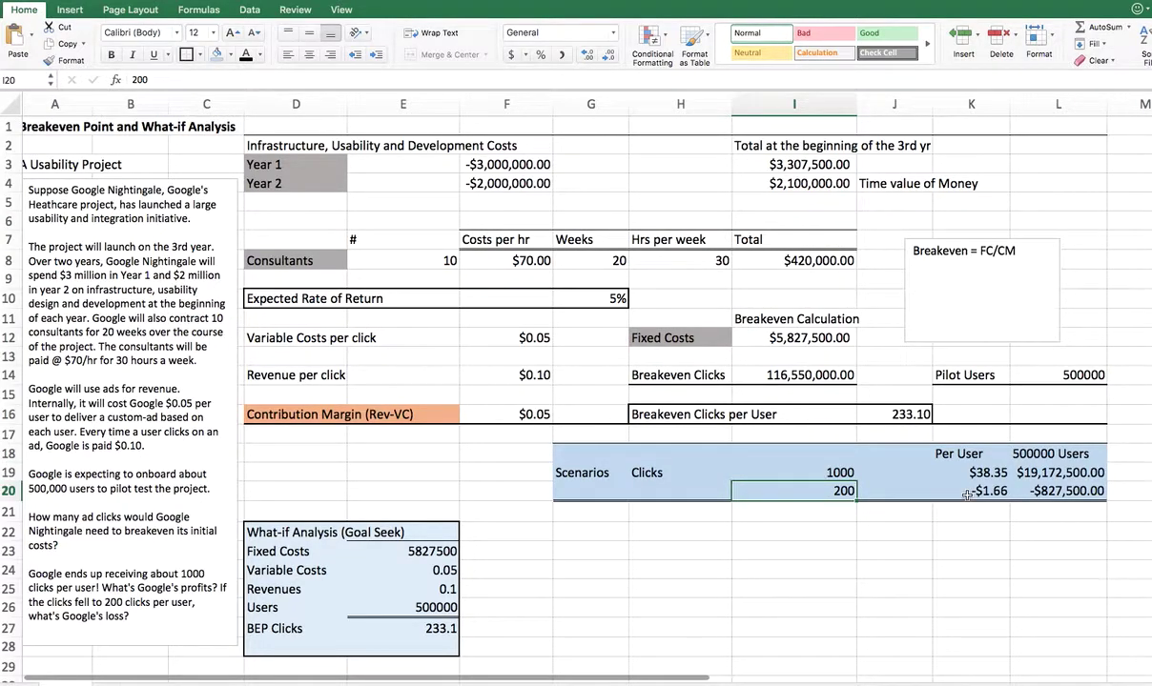
Clear K19:L20 and rebuild the per-user result as (200 clicks − breakeven clicks) × the F16 contribution margin
left_click(967, 495)
left_click_drag(968, 494, 1058, 473)
key("Delete")
type("=")
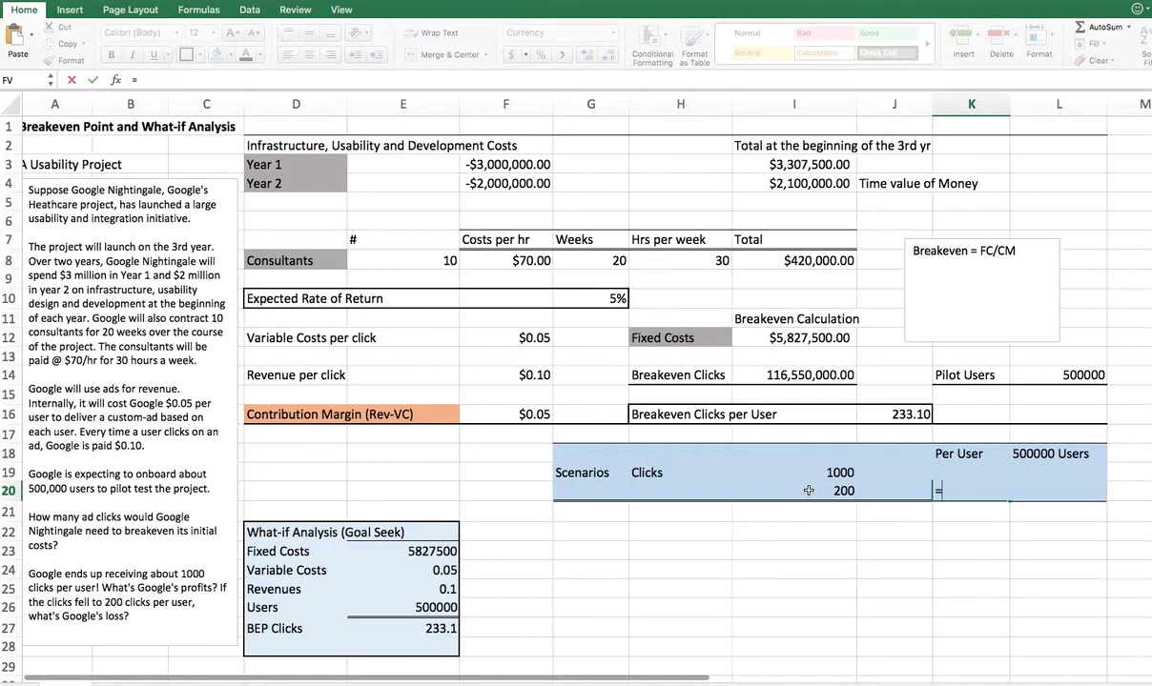
left_click(808, 490)
type("-")
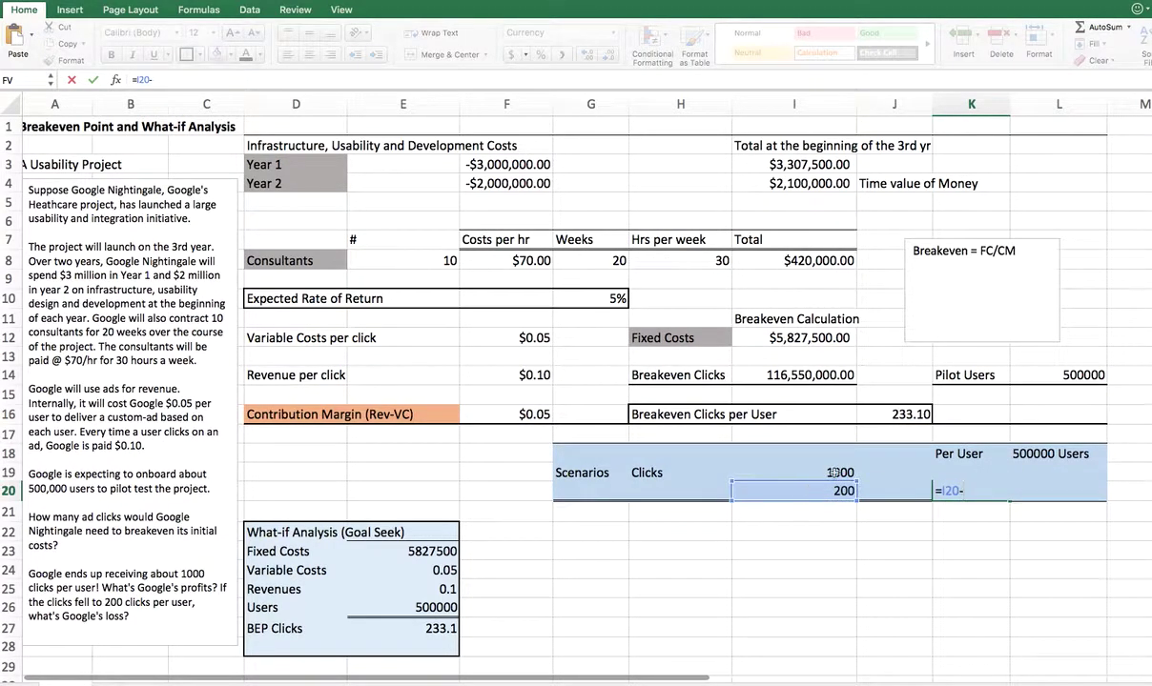
left_click(863, 412)
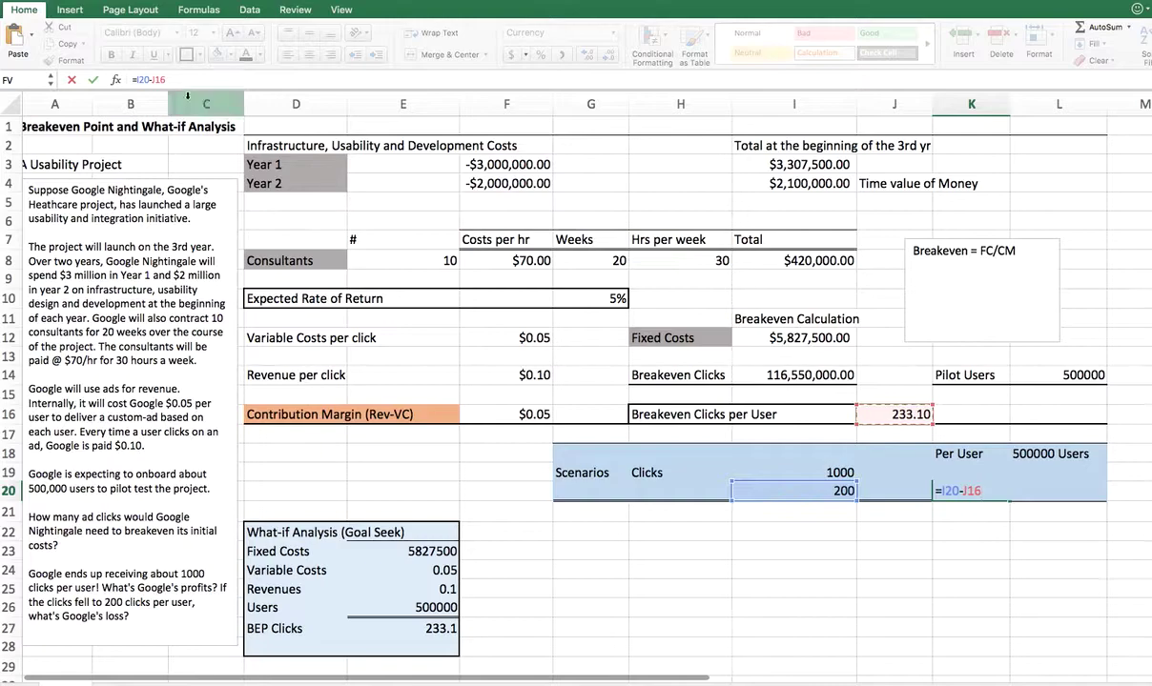
left_click(136, 80)
type("(")
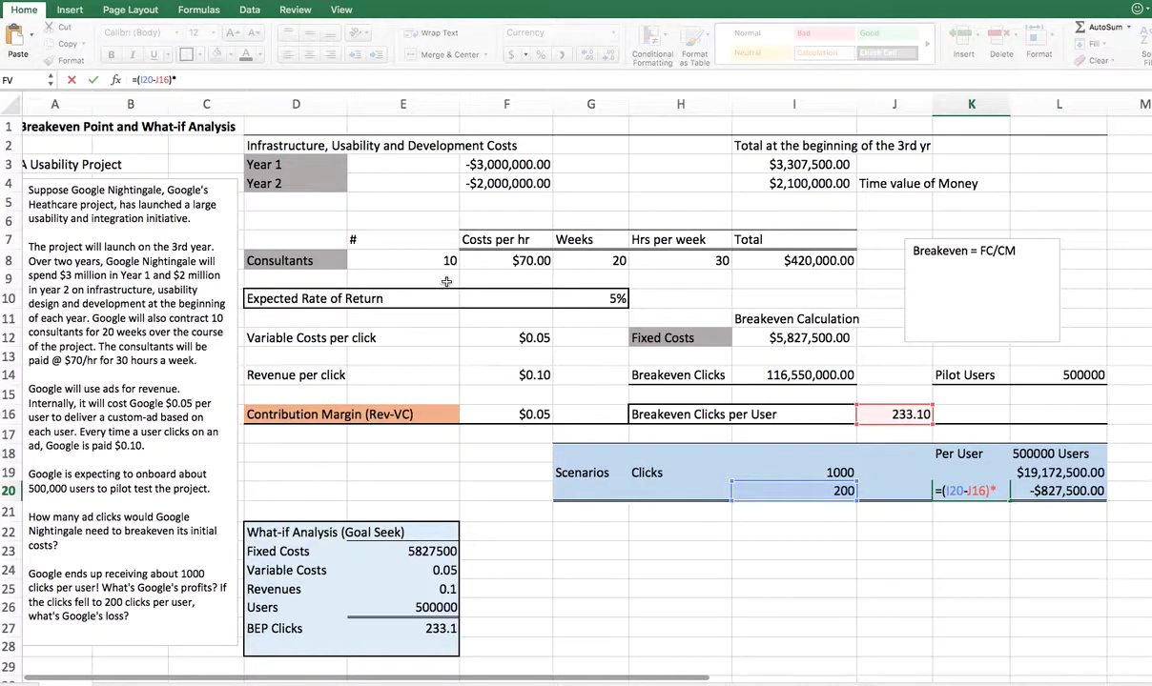
left_click(514, 411)
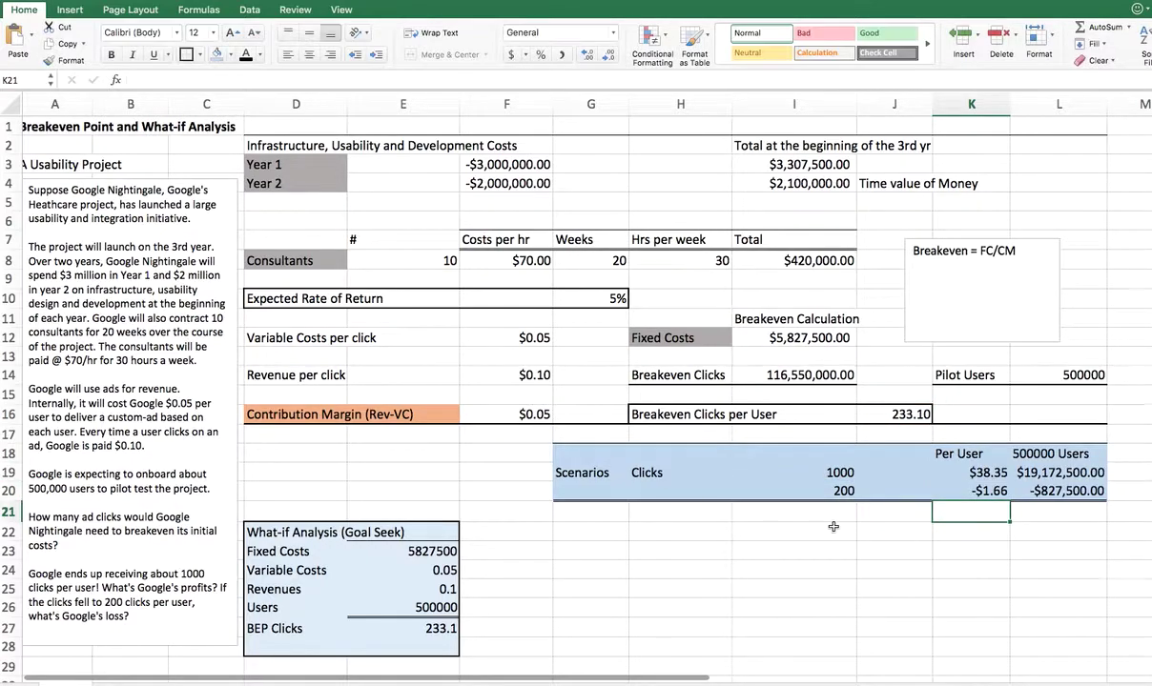
Enter =L14*K20 in L20 so 500,000 users at -$1.66 each give -$827,500.00
left_click(1070, 490)
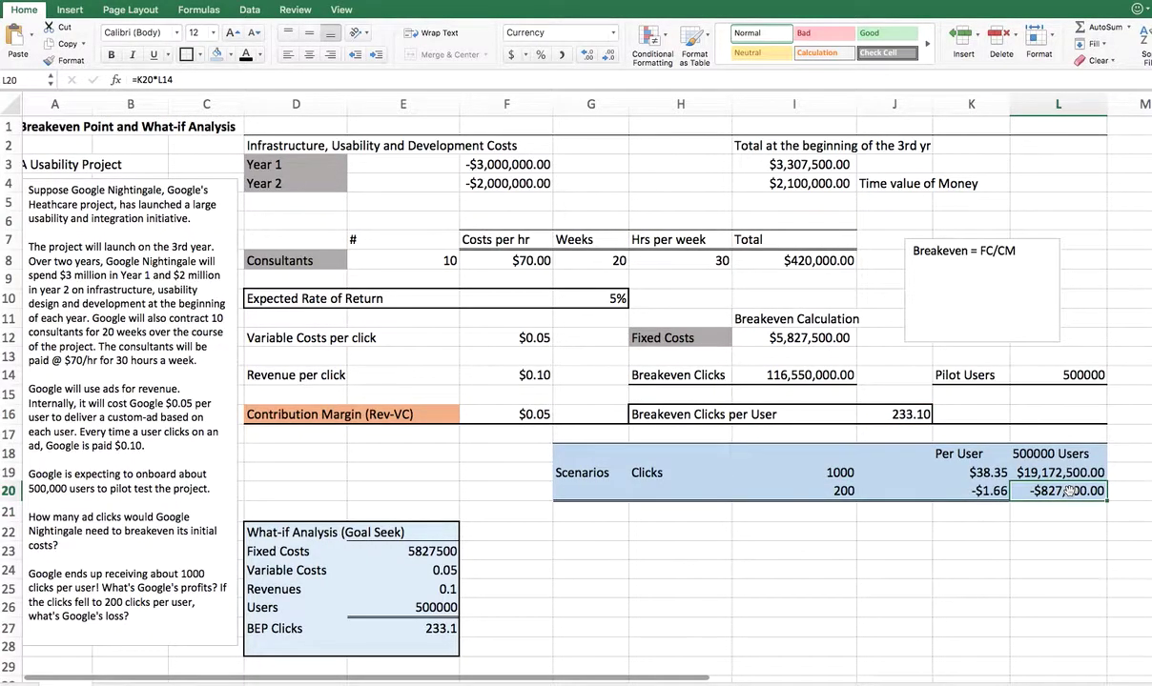
key("super+z")
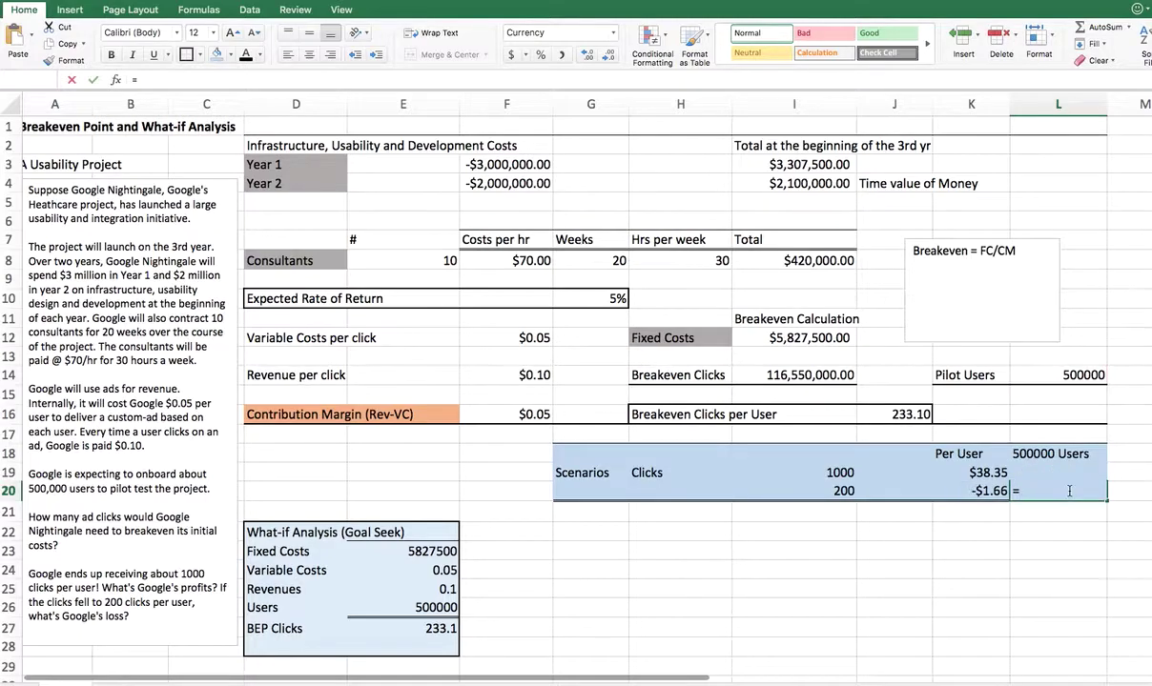
type("=")
left_click(1092, 374)
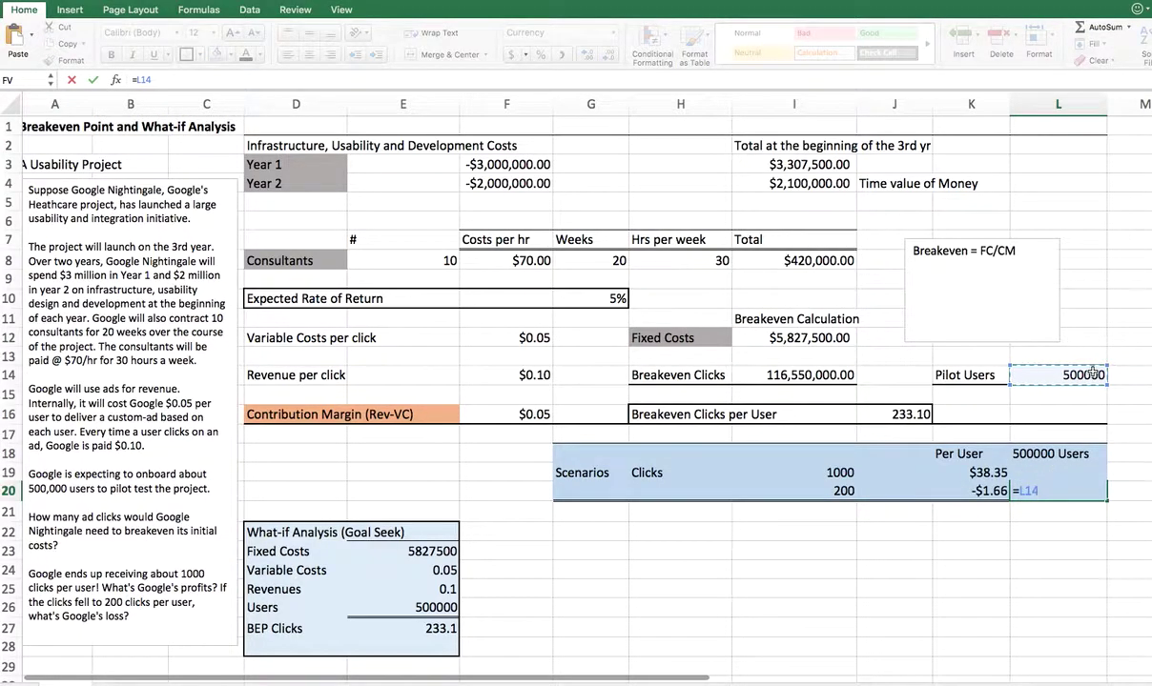
type("*")
left_click(969, 495)
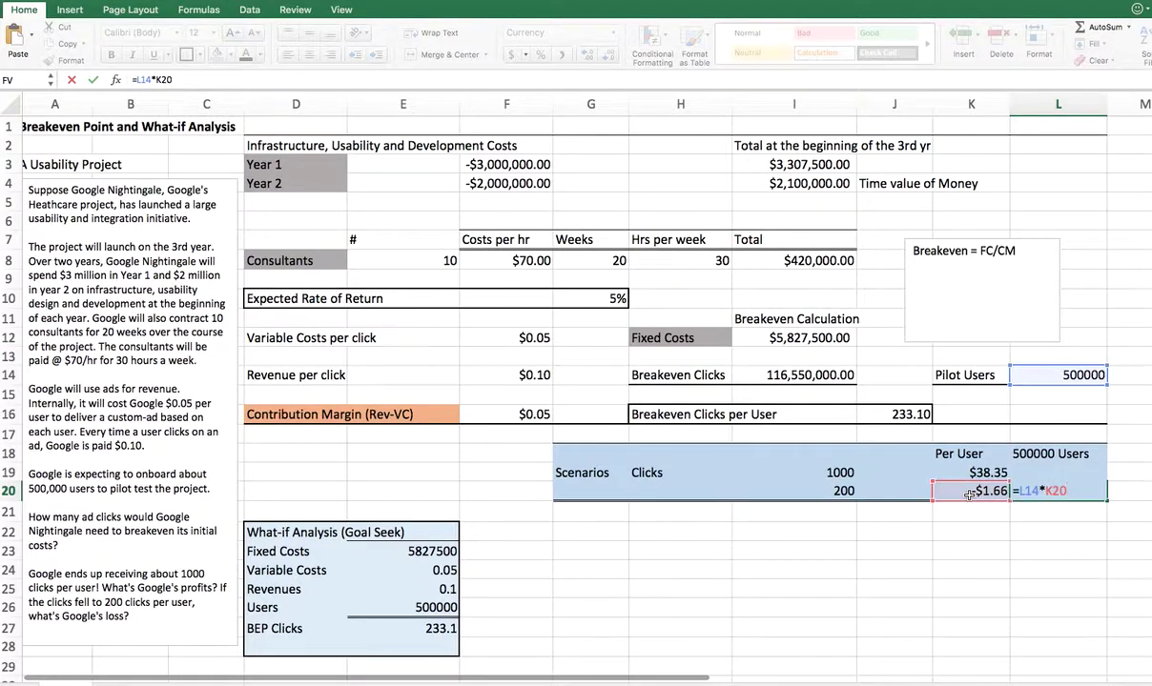
key("Return")
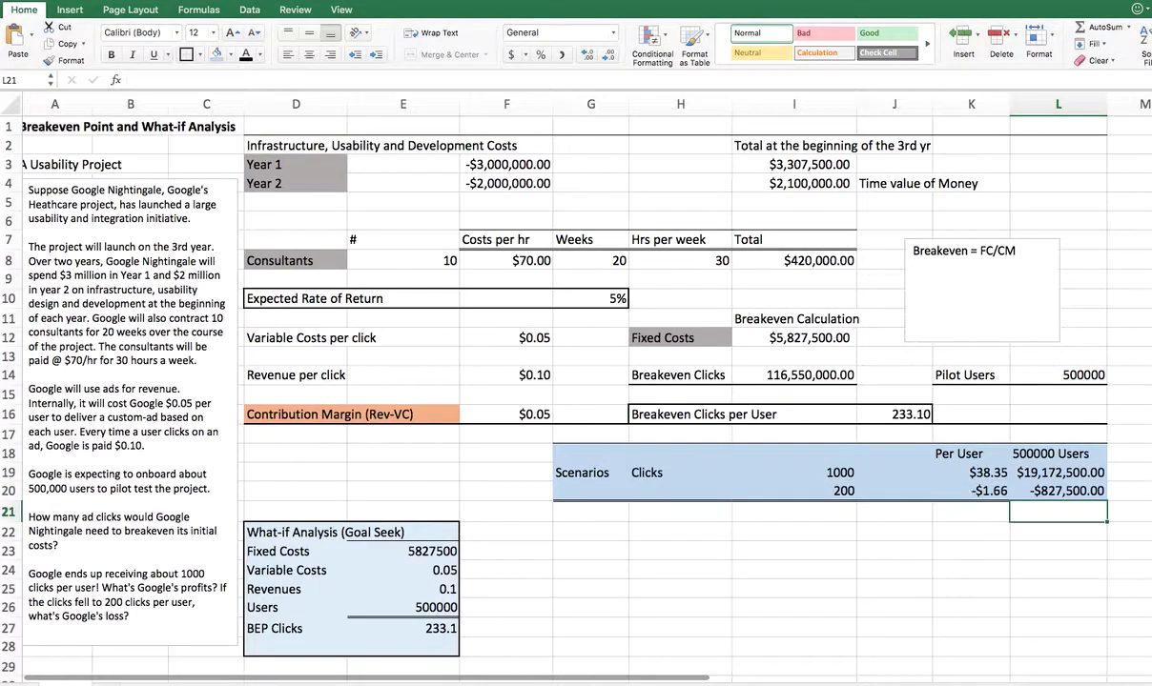
key("Up")
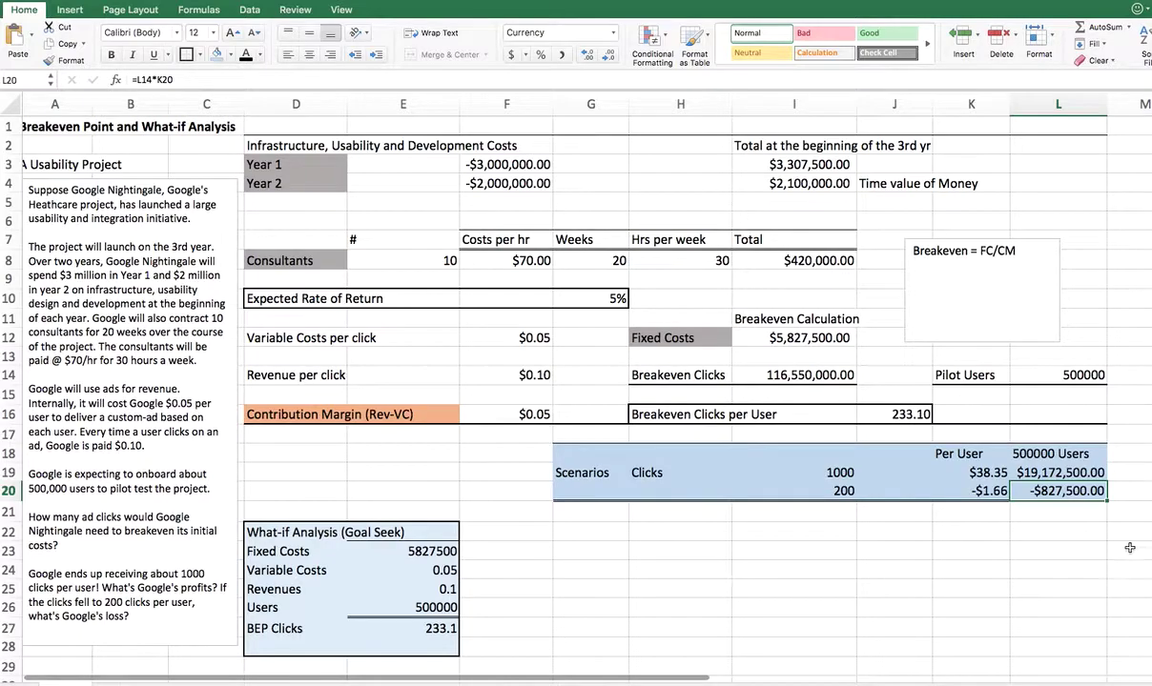
Give H16:J16, the Breakeven Clicks per User row showing 233.10, a light orange fill
left_click(823, 490)
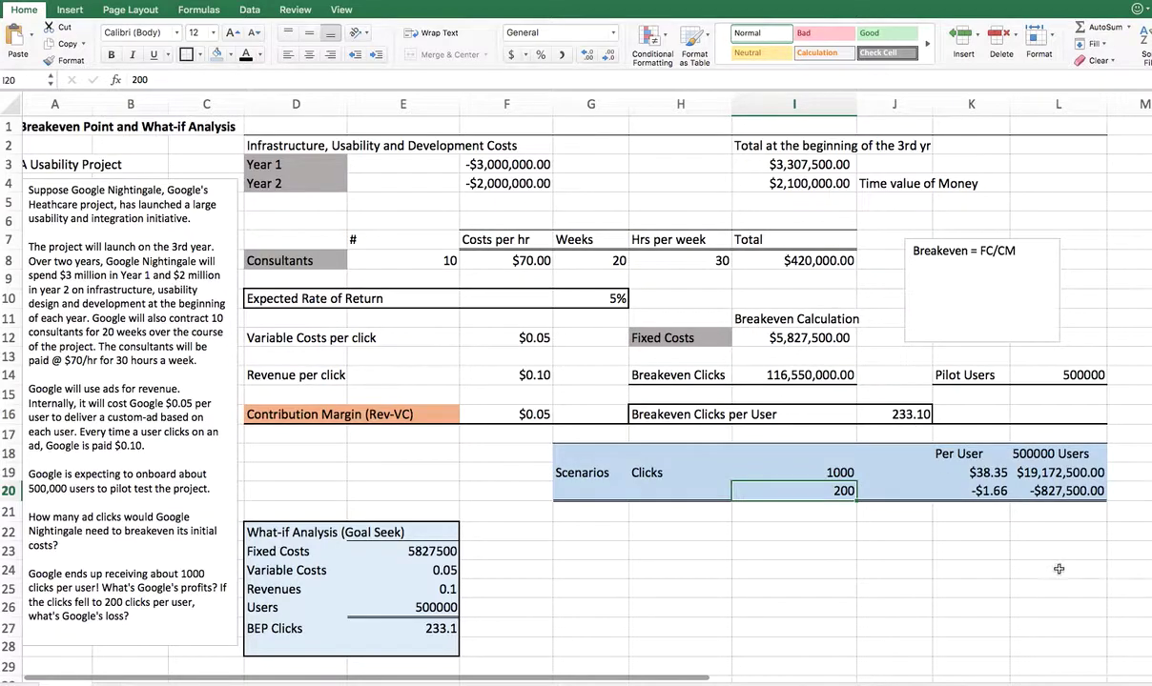
left_click(891, 414)
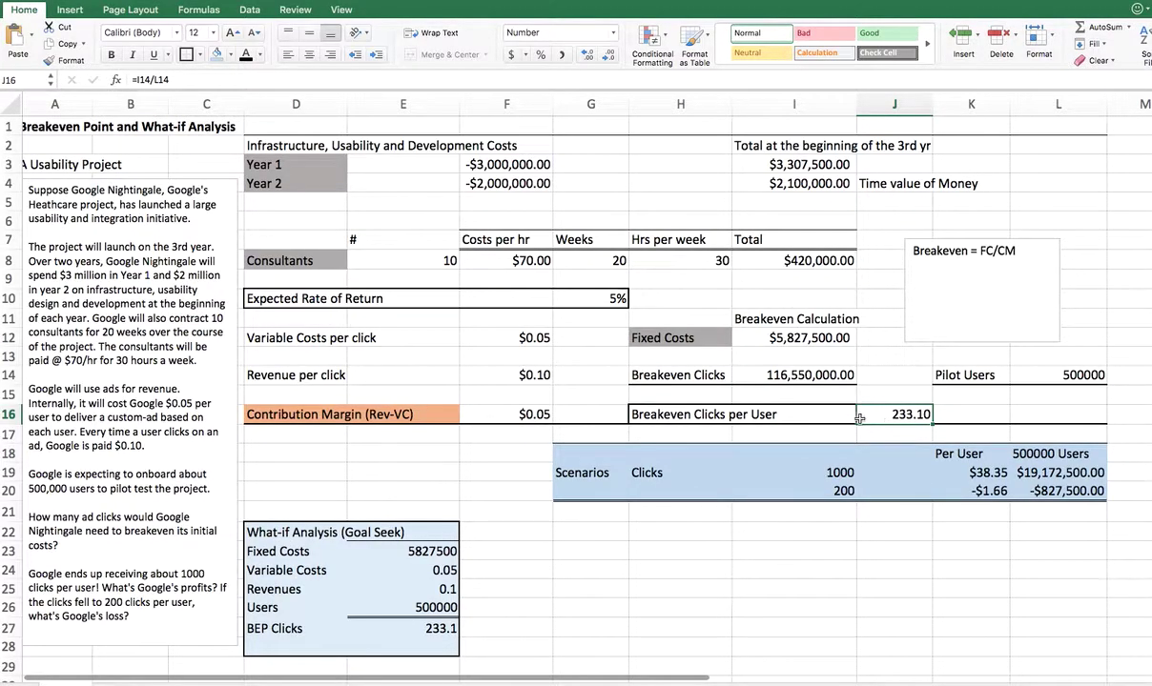
left_click_drag(648, 414, 900, 411)
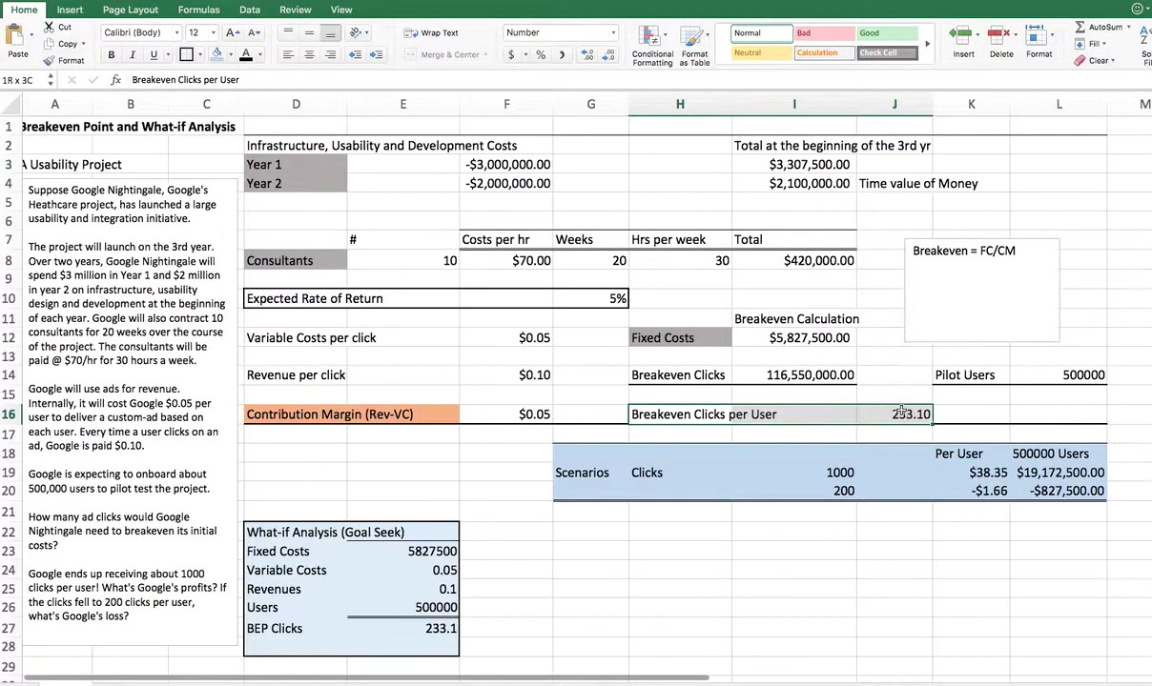
left_click(229, 55)
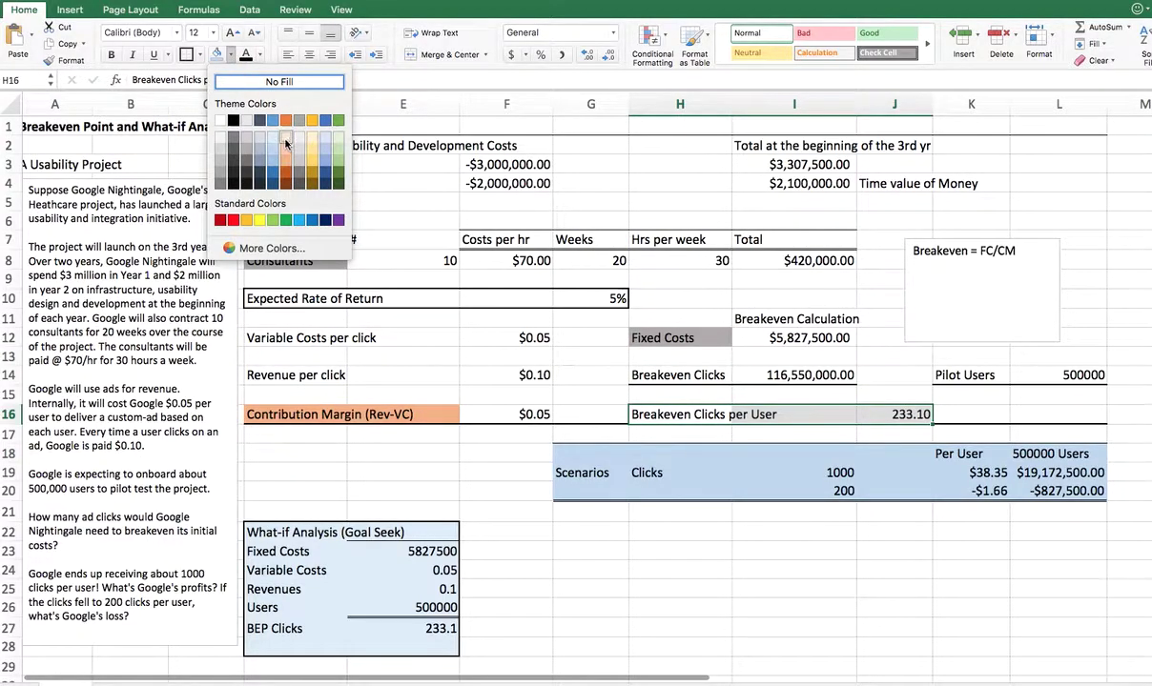
left_click(285, 142)
left_click(680, 550)
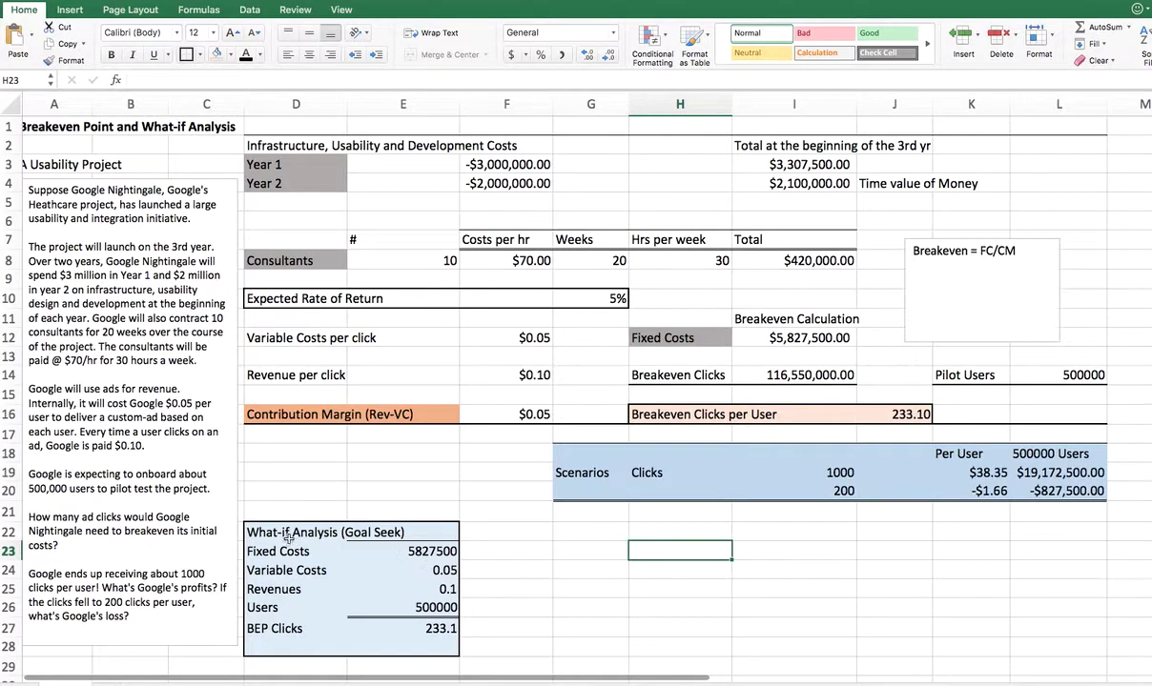
left_click_drag(288, 538, 396, 636)
left_click(505, 647)
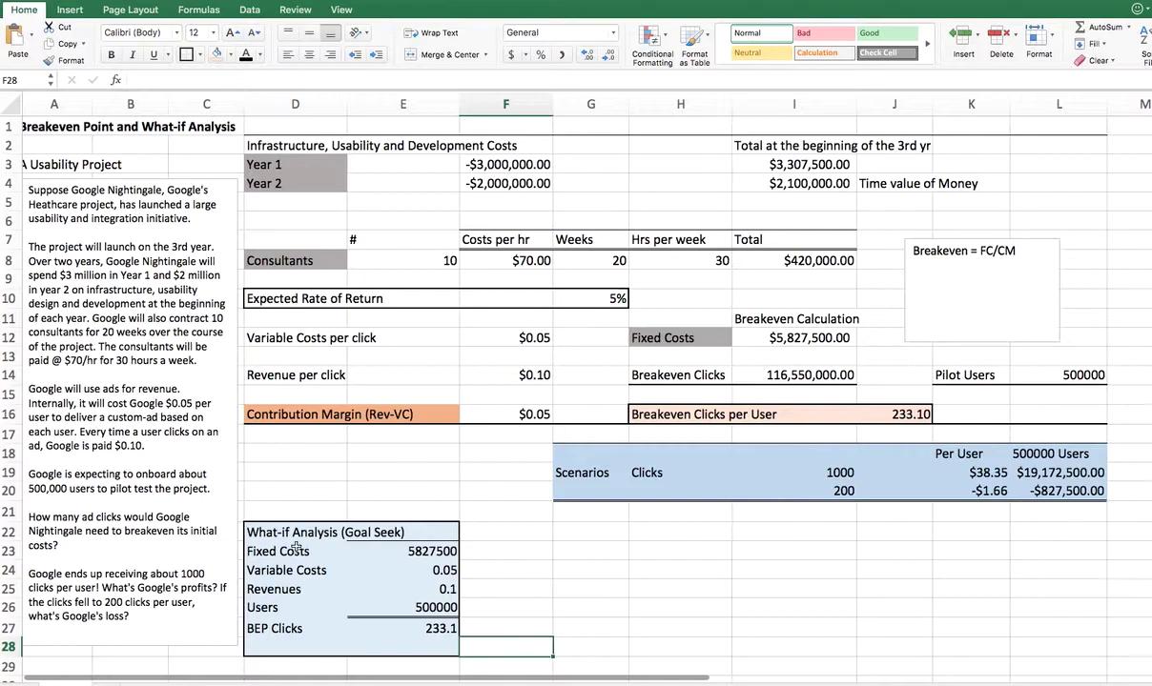
left_click(270, 553)
left_click(408, 551)
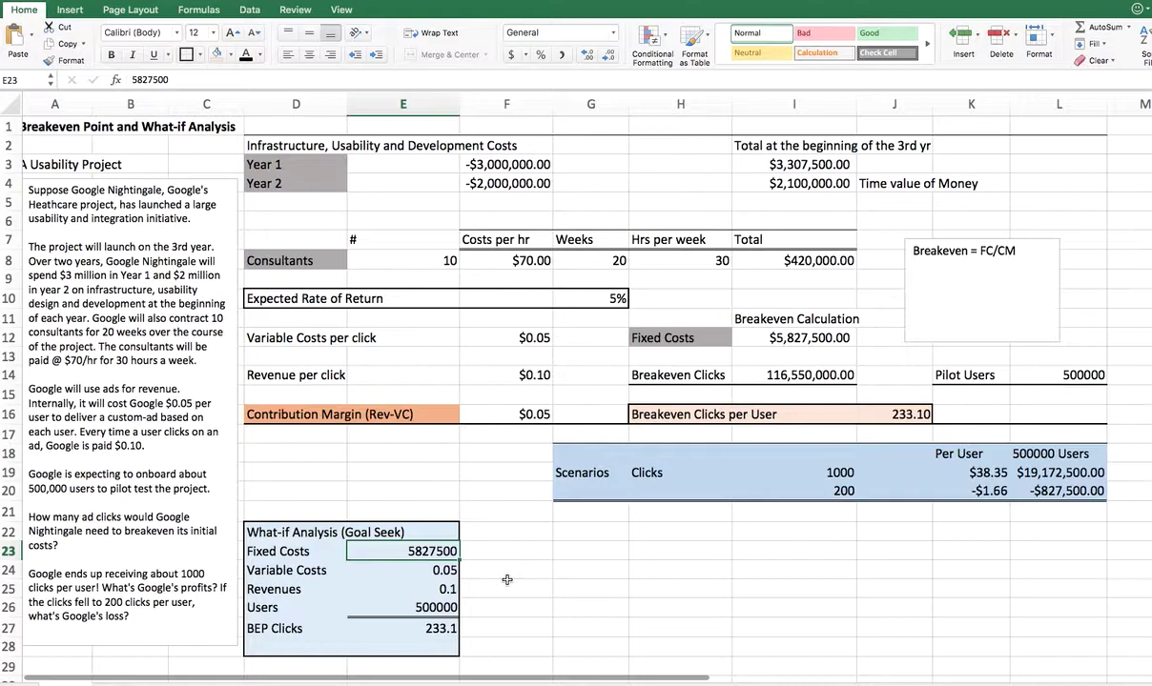
key("Down")
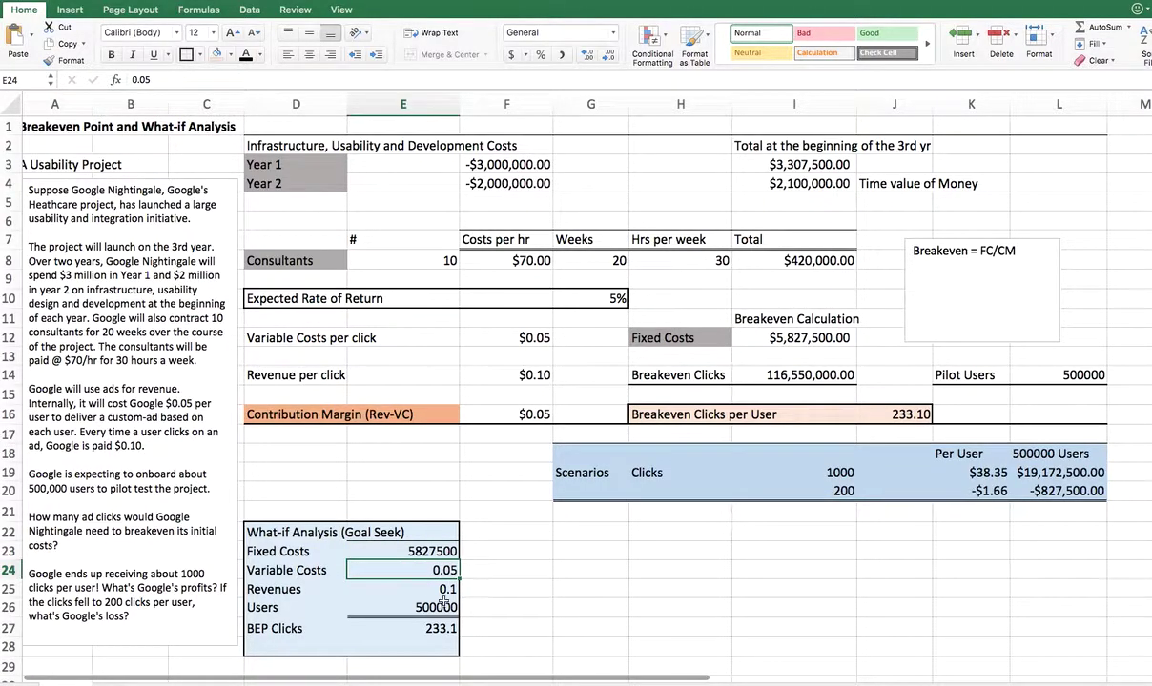
key("Down")
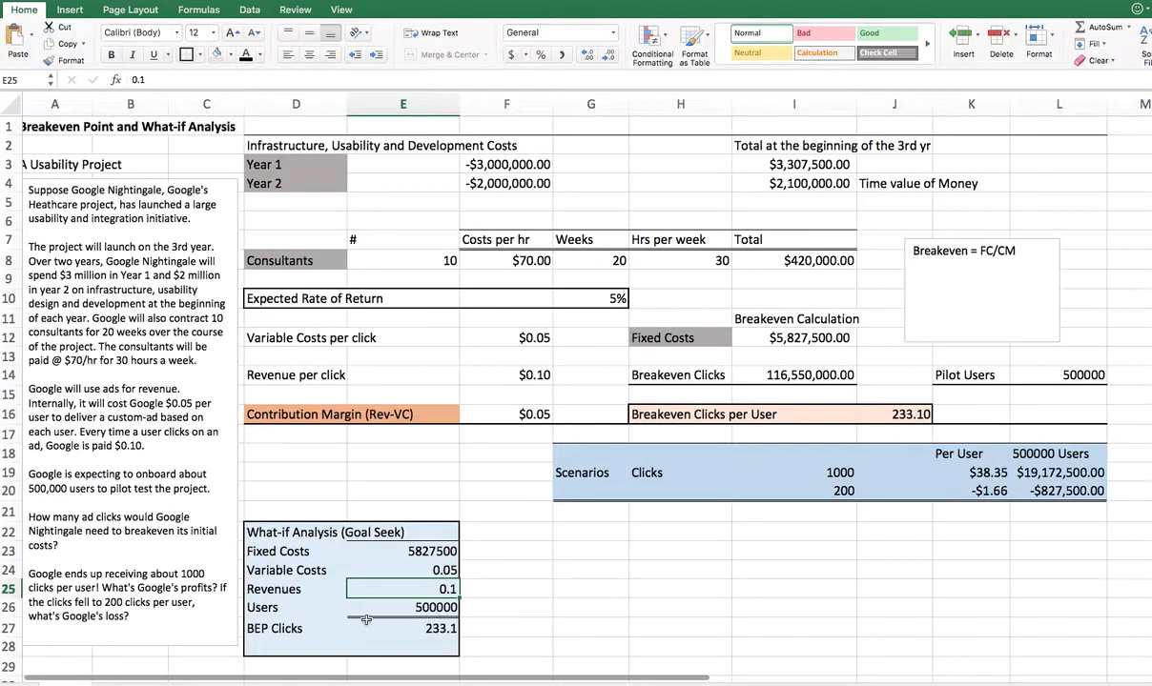
key("Down")
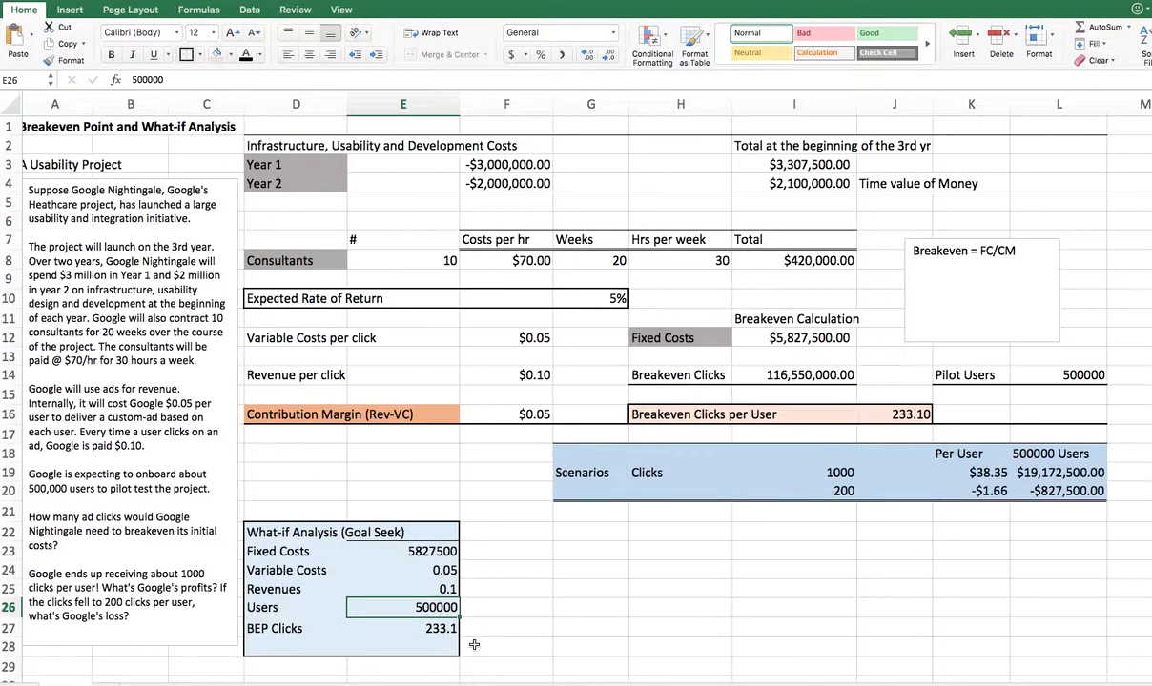
left_click(402, 628)
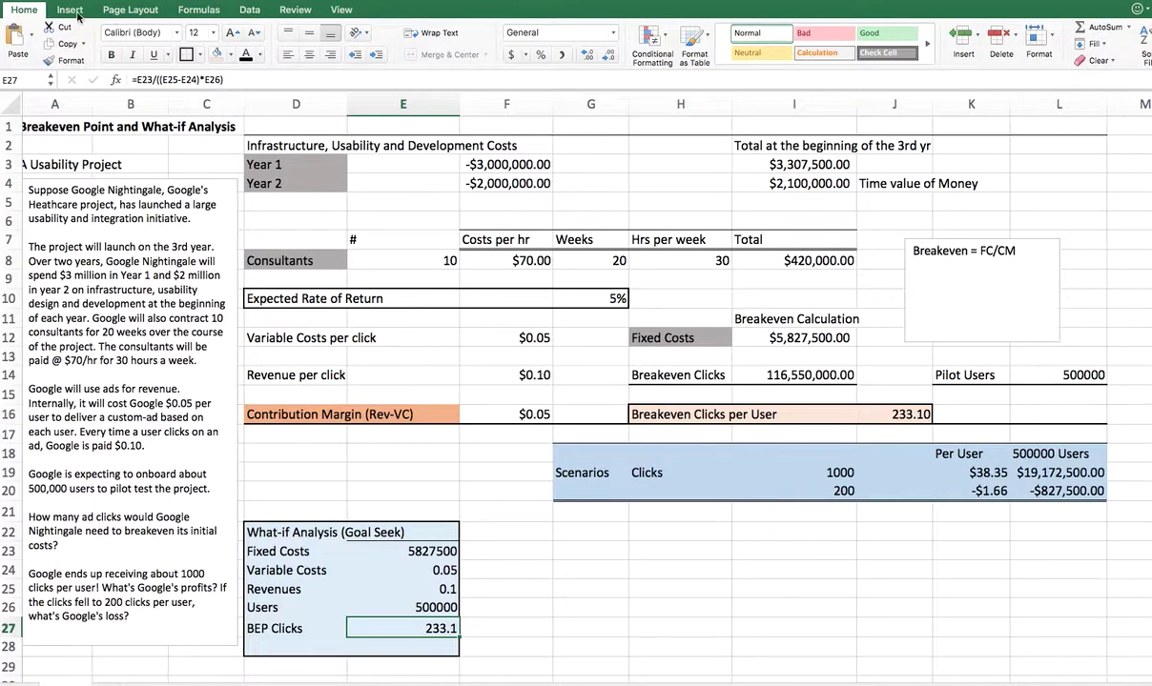
left_click(249, 11)
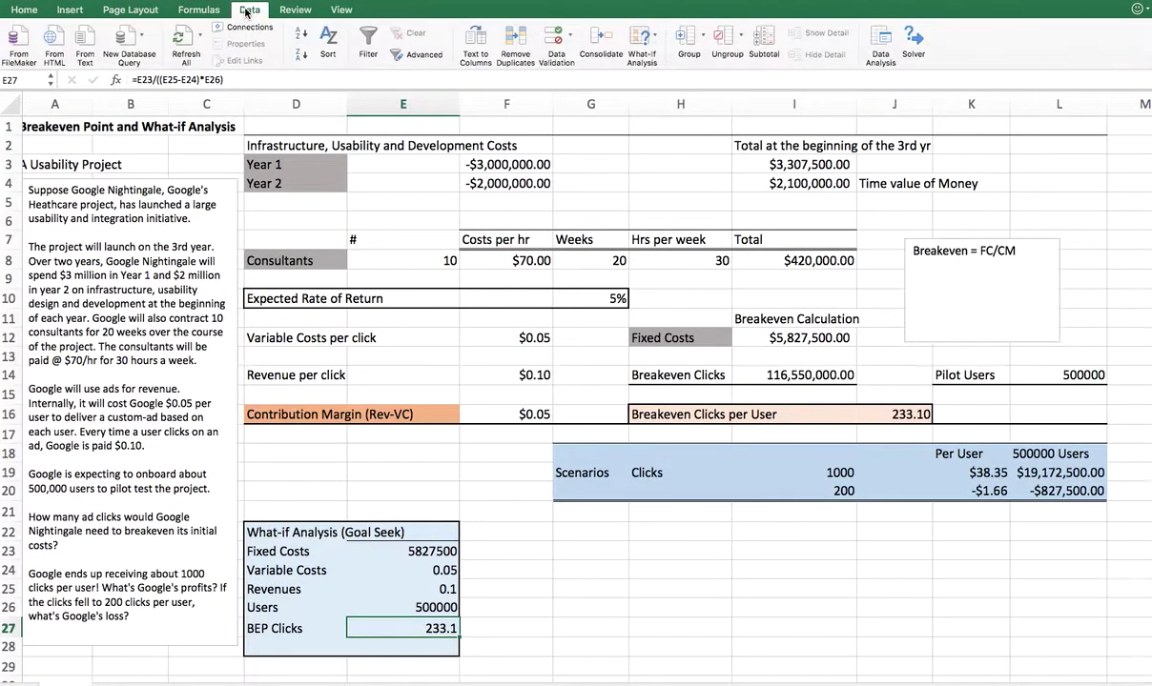
Goal Seek BEP Clicks in E27 to 1000 by changing Revenues in E25, yielding 0.061654996
left_click(654, 37)
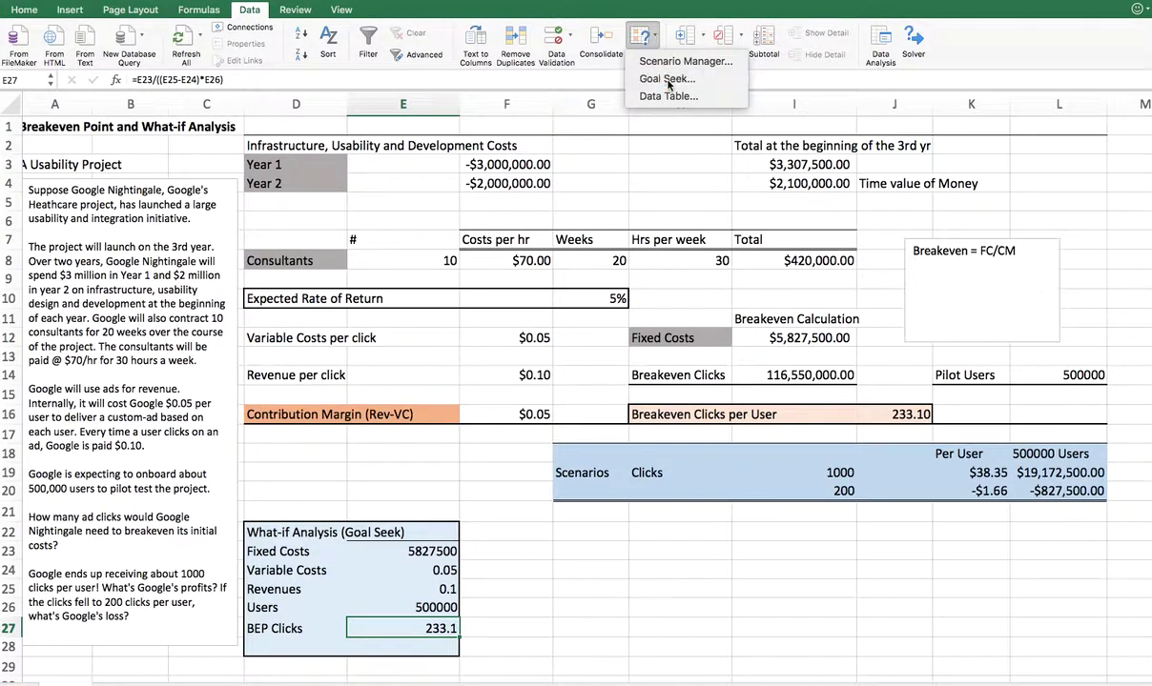
left_click(666, 78)
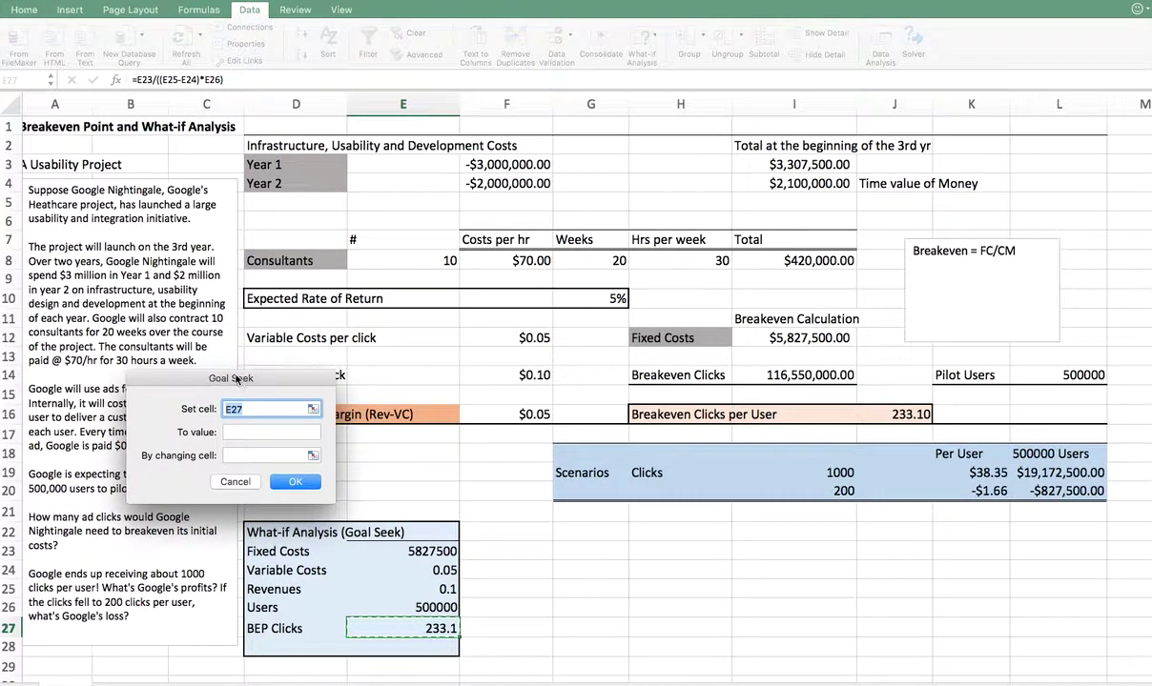
left_click_drag(237, 380, 751, 376)
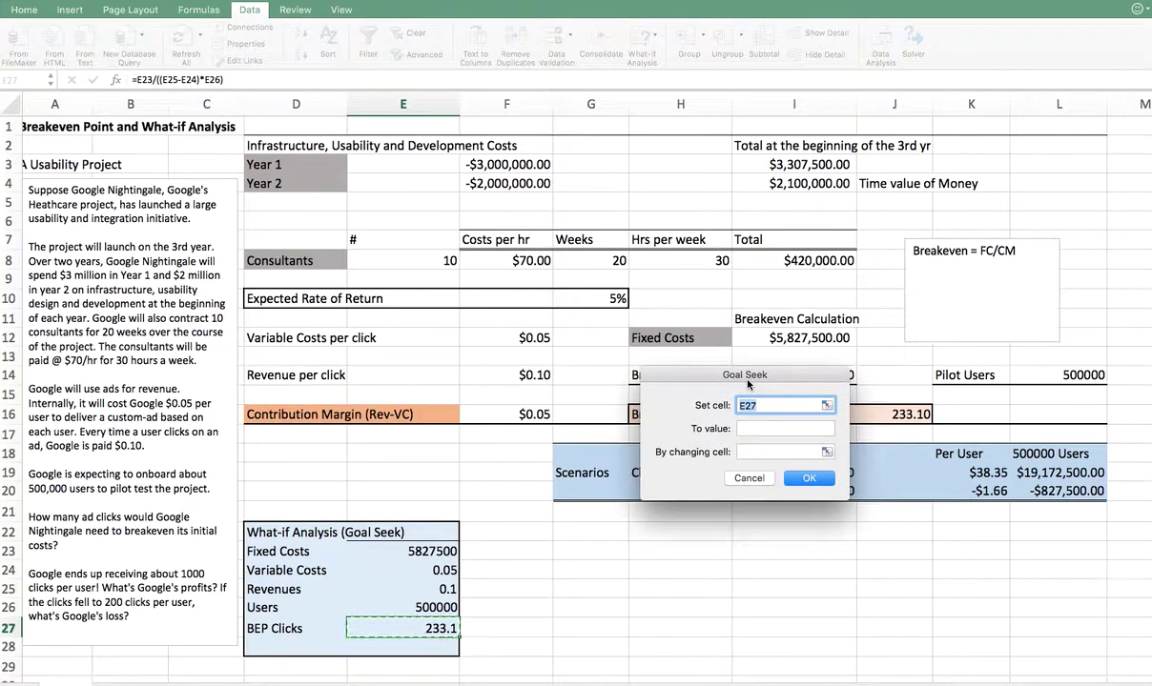
left_click(417, 629)
left_click(750, 427)
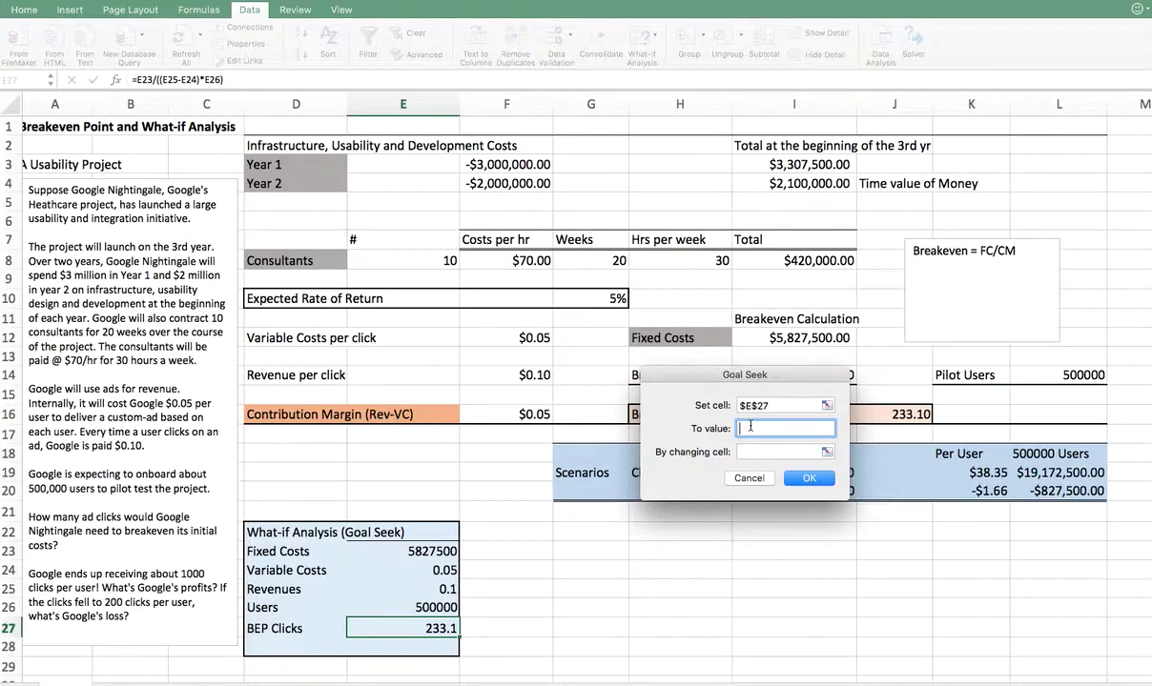
type("1000")
left_click(773, 452)
left_click(432, 593)
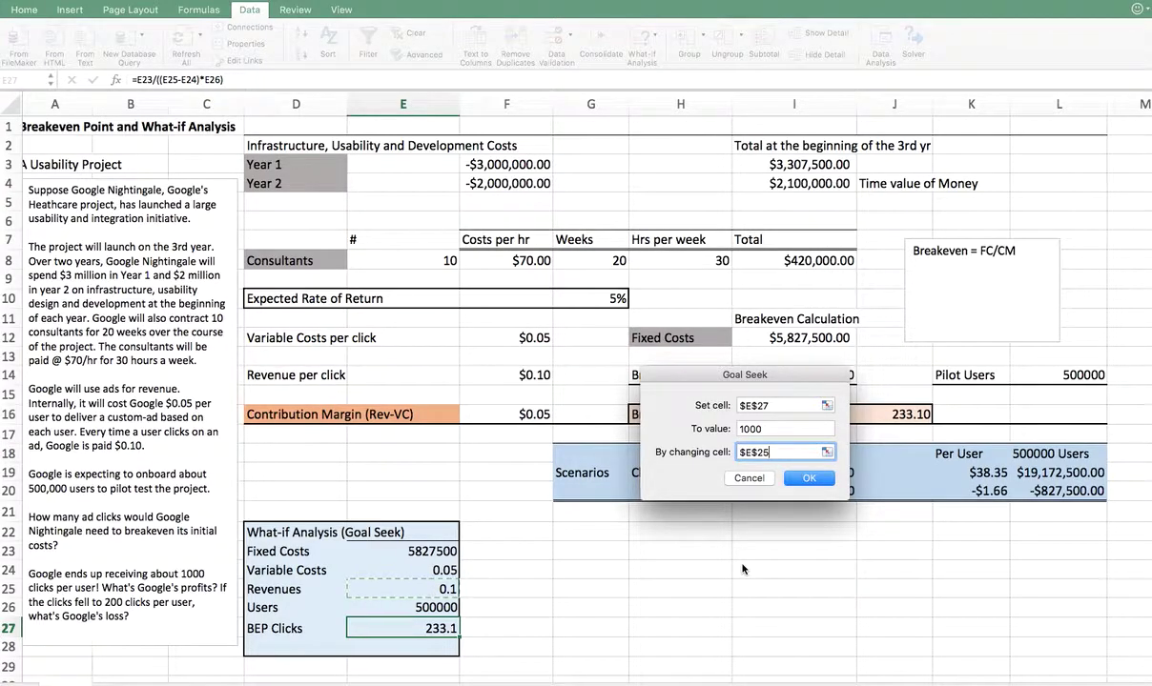
key("Return")
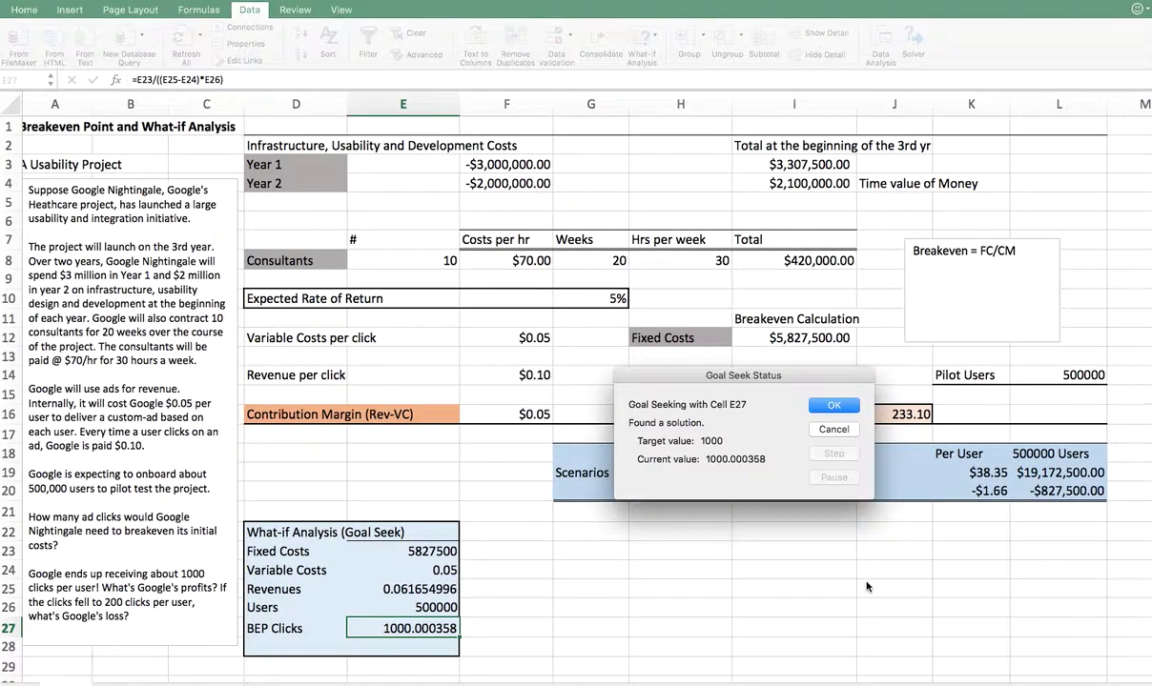
Accept the Goal Seek solution and confirm Revenues 0.061654996 and BEP Clicks 1000.000358
left_click(833, 405)
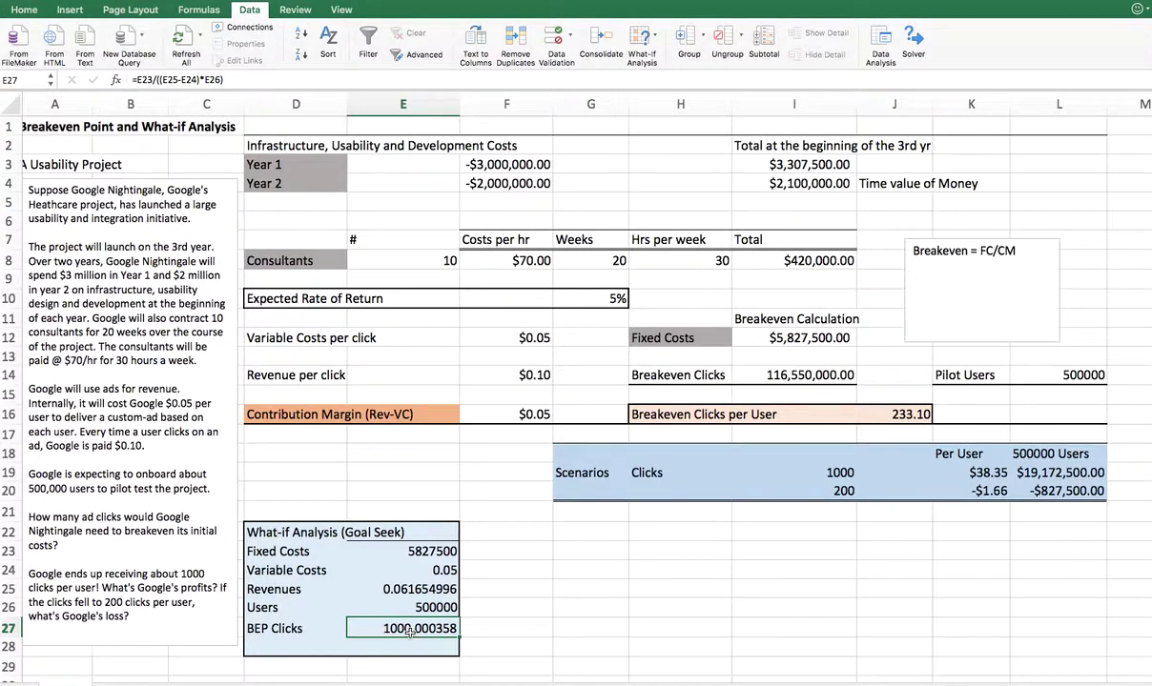
left_click(402, 590)
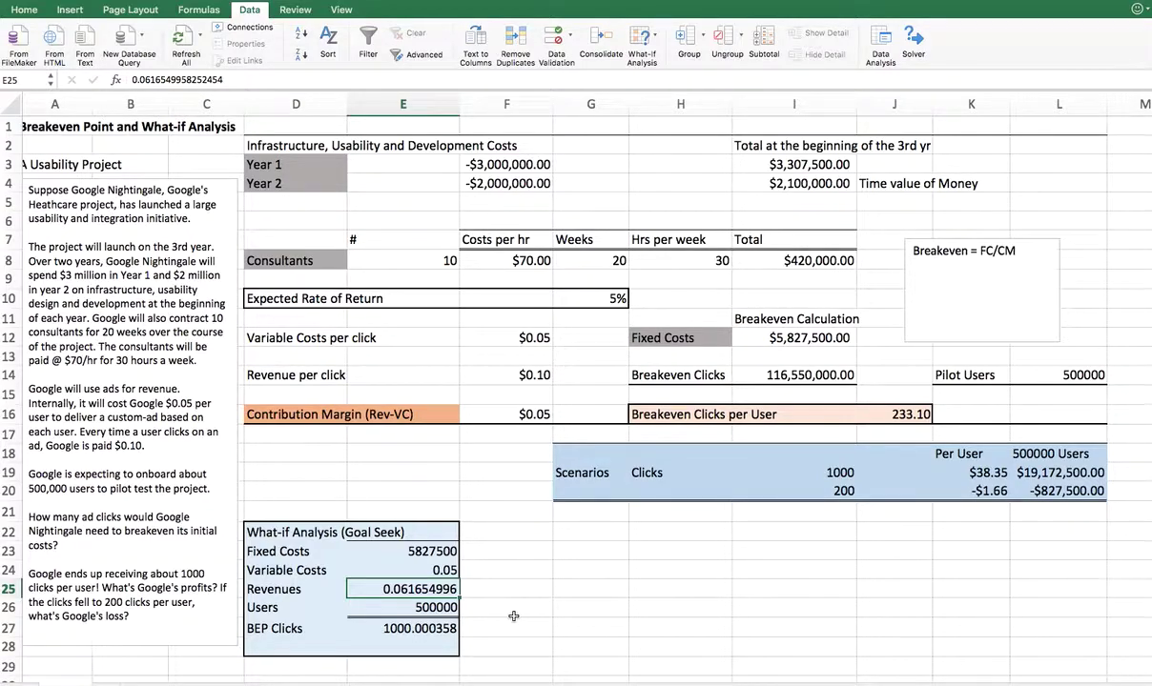
left_click(410, 628)
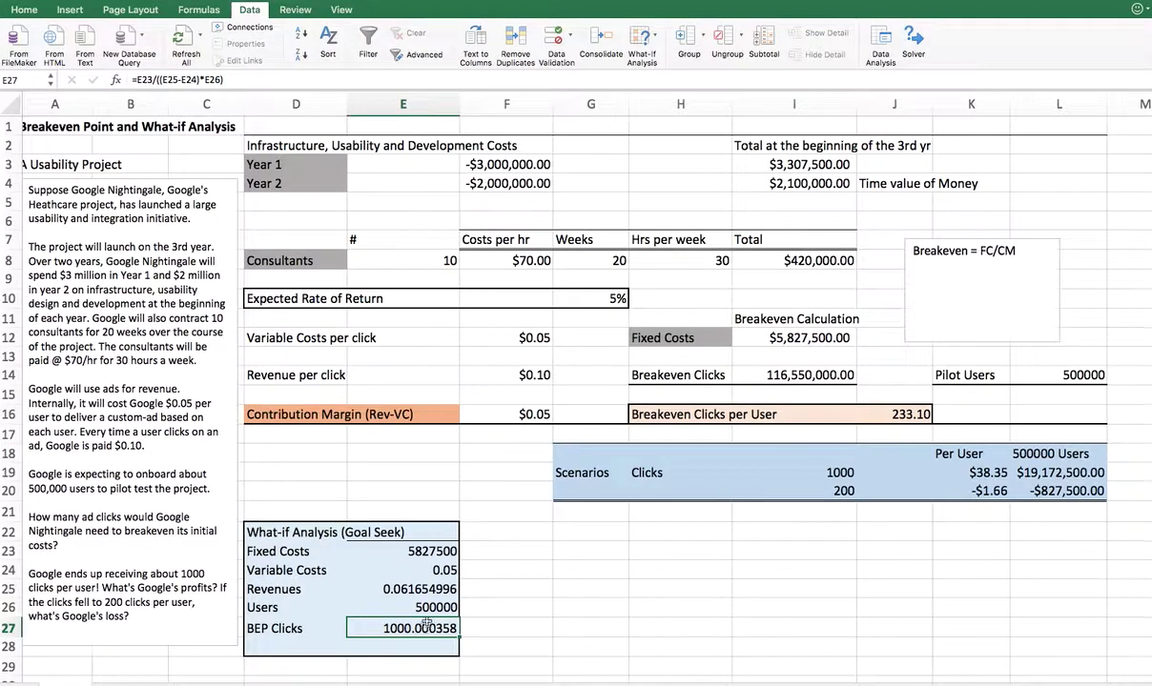
left_click_drag(419, 551, 428, 607)
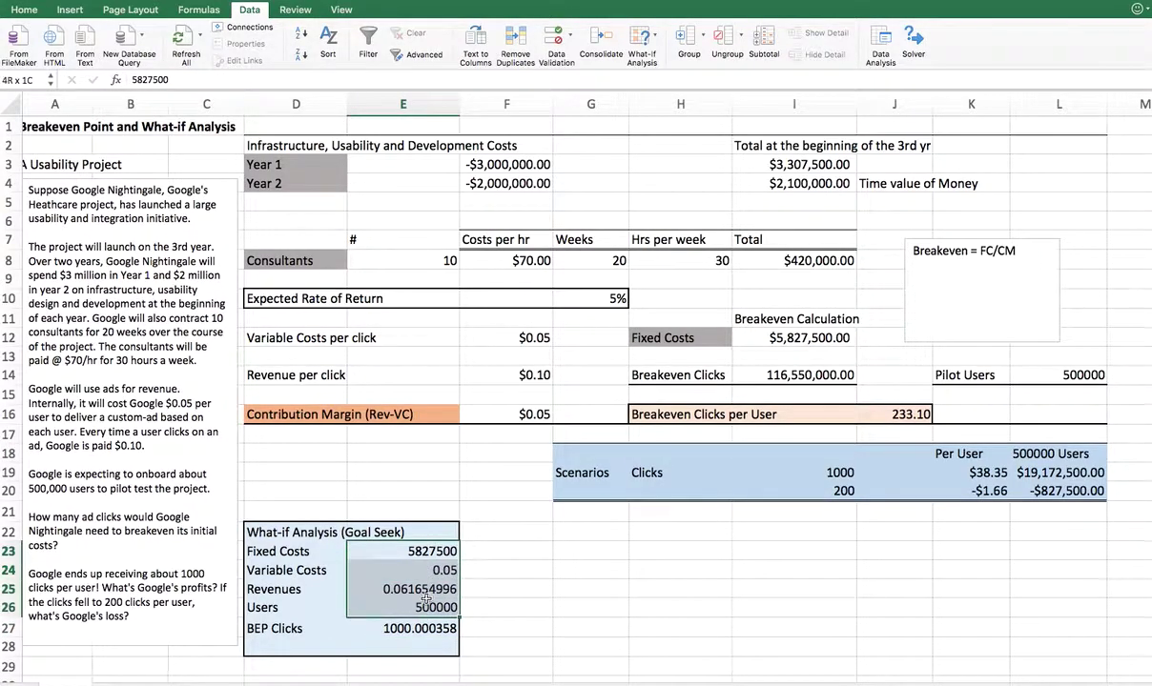